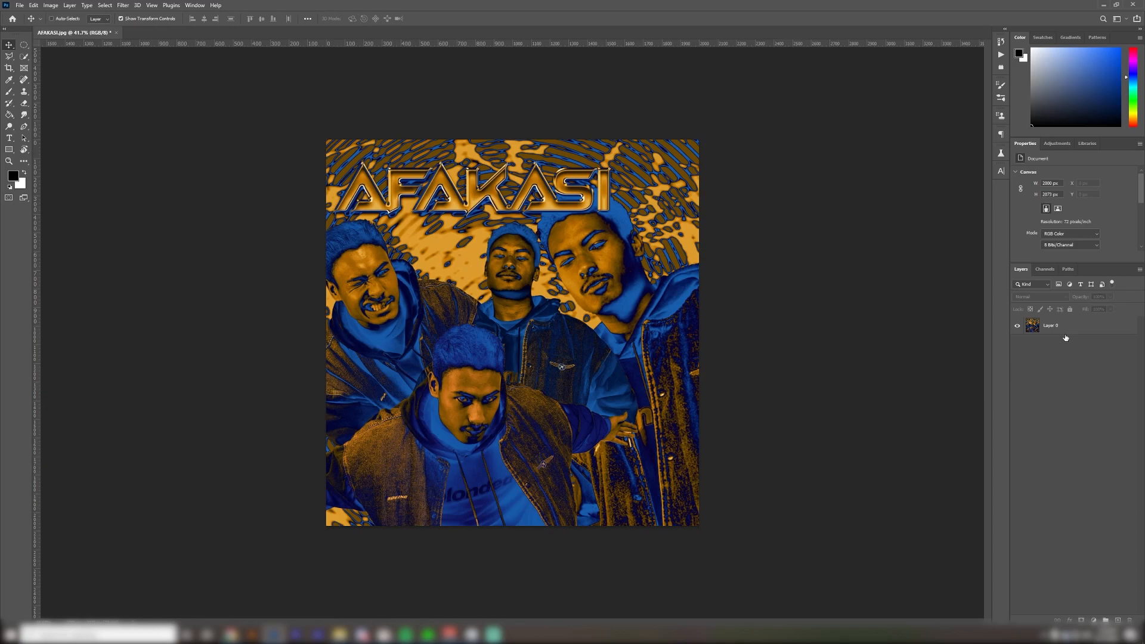
Try erasing freehand strokes directly across the figures on the cover image layer with the Eraser, and undo the erasing
{"action": "left_click", "coordinate": [1083, 329]}
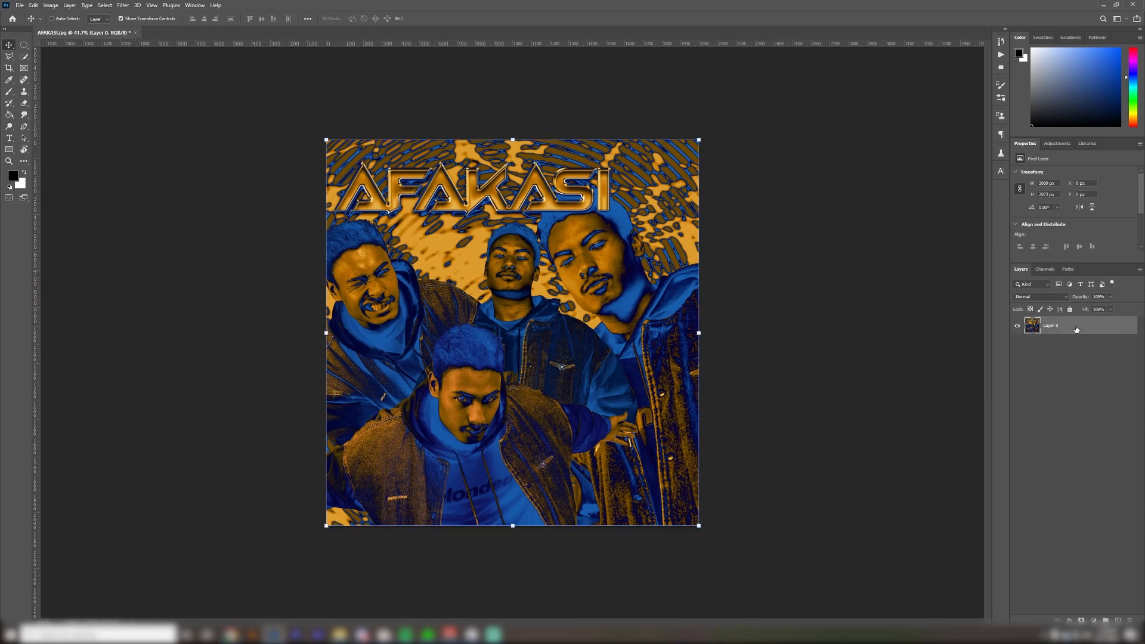
{"action": "key", "text": "e"}
{"action": "right_click", "coordinate": [631, 286]}
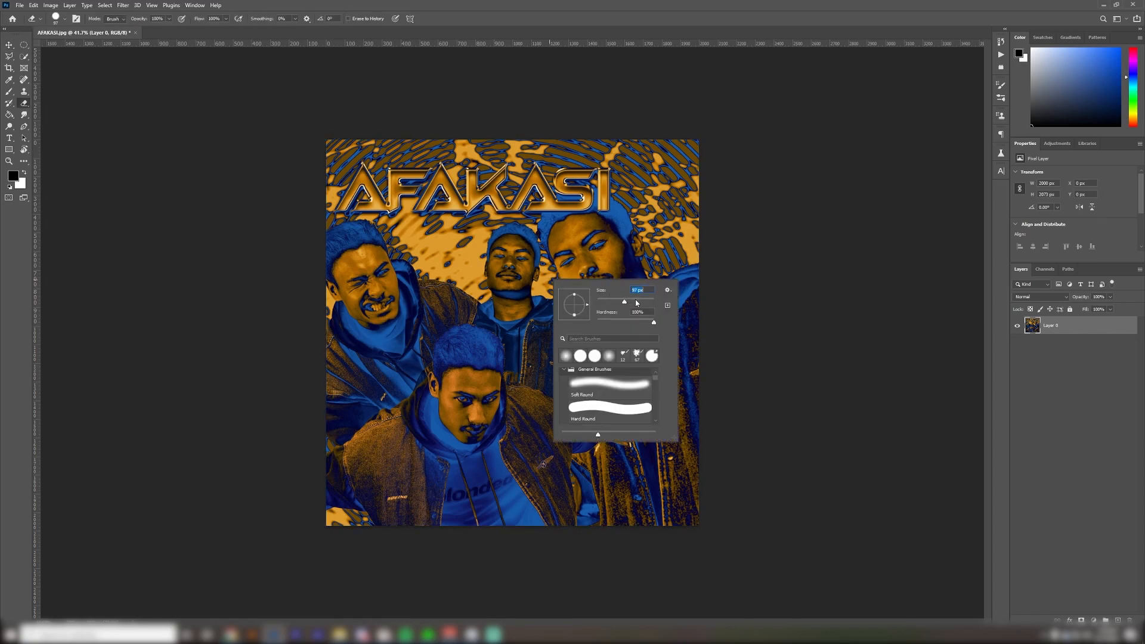
{"action": "left_click_drag", "start_coordinate": [465, 263], "coordinate": [426, 319]}
{"action": "mouse_move", "coordinate": [628, 258]}
{"action": "left_mouse_down"}
{"action": "mouse_move", "coordinate": [692, 230]}
{"action": "mouse_move", "coordinate": [542, 141]}
{"action": "left_mouse_up"}
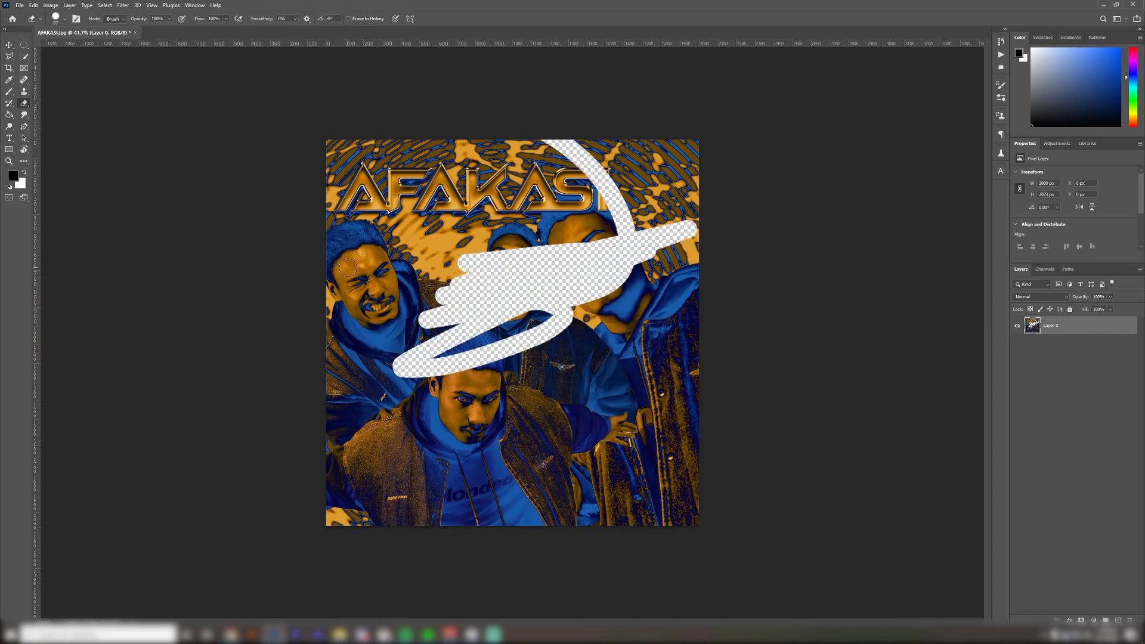
{"action": "key", "text": "ctrl+z"}
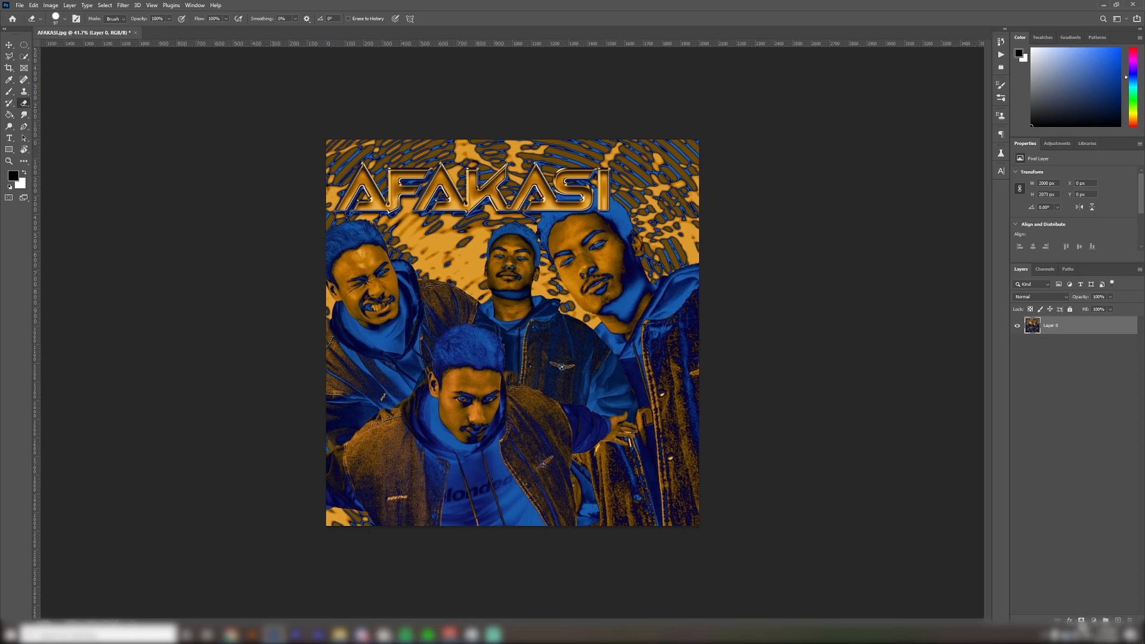
Add a layer mask to the cover image, hide the upper area with black brush strokes, and paint it back in white
{"action": "left_click", "coordinate": [1081, 621]}
{"action": "mouse_move", "coordinate": [662, 274]}
{"action": "left_mouse_down"}
{"action": "mouse_move", "coordinate": [571, 298]}
{"action": "mouse_move", "coordinate": [639, 187]}
{"action": "mouse_move", "coordinate": [726, 279]}
{"action": "mouse_move", "coordinate": [501, 291]}
{"action": "mouse_move", "coordinate": [340, 266]}
{"action": "left_mouse_up"}
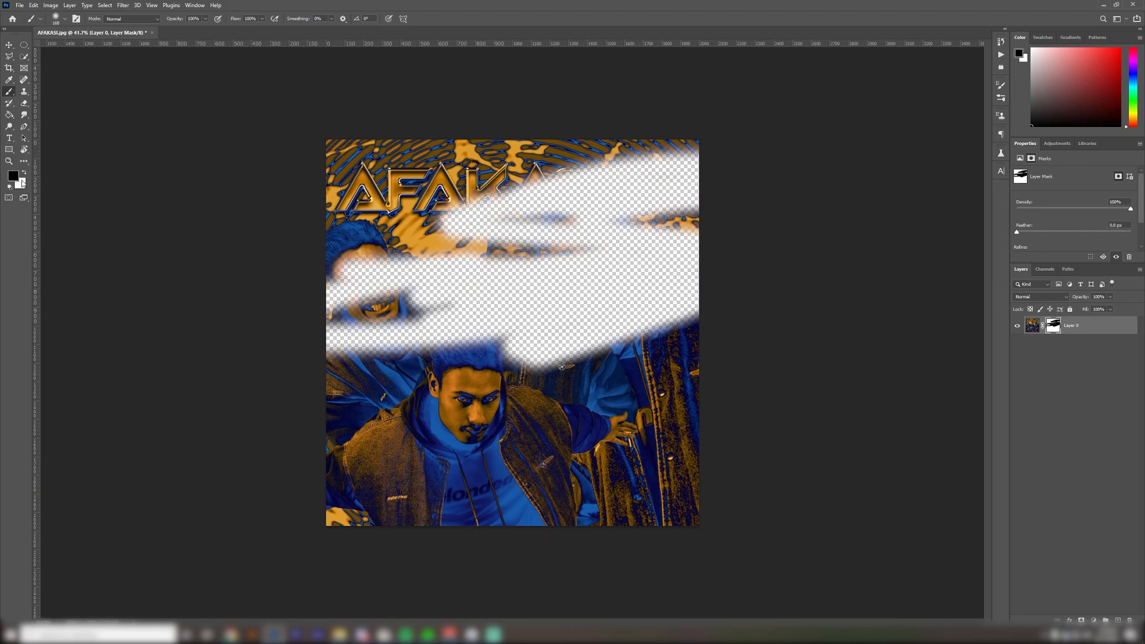
{"action": "key", "text": "x"}
{"action": "mouse_move", "coordinate": [698, 154]}
{"action": "left_mouse_down"}
{"action": "mouse_move", "coordinate": [360, 208]}
{"action": "mouse_move", "coordinate": [751, 176]}
{"action": "mouse_move", "coordinate": [704, 195]}
{"action": "mouse_move", "coordinate": [676, 249]}
{"action": "mouse_move", "coordinate": [603, 221]}
{"action": "mouse_move", "coordinate": [562, 273]}
{"action": "mouse_move", "coordinate": [635, 258]}
{"action": "mouse_move", "coordinate": [530, 285]}
{"action": "mouse_move", "coordinate": [482, 271]}
{"action": "mouse_move", "coordinate": [330, 300]}
{"action": "mouse_move", "coordinate": [147, 417]}
{"action": "mouse_move", "coordinate": [209, 353]}
{"action": "mouse_move", "coordinate": [221, 424]}
{"action": "mouse_move", "coordinate": [331, 449]}
{"action": "mouse_move", "coordinate": [438, 355]}
{"action": "left_mouse_up"}
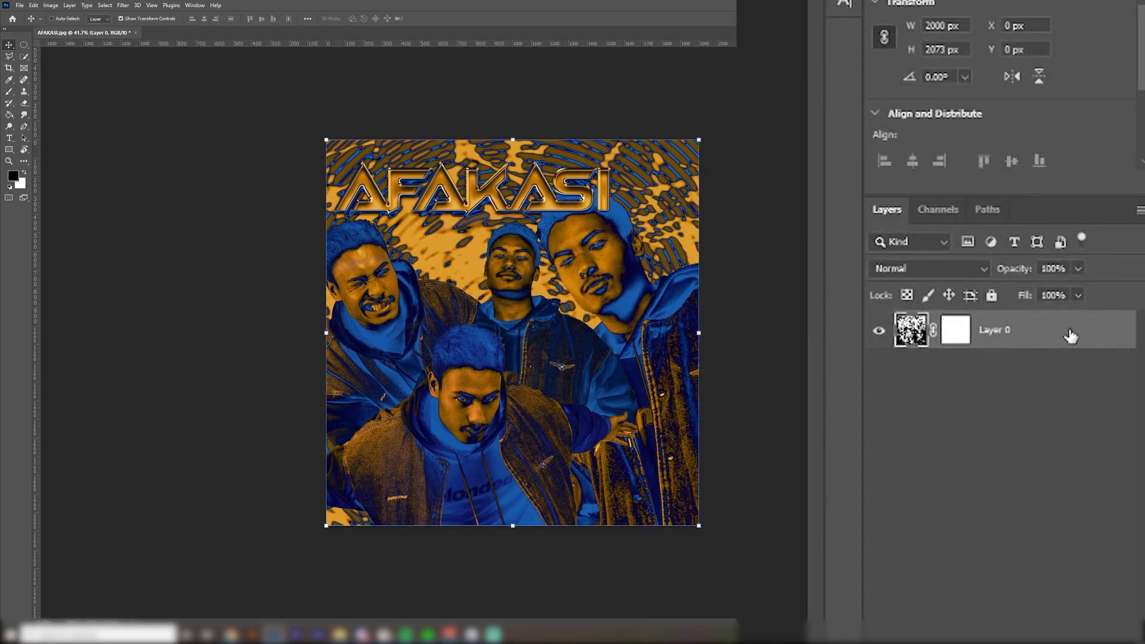
Convert the masked cover image layer to a smart object
{"action": "right_click", "coordinate": [1068, 329]}
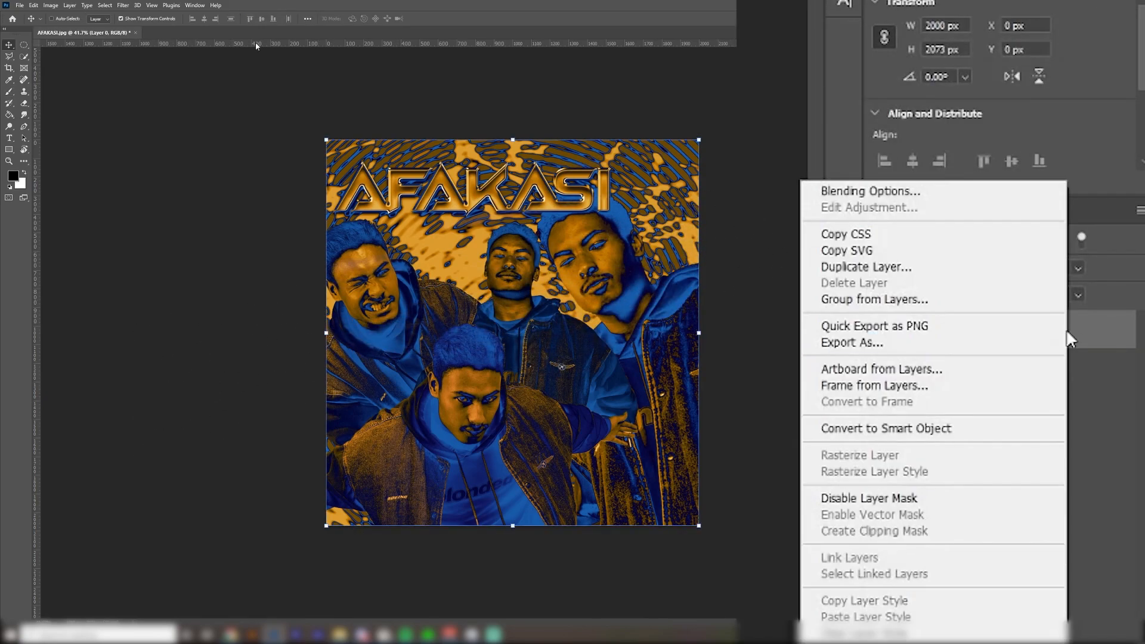
{"action": "left_click", "coordinate": [1004, 430]}
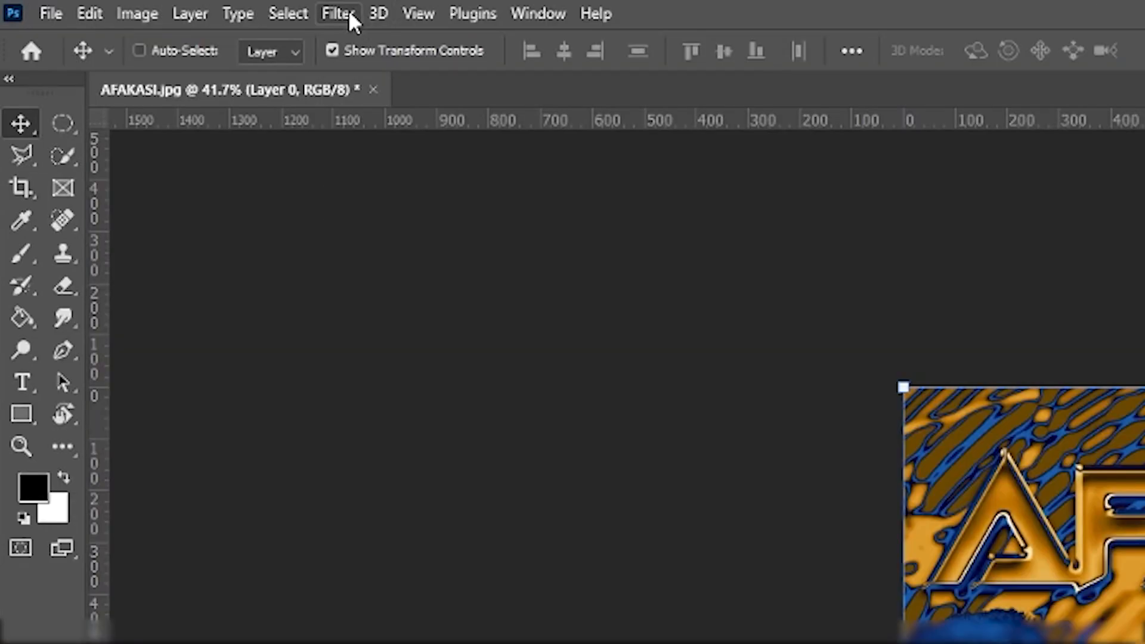
Try the Color Halftone pixelate filter on the cover image and inspect its dot pattern up close
{"action": "left_click", "coordinate": [340, 14]}
{"action": "mouse_move", "coordinate": [545, 429]}
{"action": "left_click", "coordinate": [760, 433]}
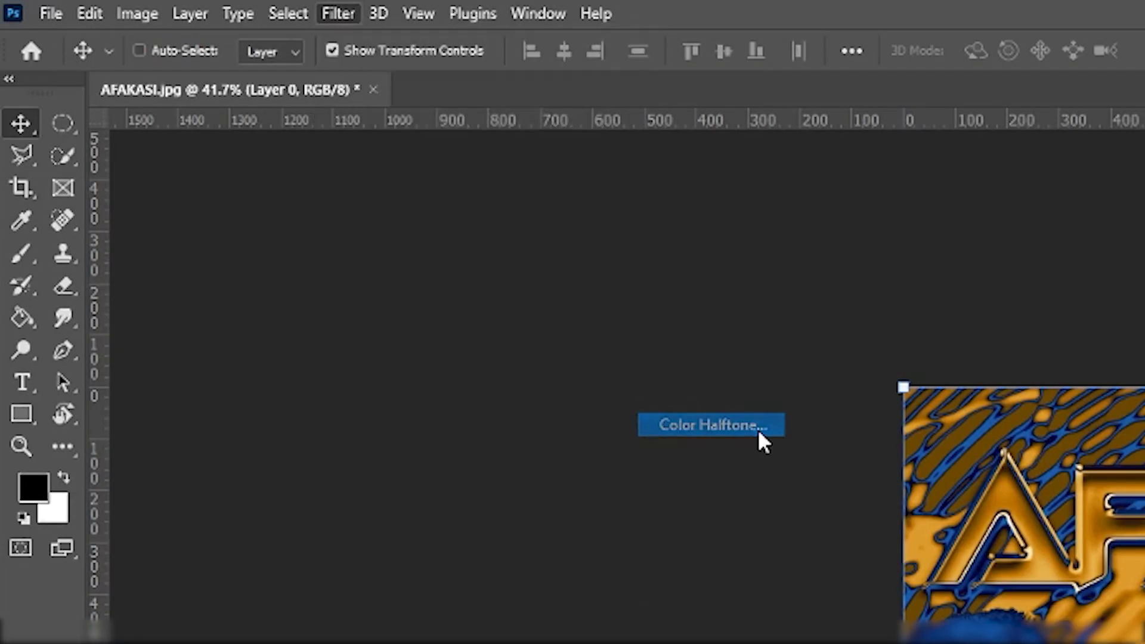
{"action": "left_click_drag", "start_coordinate": [613, 177], "coordinate": [745, 171]}
{"action": "left_click", "coordinate": [761, 189]}
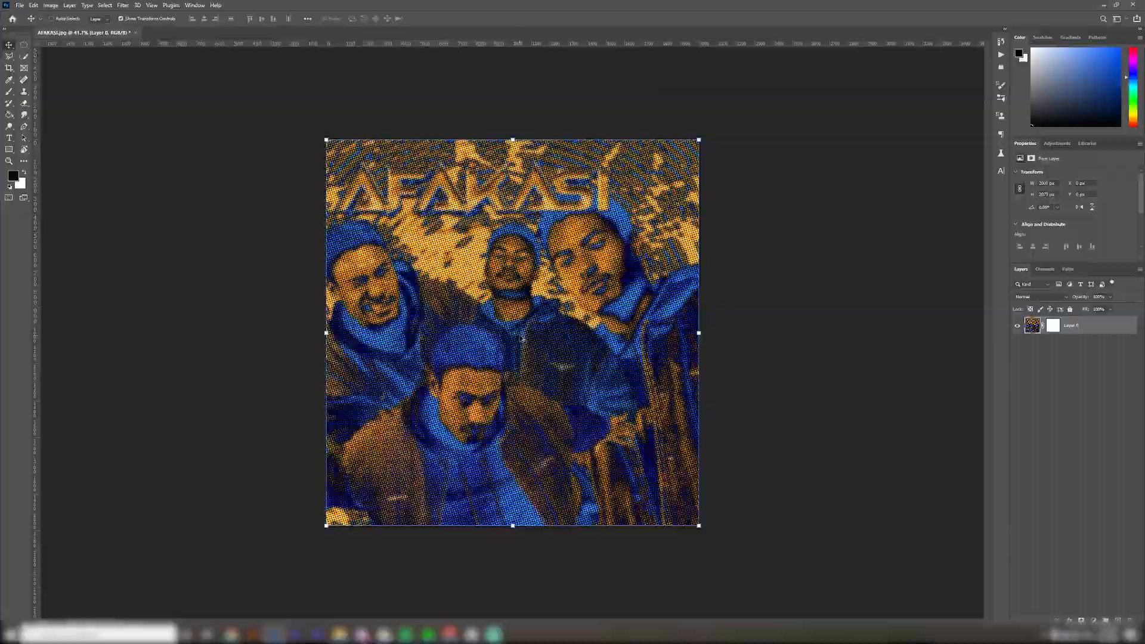
{"action": "scroll", "coordinate": [523, 338], "scroll_direction": "up", "scroll_amount": 6}
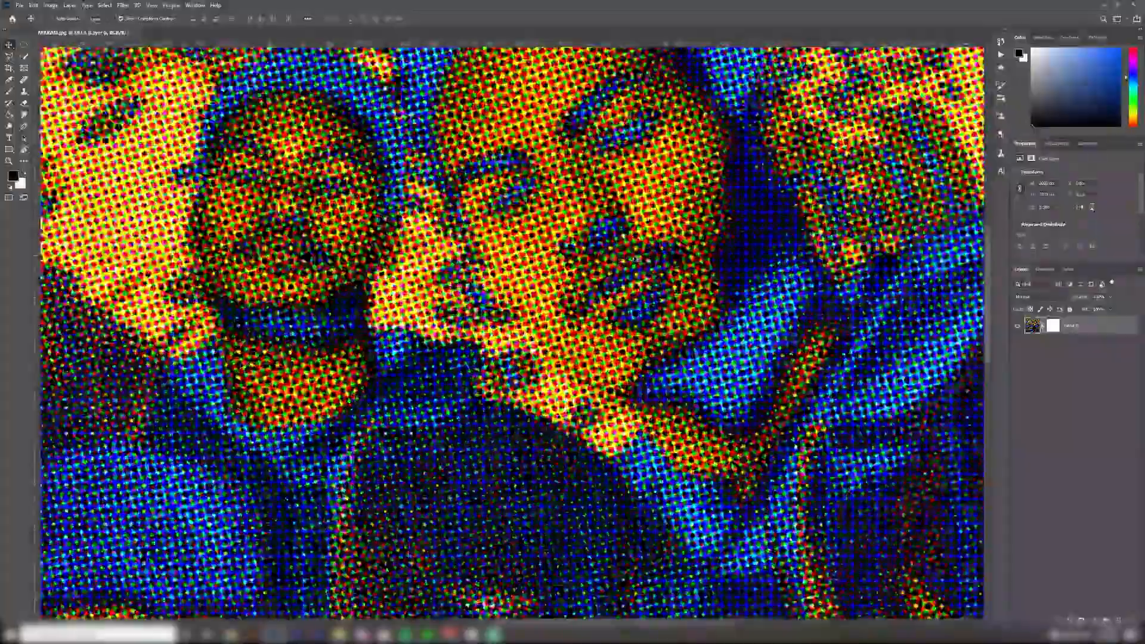
{"action": "scroll", "coordinate": [638, 258], "scroll_direction": "down", "scroll_amount": 5}
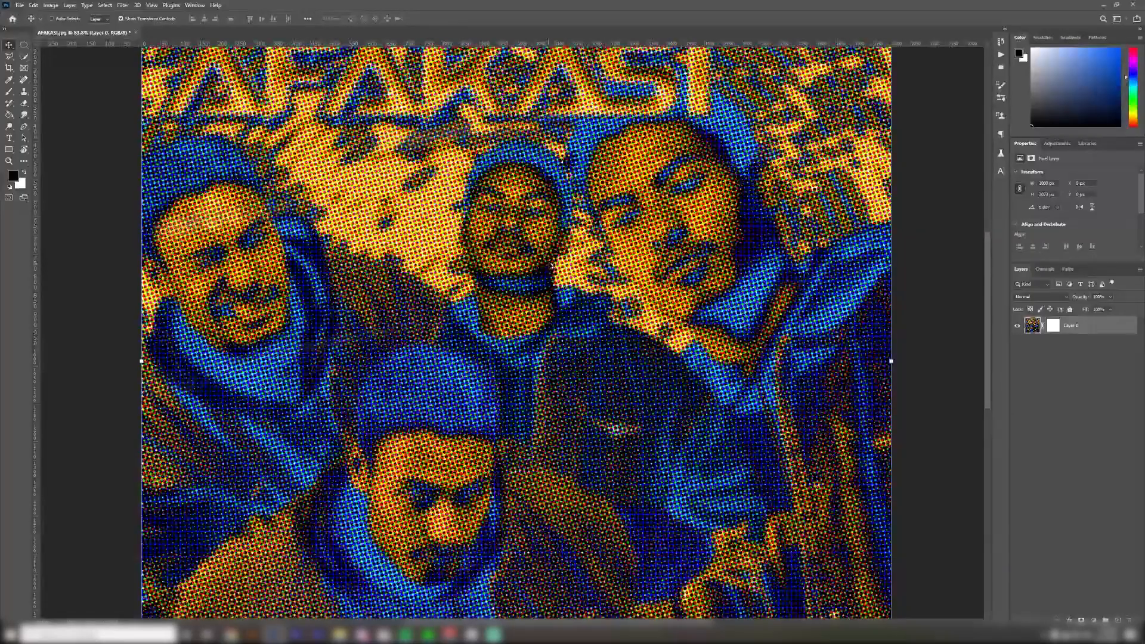
{"action": "scroll", "coordinate": [557, 258], "scroll_direction": "up", "scroll_amount": 5}
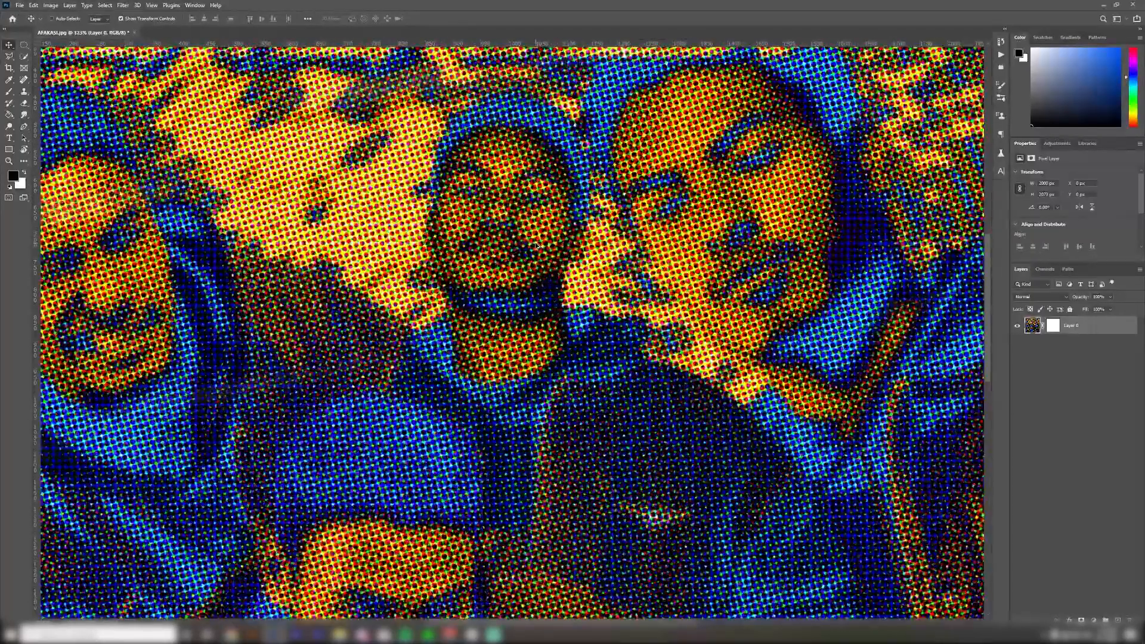
{"action": "scroll", "coordinate": [721, 327], "scroll_direction": "up", "scroll_amount": 3}
{"action": "scroll", "coordinate": [719, 324], "scroll_direction": "down", "scroll_amount": 4}
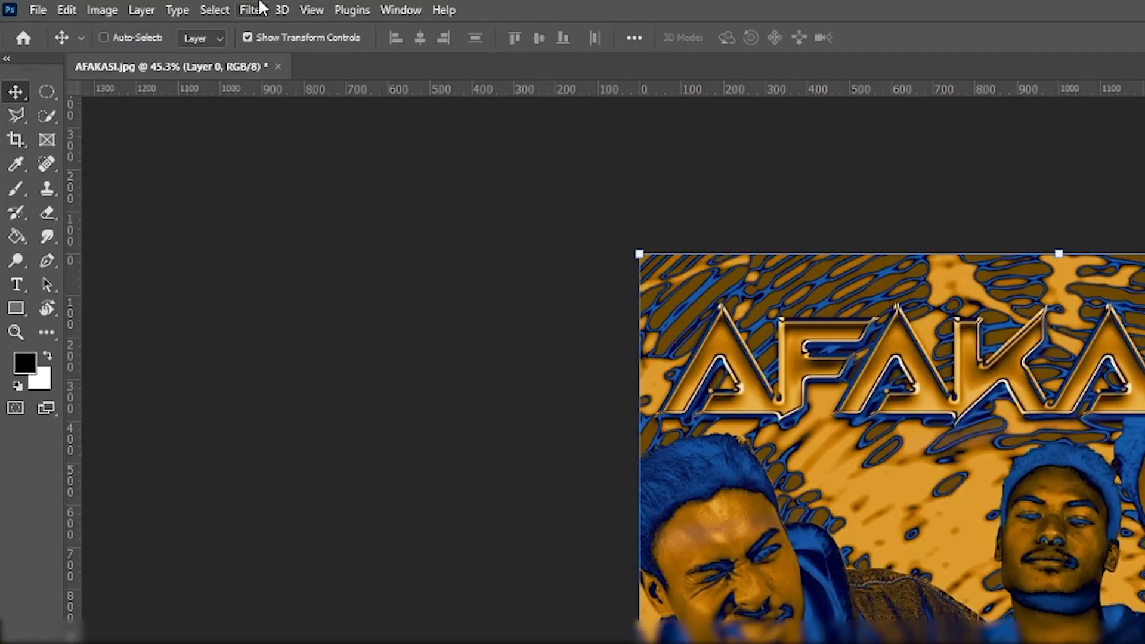
Open the Filter Gallery for the cover image and choose the Halftone Pattern filter from the Sketch group
{"action": "left_click", "coordinate": [123, 5]}
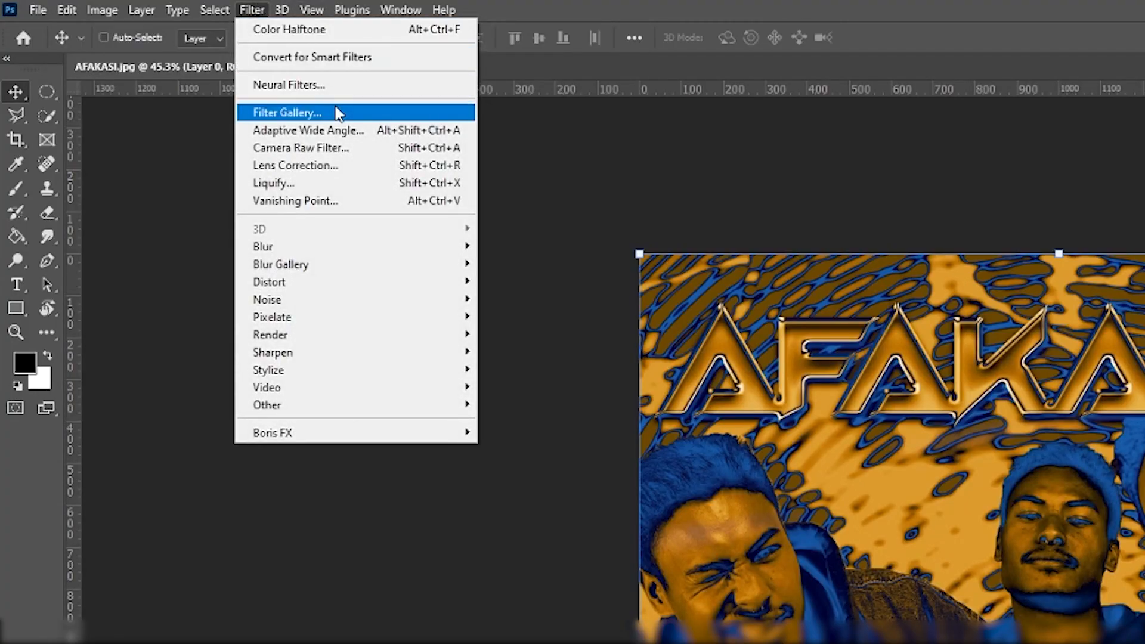
{"action": "left_click", "coordinate": [338, 114]}
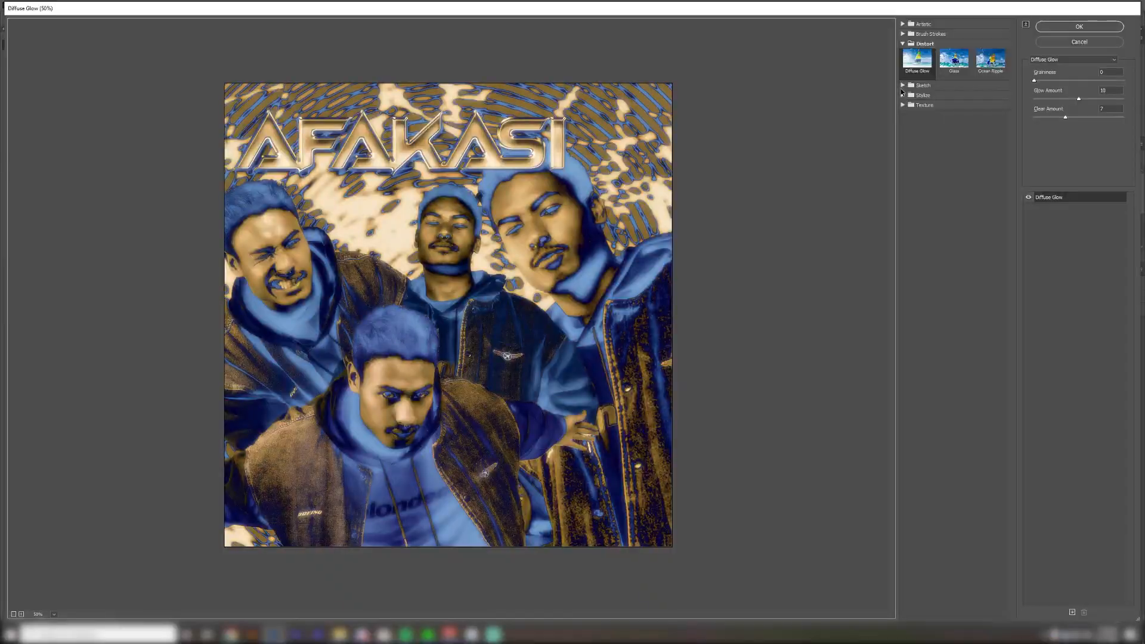
{"action": "left_click", "coordinate": [903, 86]}
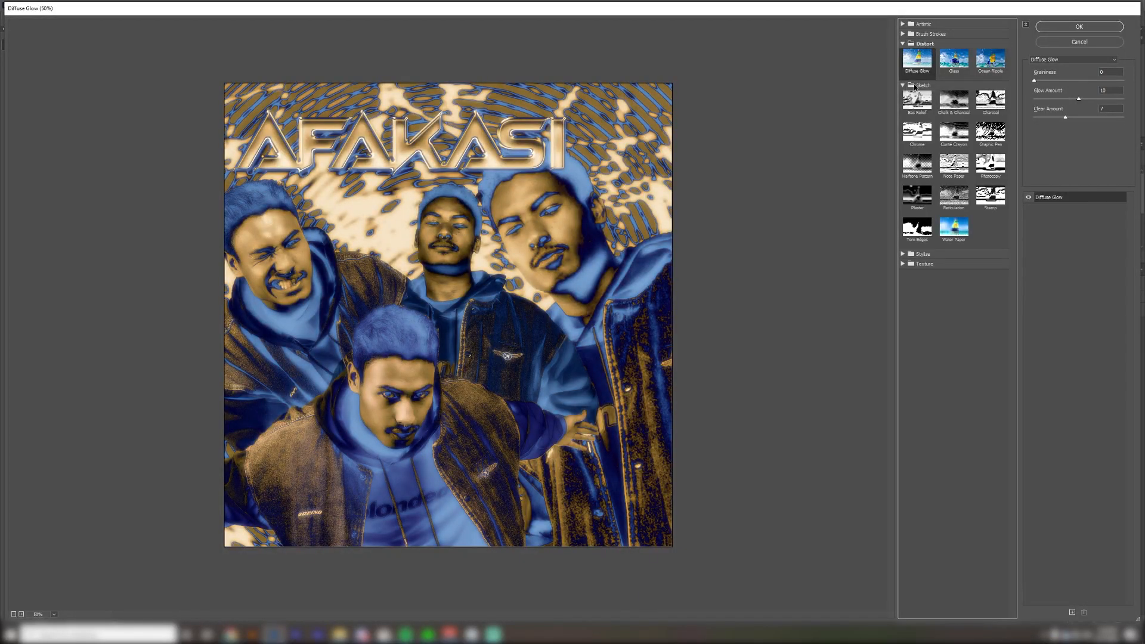
{"action": "left_click", "coordinate": [919, 166]}
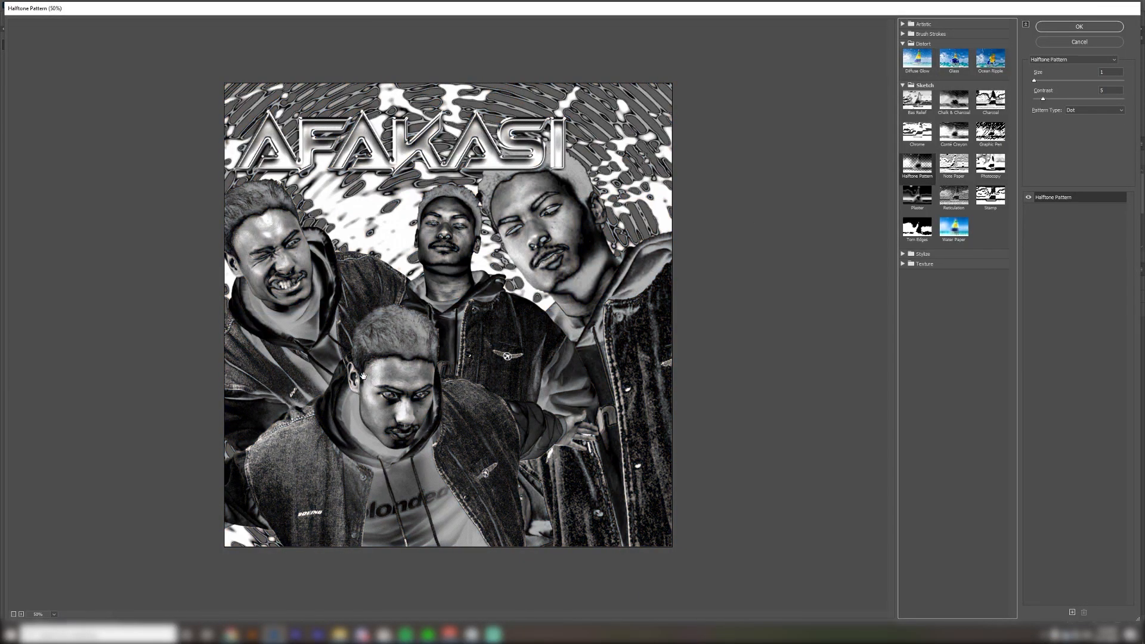
Set the Halftone Pattern size to 2 and contrast to 33, and apply the filter
{"action": "left_click", "coordinate": [21, 614]}
{"action": "left_click_drag", "start_coordinate": [521, 228], "coordinate": [178, 531]}
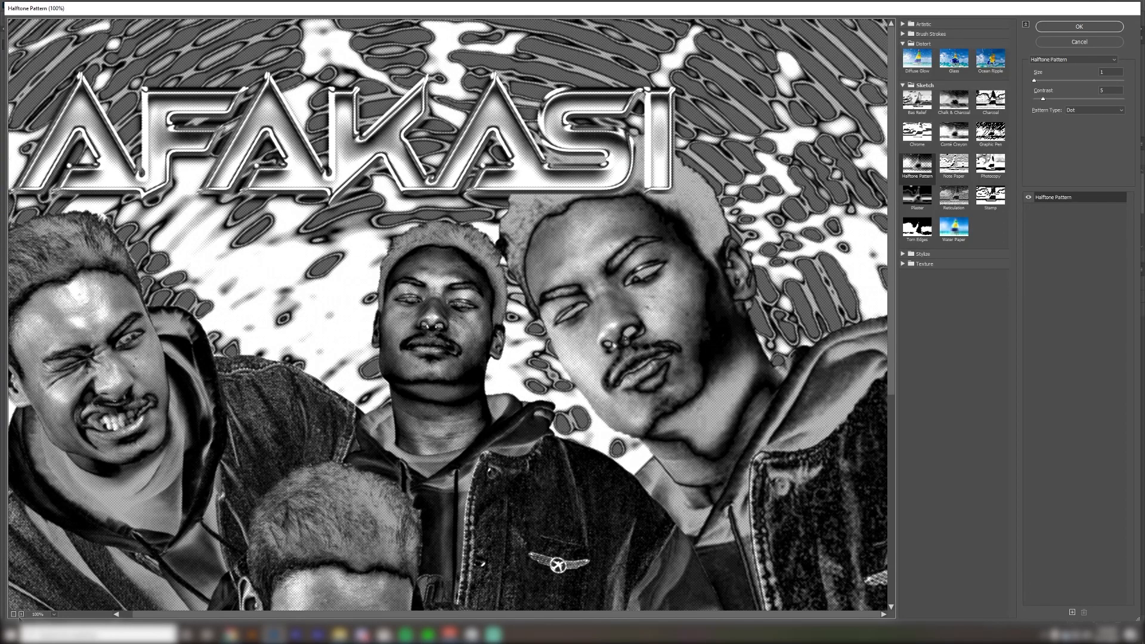
{"action": "left_click", "coordinate": [21, 614]}
{"action": "left_click_drag", "start_coordinate": [512, 178], "coordinate": [507, 387]}
{"action": "left_click_drag", "start_coordinate": [551, 350], "coordinate": [258, 165]}
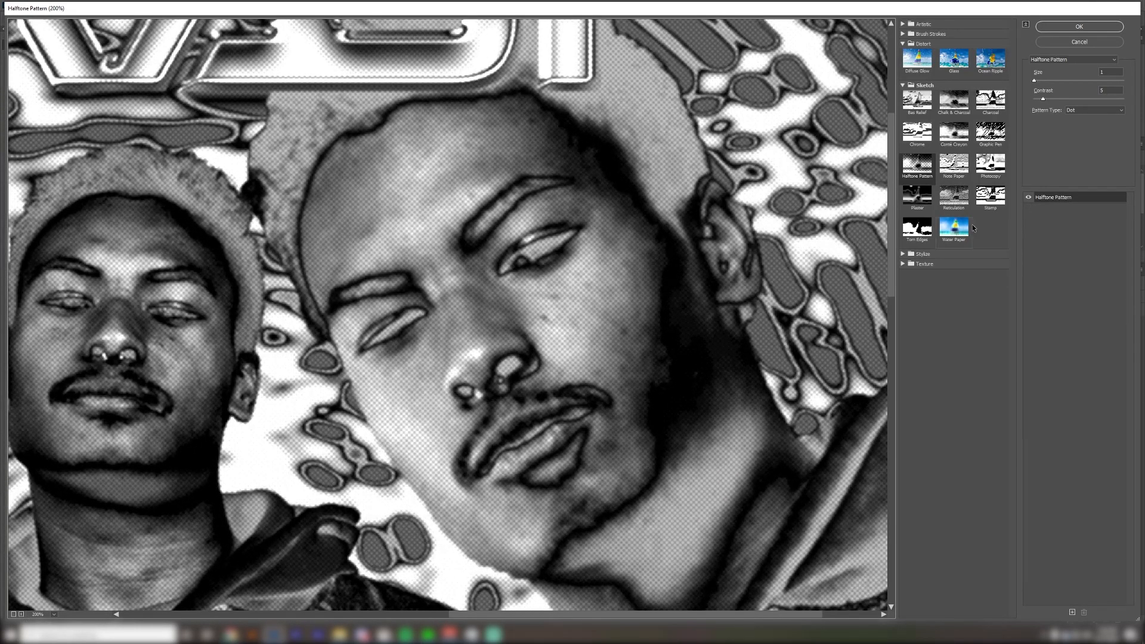
{"action": "left_click_drag", "start_coordinate": [1053, 100], "coordinate": [1062, 102]}
{"action": "left_click", "coordinate": [13, 615]}
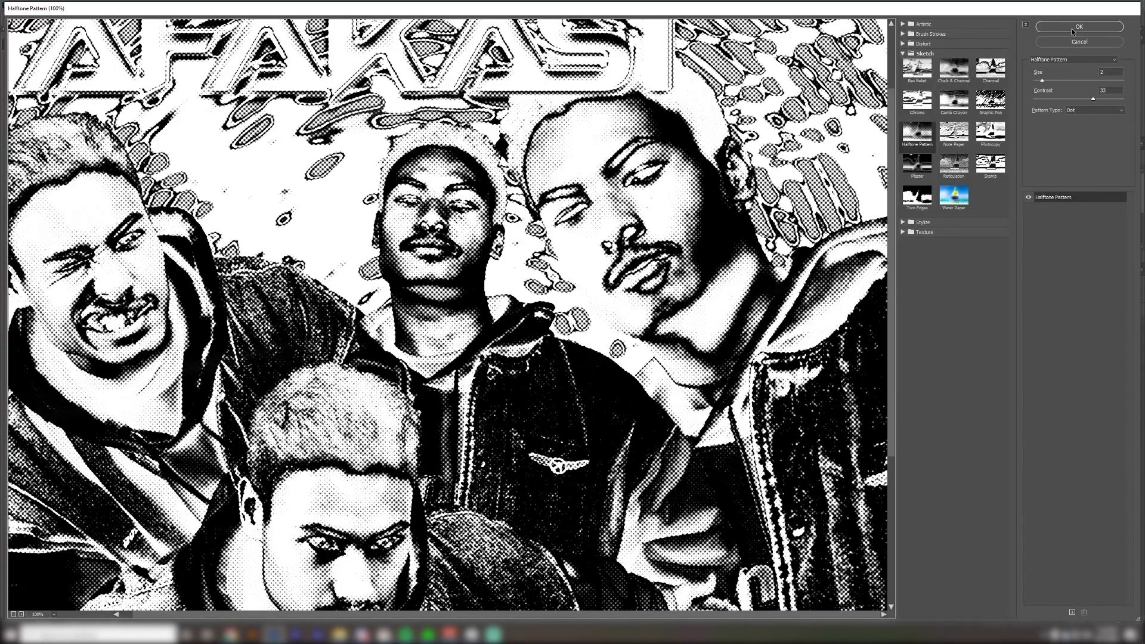
{"action": "left_click", "coordinate": [1074, 30]}
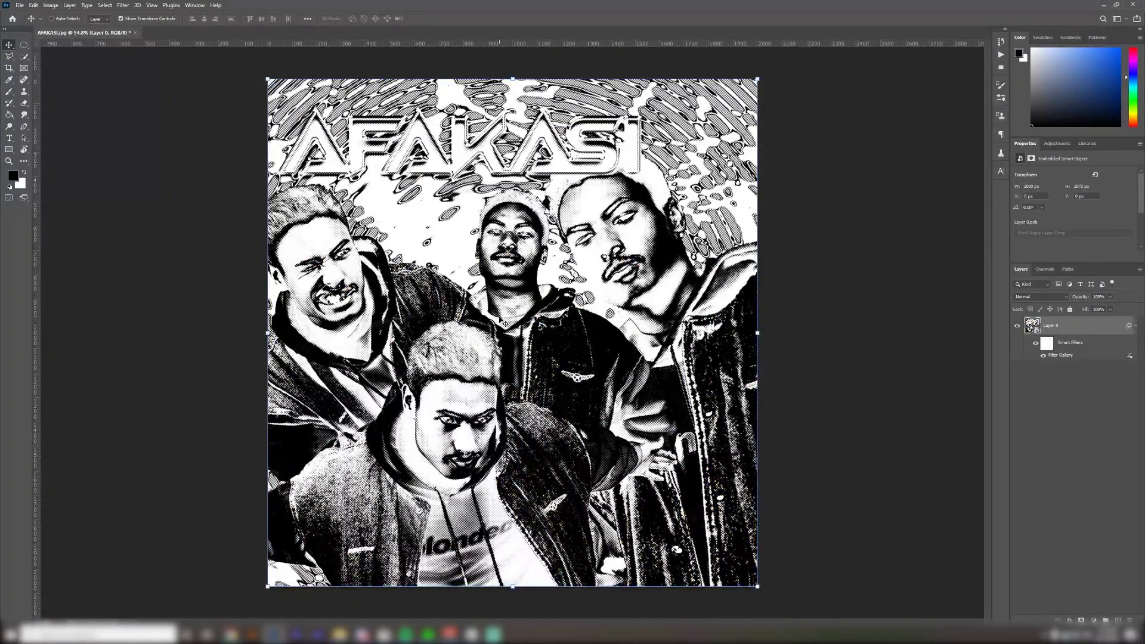
Compare the artwork with the Filter Gallery smart filter off and on, and examine the halftone dots up close
{"action": "scroll", "coordinate": [517, 358], "scroll_direction": "up", "scroll_amount": 3}
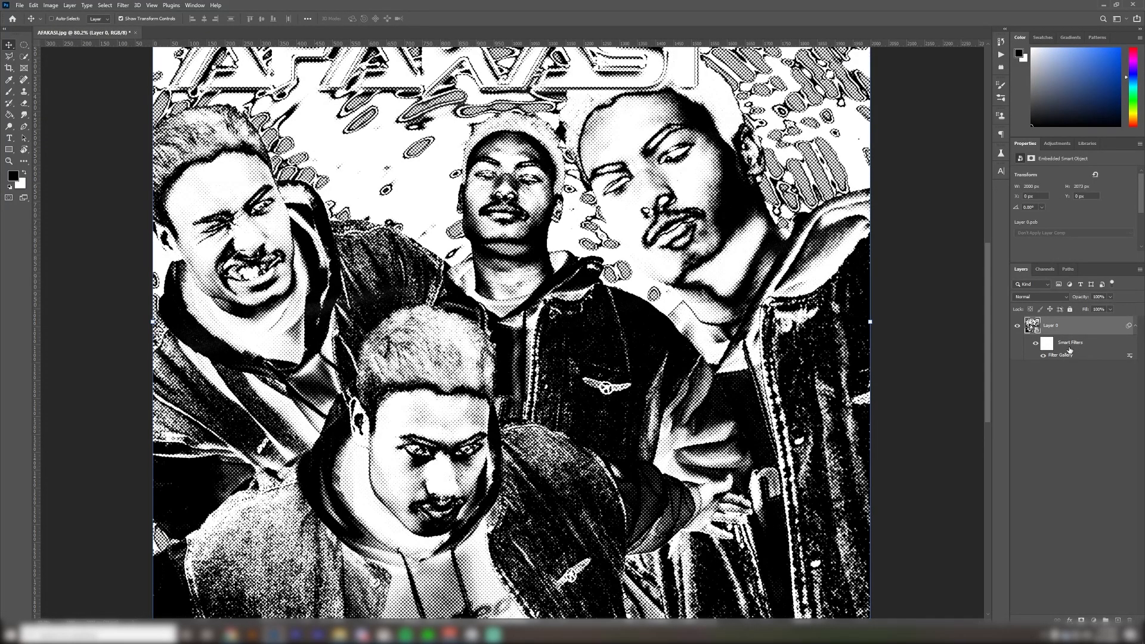
{"action": "left_click", "coordinate": [1045, 356]}
{"action": "left_click", "coordinate": [1044, 357]}
{"action": "left_click", "coordinate": [1044, 356]}
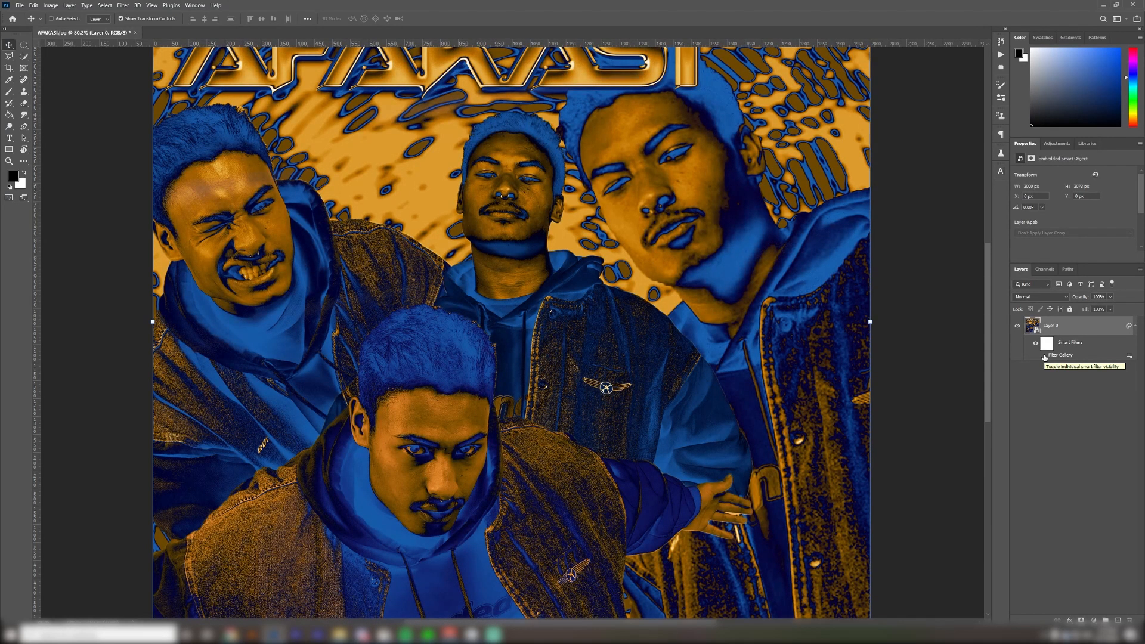
{"action": "left_click", "coordinate": [1044, 356]}
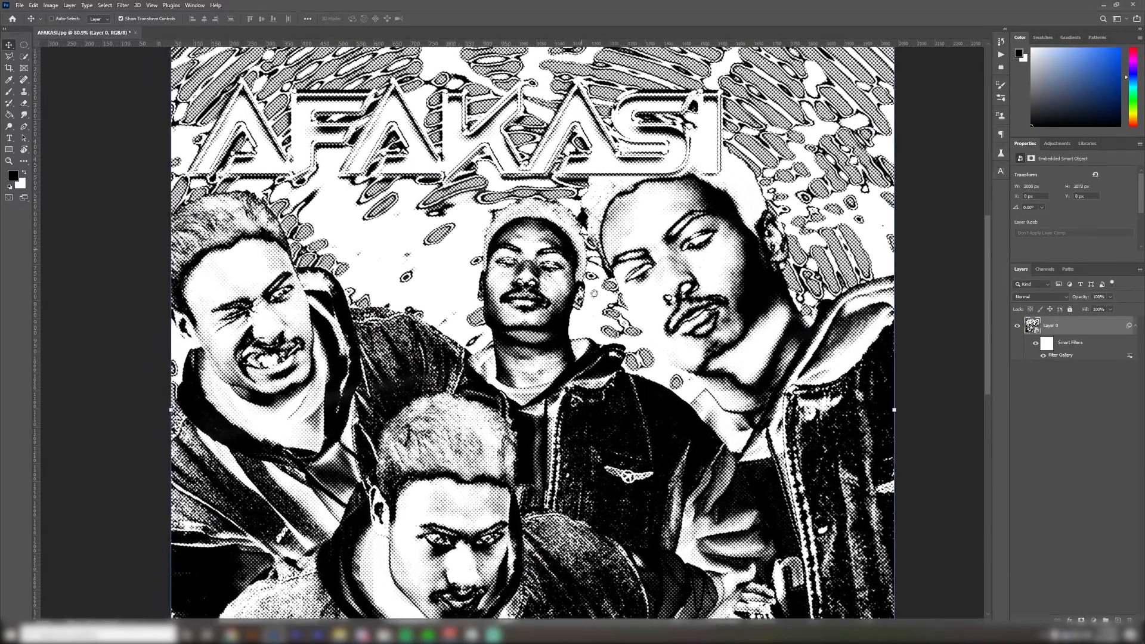
{"action": "left_click_drag", "start_coordinate": [605, 180], "coordinate": [612, 352]}
{"action": "scroll", "coordinate": [600, 325], "scroll_direction": "down", "scroll_amount": 3}
{"action": "scroll", "coordinate": [663, 447], "scroll_direction": "up", "scroll_amount": 2}
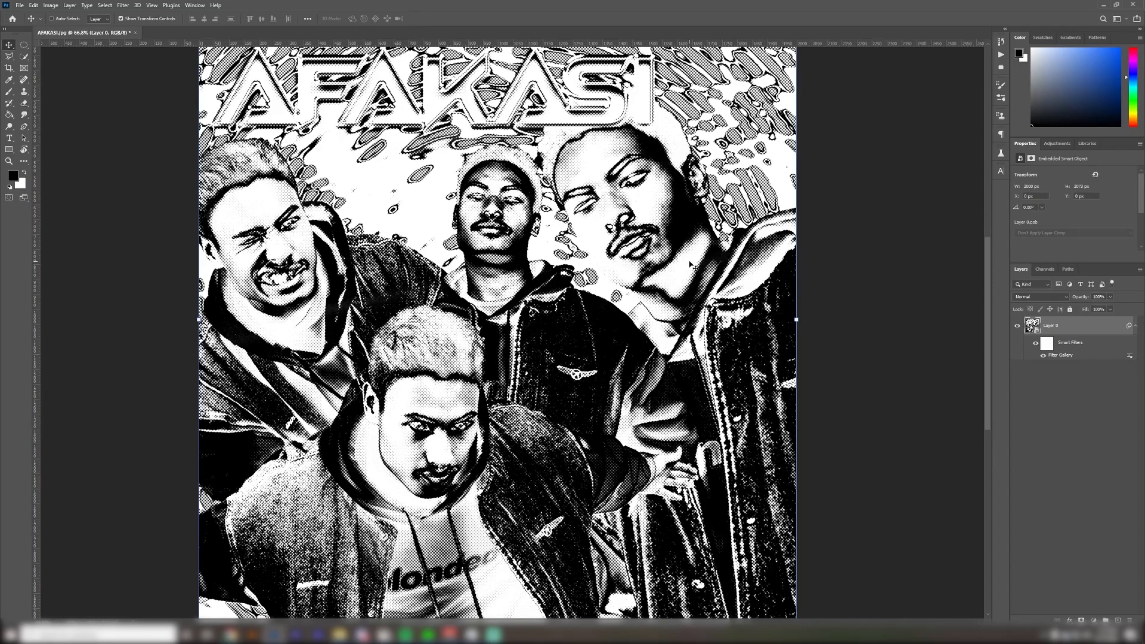
{"action": "scroll", "coordinate": [653, 178], "scroll_direction": "up", "scroll_amount": 7}
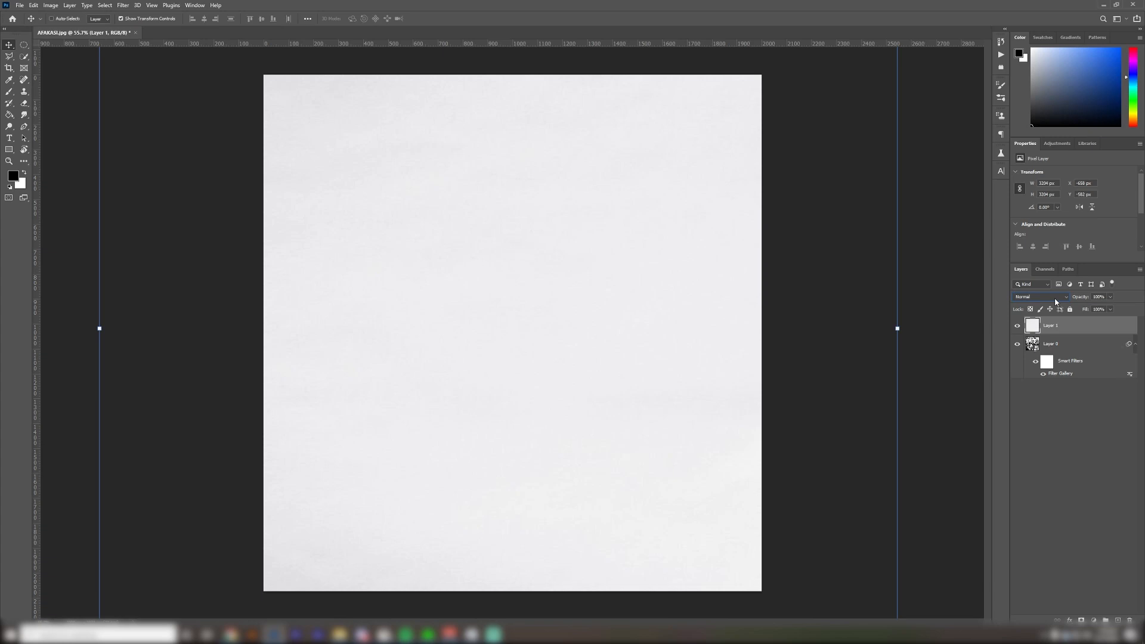
Compare the darkening blend modes, including Multiply and Darker Color, on the white paper texture layer over the halftone artwork
{"action": "left_click", "coordinate": [1076, 481]}
{"action": "left_click", "coordinate": [1068, 332]}
{"action": "left_click", "coordinate": [1057, 297]}
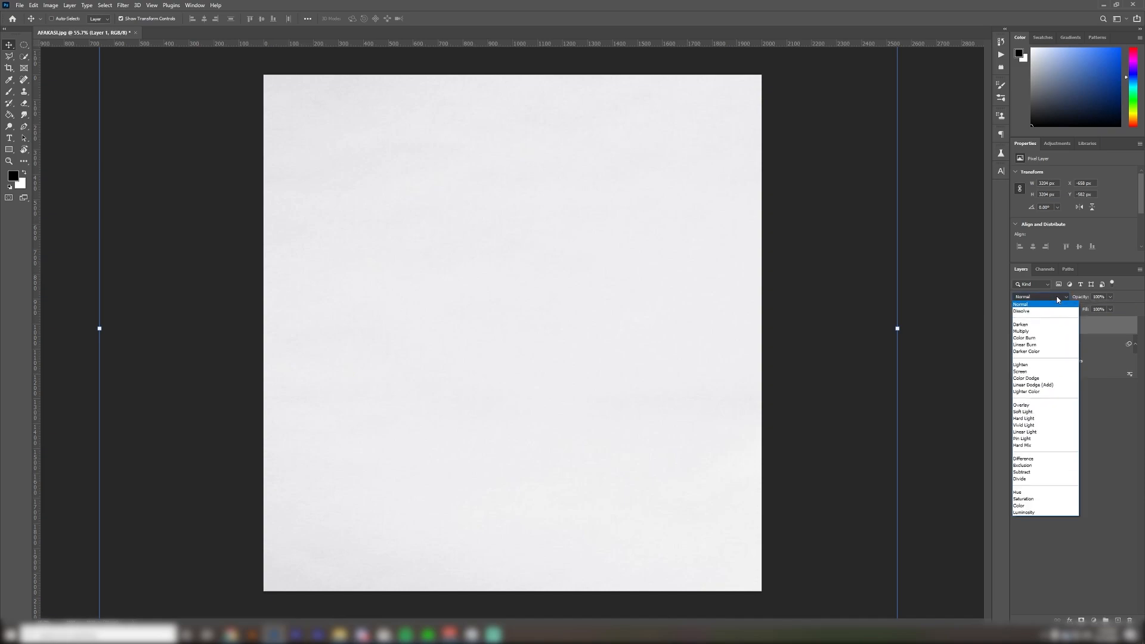
{"action": "key", "text": "Down"}
{"action": "key", "text": "Down"}
{"action": "key", "text": "Down"}
{"action": "key", "text": "Down"}
{"action": "key", "text": "Down"}
{"action": "key", "text": "Down"}
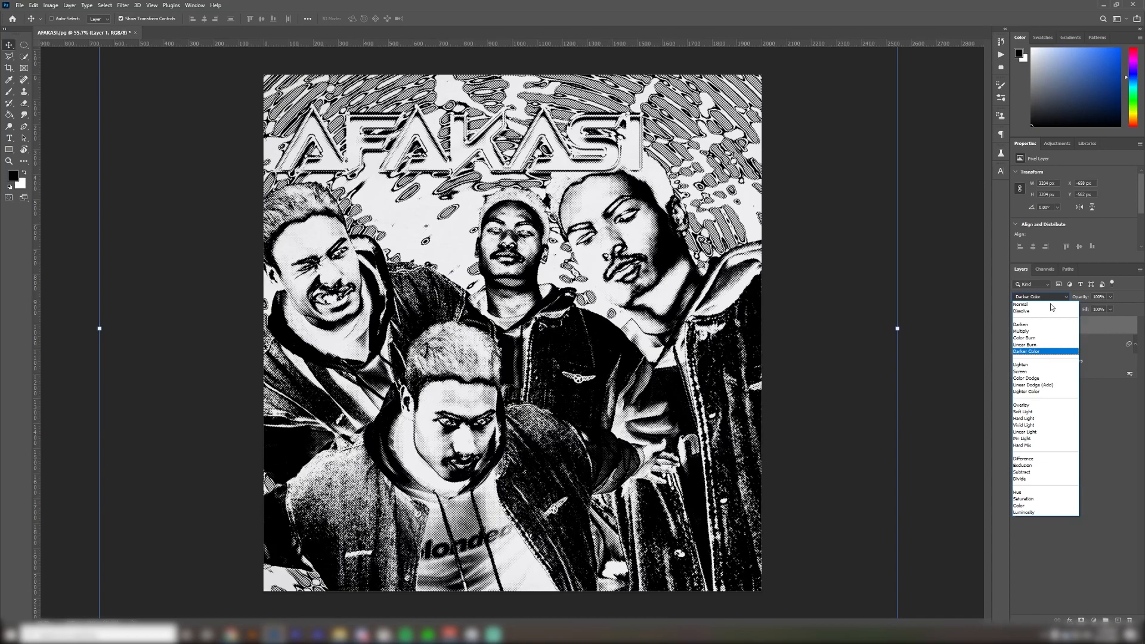
{"action": "key", "text": "Up"}
{"action": "key", "text": "Up"}
{"action": "key", "text": "Up"}
{"action": "key", "text": "Up"}
{"action": "key", "text": "Up"}
{"action": "key", "text": "Up"}
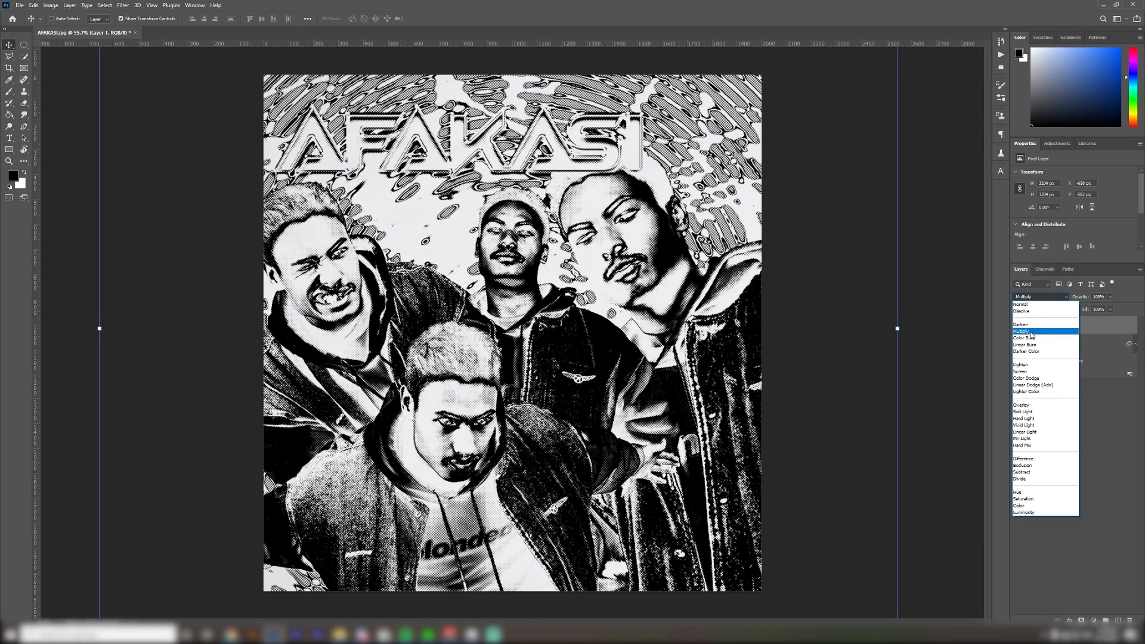
Set the dark texture layer's blend mode to Screen and compare the artwork with that layer hidden and shown
{"action": "left_click", "coordinate": [1037, 365]}
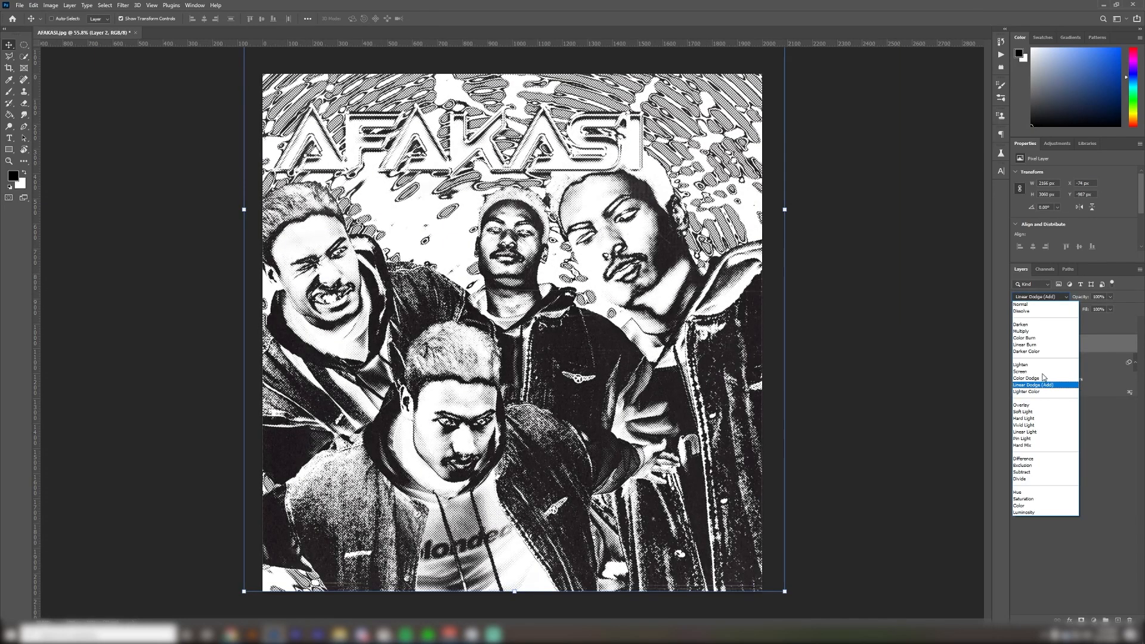
{"action": "left_click", "coordinate": [1043, 372]}
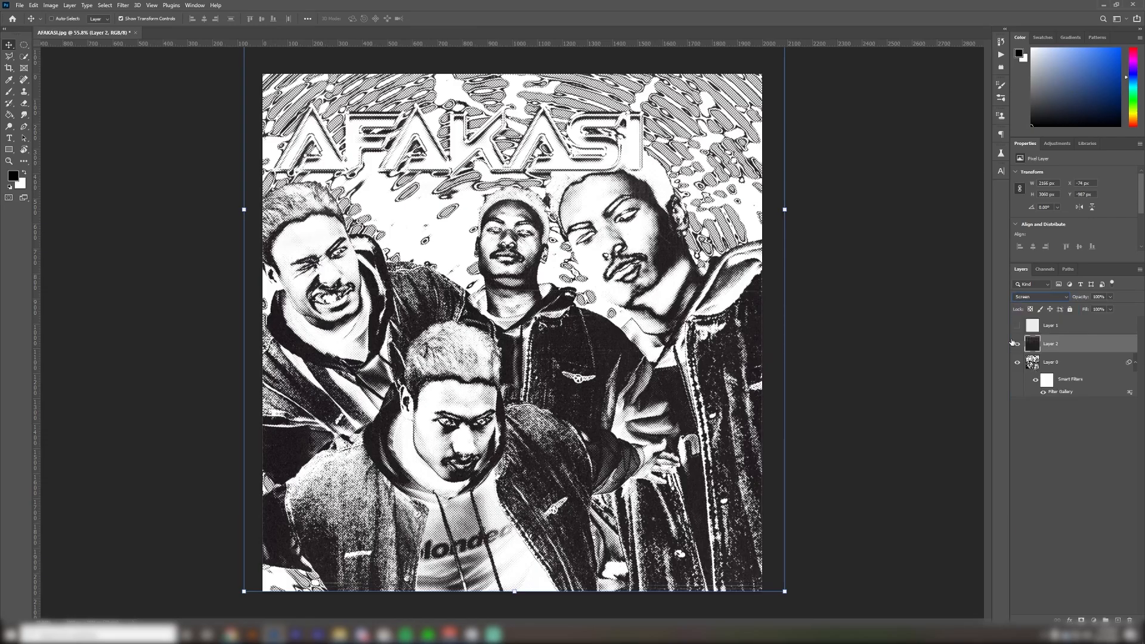
{"action": "left_click", "coordinate": [1017, 344]}
{"action": "left_click", "coordinate": [1017, 345]}
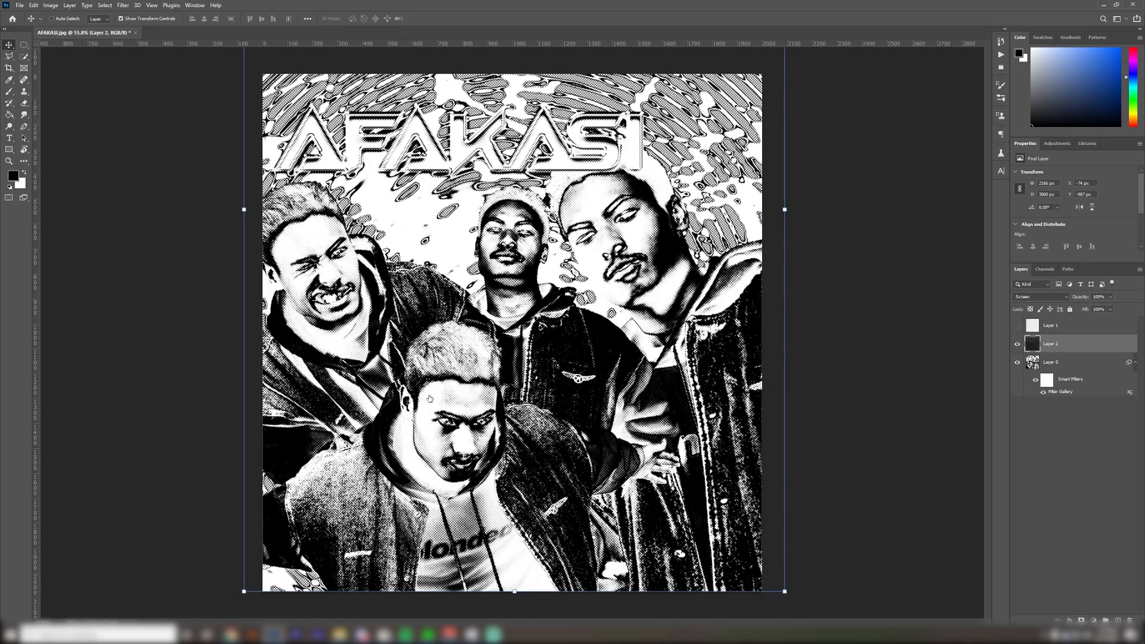
Select the white paper texture layer above the dark texture and make it visible again
{"action": "scroll", "coordinate": [442, 395], "scroll_direction": "up", "scroll_amount": 4}
{"action": "scroll", "coordinate": [615, 344], "scroll_direction": "down", "scroll_amount": 6}
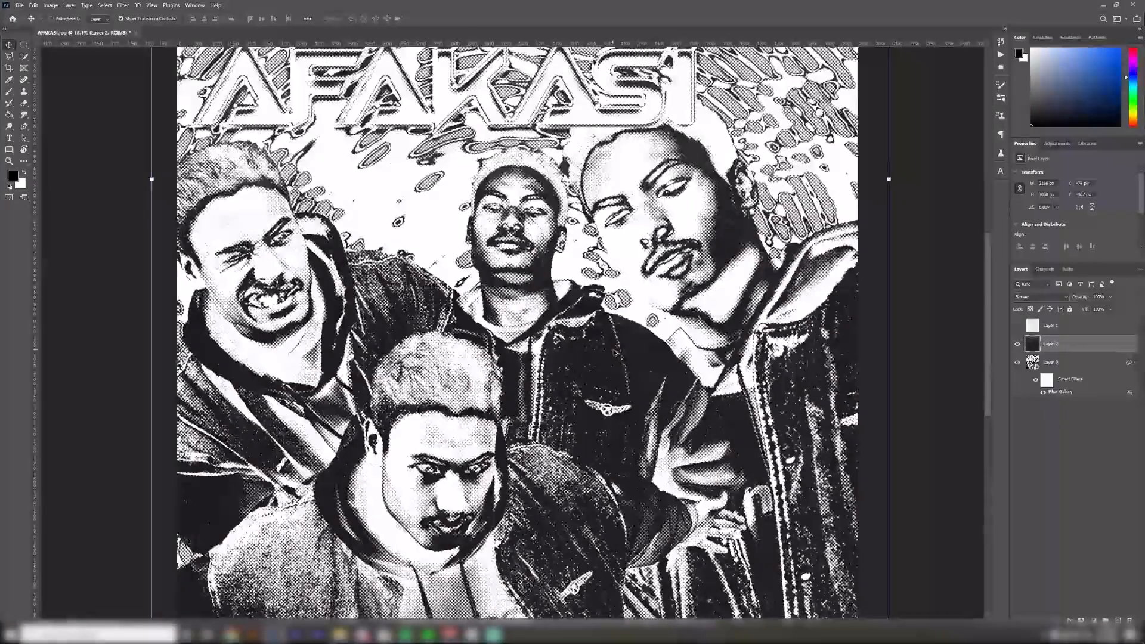
{"action": "scroll", "coordinate": [718, 312], "scroll_direction": "up", "scroll_amount": 4}
{"action": "left_click", "coordinate": [1049, 326]}
{"action": "left_click", "coordinate": [1018, 326]}
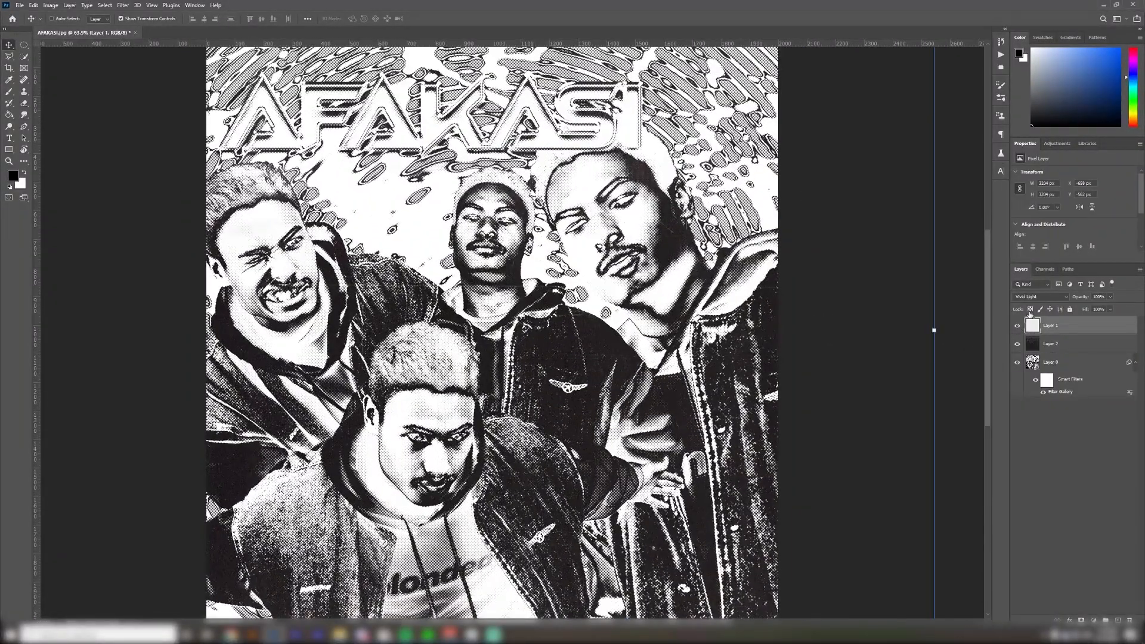
Set the white paper texture layer's blend mode to Multiply and check the blended artwork up close and in full
{"action": "scroll", "coordinate": [1047, 297], "scroll_direction": "up", "scroll_amount": 7}
{"action": "left_click", "coordinate": [1047, 296]}
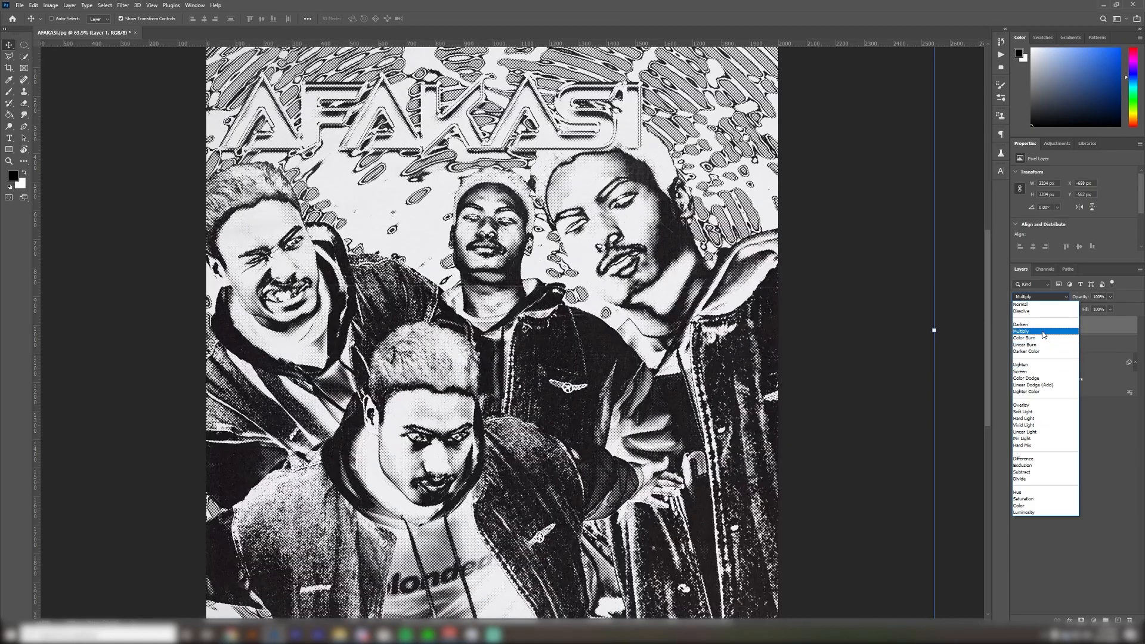
{"action": "left_click", "coordinate": [1044, 332]}
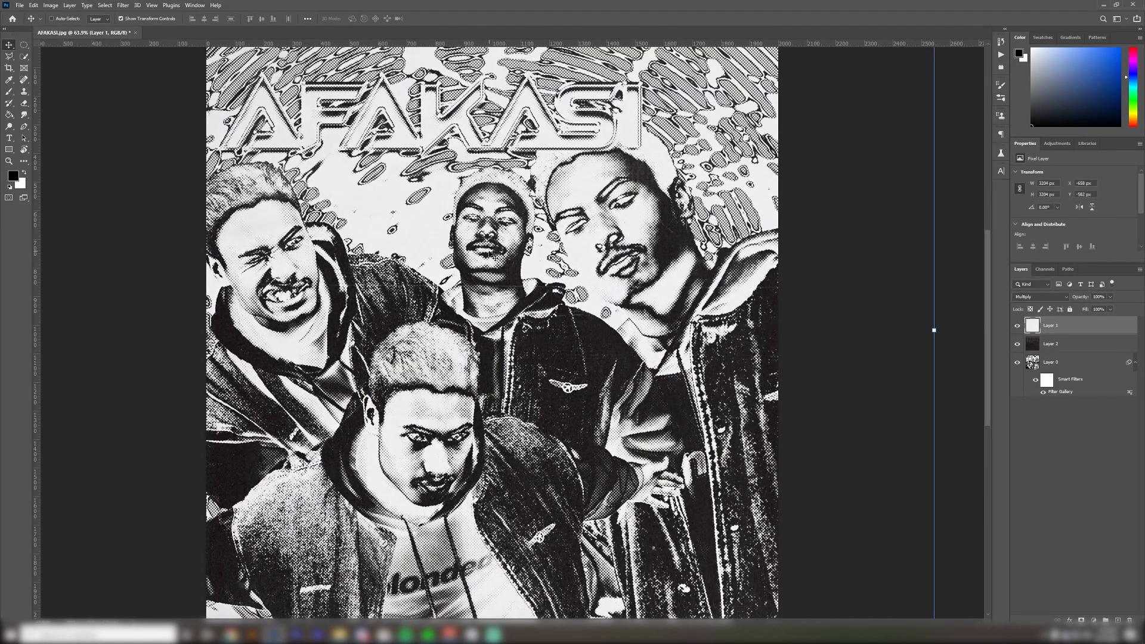
{"action": "scroll", "coordinate": [495, 257], "scroll_direction": "up", "scroll_amount": 10}
{"action": "scroll", "coordinate": [483, 260], "scroll_direction": "down", "scroll_amount": 8}
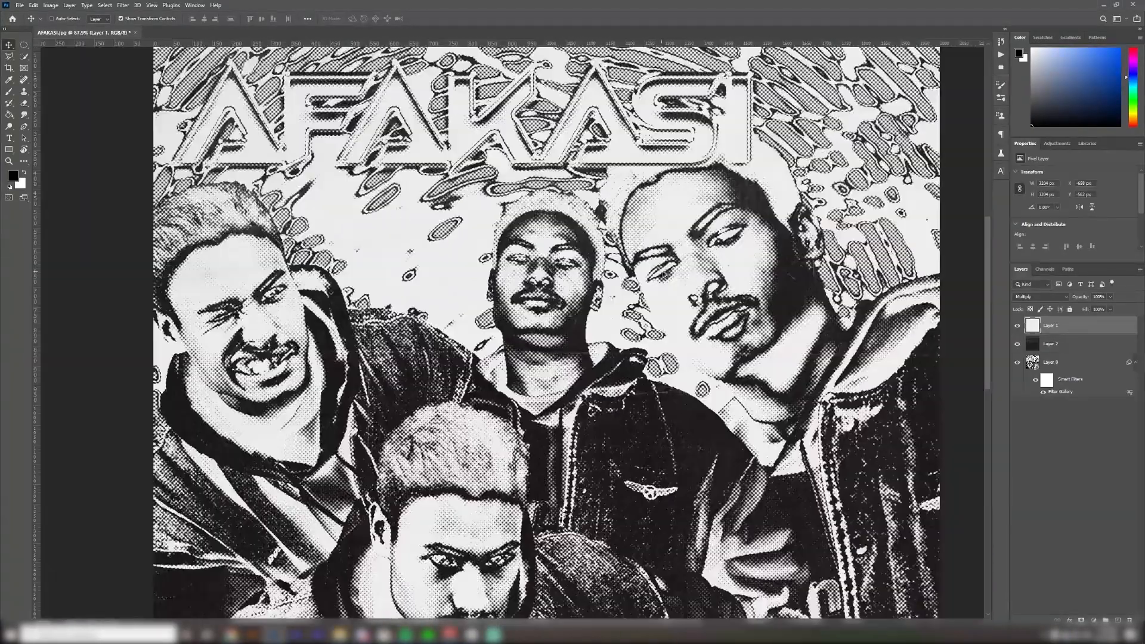
{"action": "scroll", "coordinate": [661, 475], "scroll_direction": "down", "scroll_amount": 3}
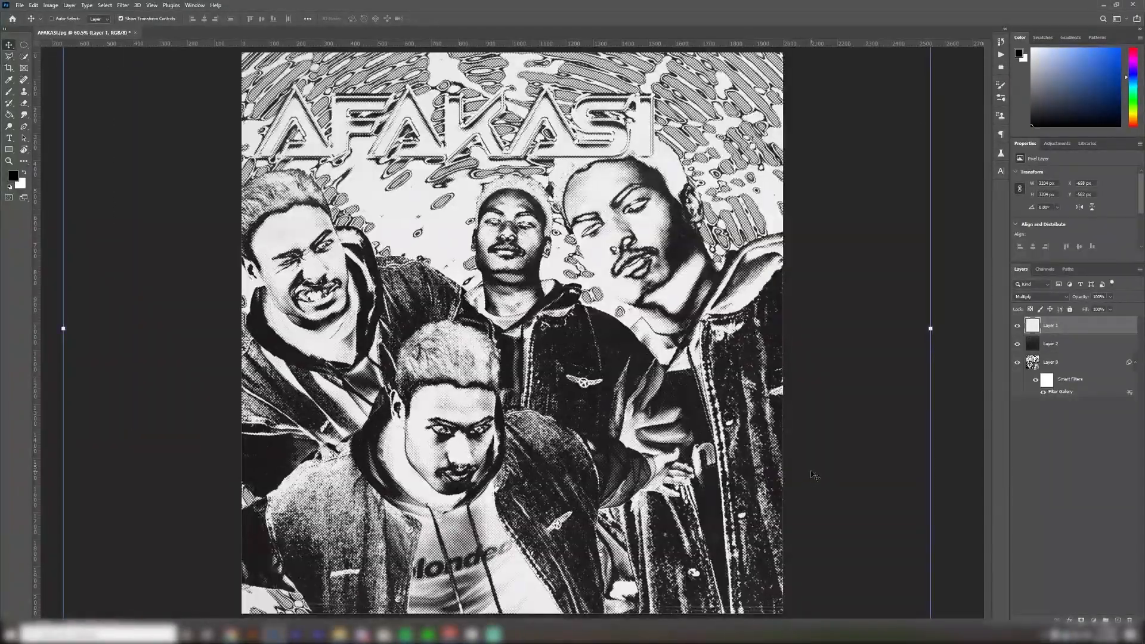
{"action": "scroll", "coordinate": [812, 474], "scroll_direction": "down", "scroll_amount": 3}
{"action": "scroll", "coordinate": [698, 382], "scroll_direction": "up", "scroll_amount": 2}
Duplicate the halftone artwork layer to the top of the layer stack and turn off the copy's Filter Gallery smart filter
{"action": "left_click", "coordinate": [1106, 363]}
{"action": "left_click_drag", "start_coordinate": [1074, 368], "coordinate": [1072, 324], "text": "alt"}
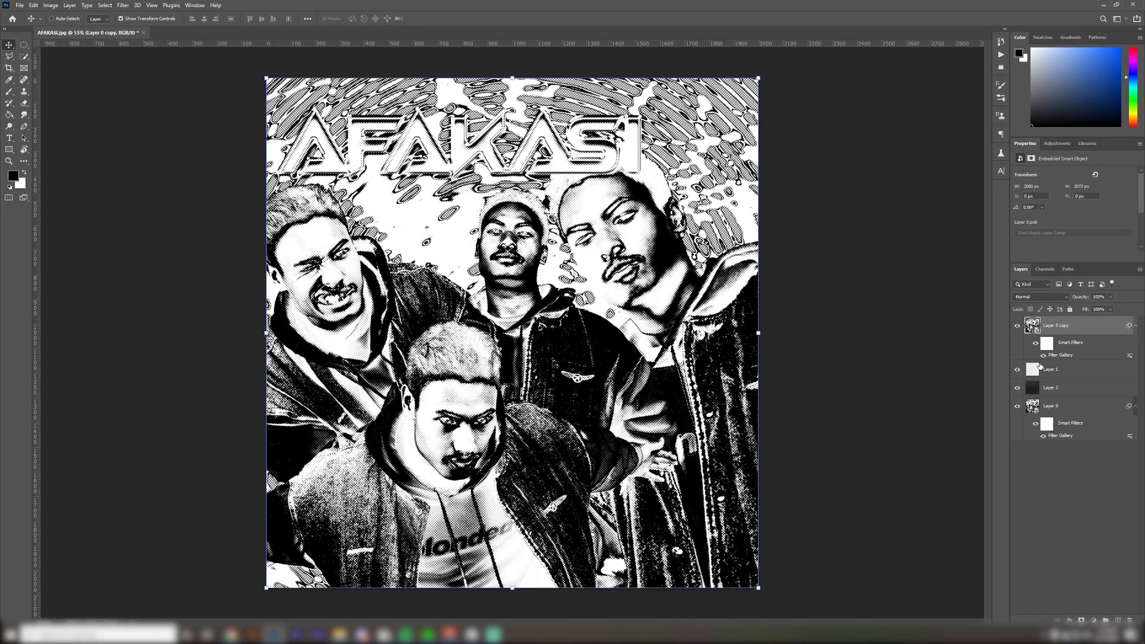
{"action": "left_click", "coordinate": [1044, 356]}
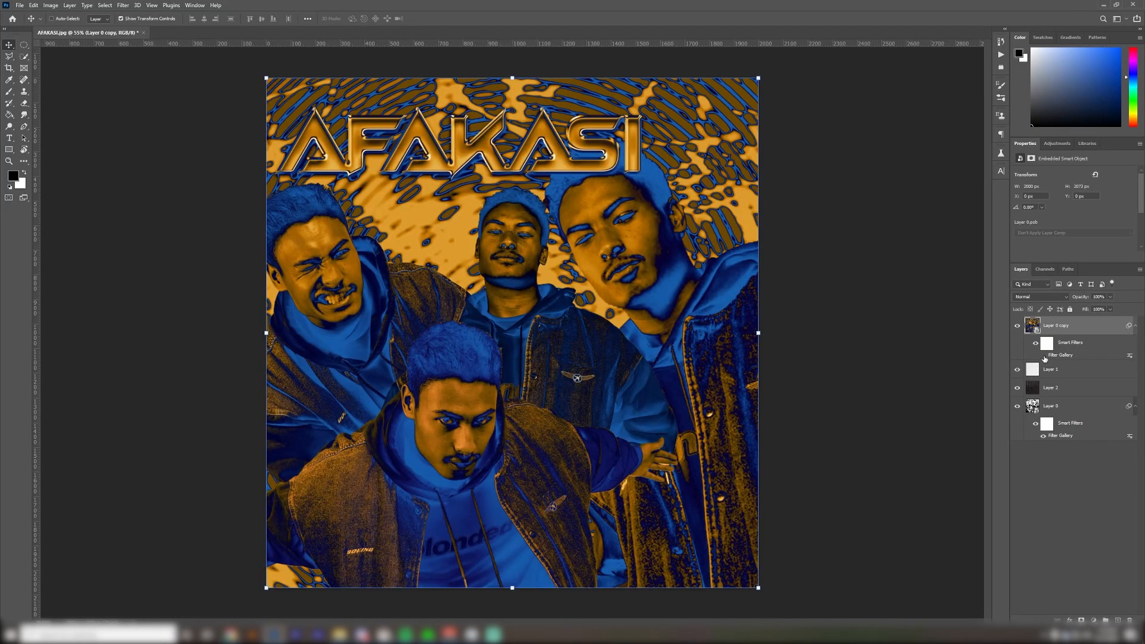
{"action": "left_click", "coordinate": [1044, 357]}
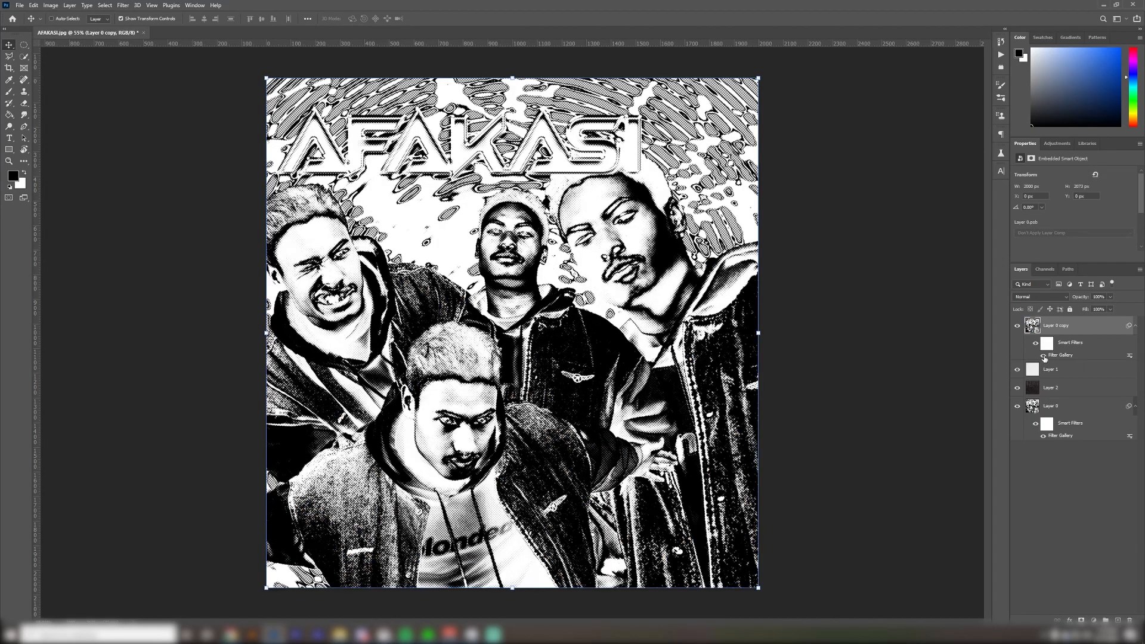
{"action": "left_click", "coordinate": [1044, 357]}
Hide the unfiltered artwork copy, place a second unfiltered copy above it, and hide that one as well
{"action": "left_click", "coordinate": [1018, 325]}
{"action": "left_click", "coordinate": [1074, 406]}
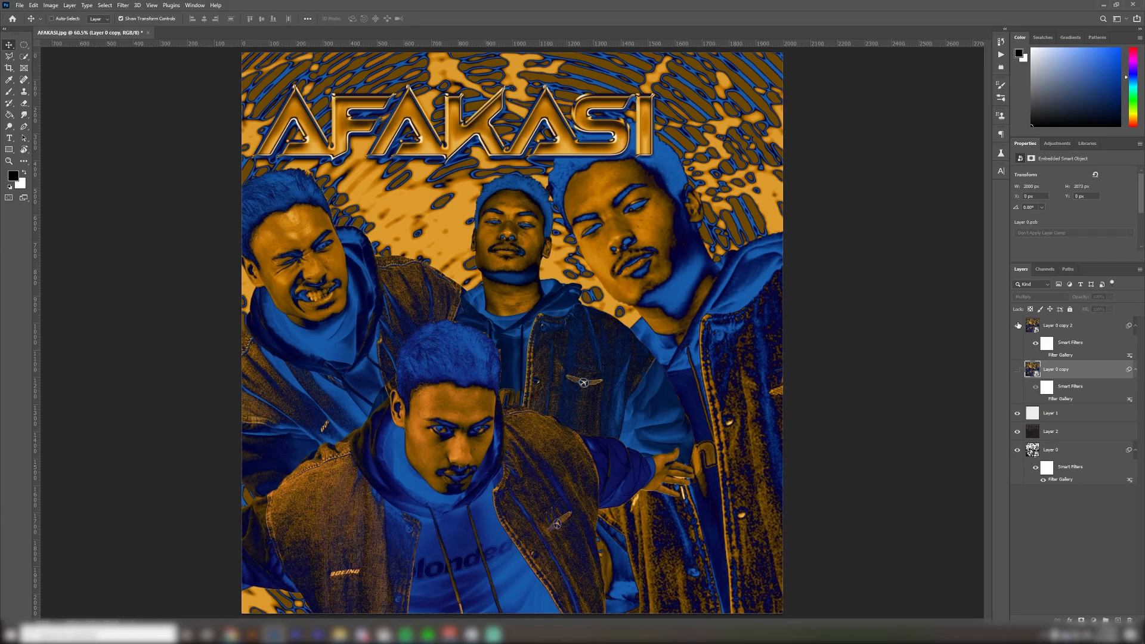
{"action": "left_click", "coordinate": [1019, 325]}
Stamp all visible layers into a new merged layer directly above the white paper texture layer
{"action": "left_click", "coordinate": [1077, 414]}
{"action": "scroll", "coordinate": [781, 386], "scroll_direction": "down", "scroll_amount": 1}
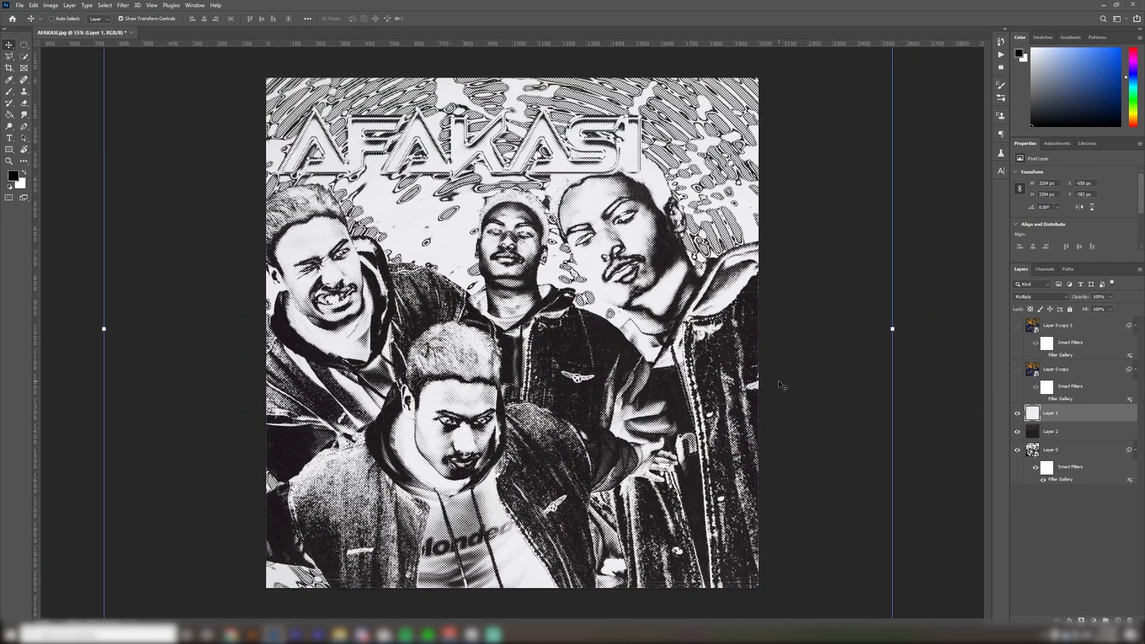
{"action": "scroll", "coordinate": [514, 272], "scroll_direction": "up", "scroll_amount": 7}
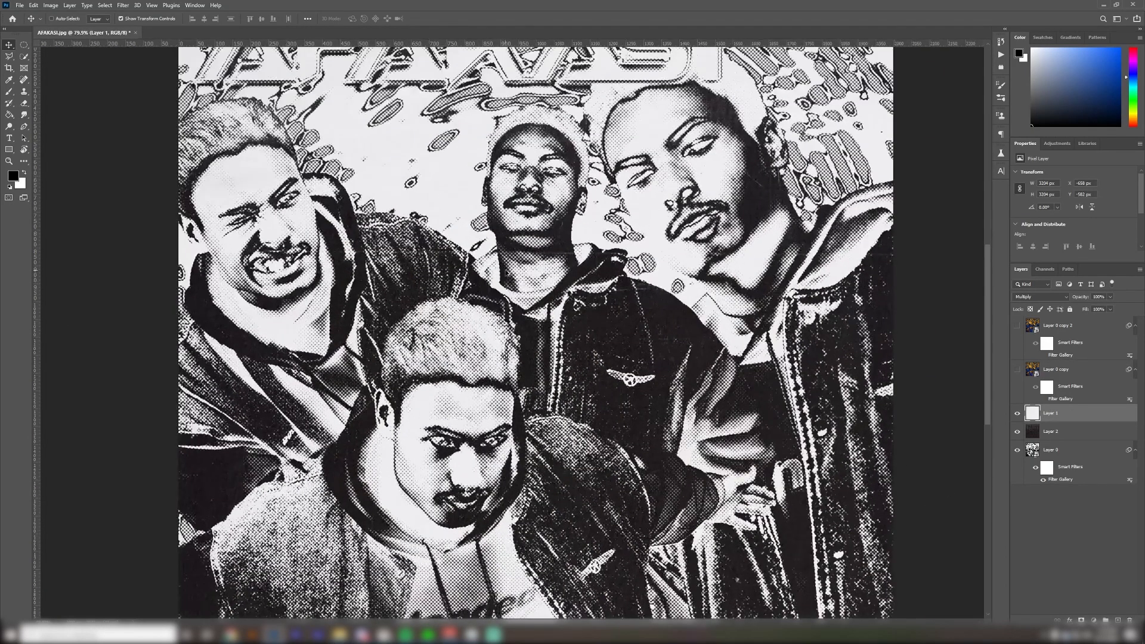
{"action": "scroll", "coordinate": [603, 199], "scroll_direction": "down", "scroll_amount": 4}
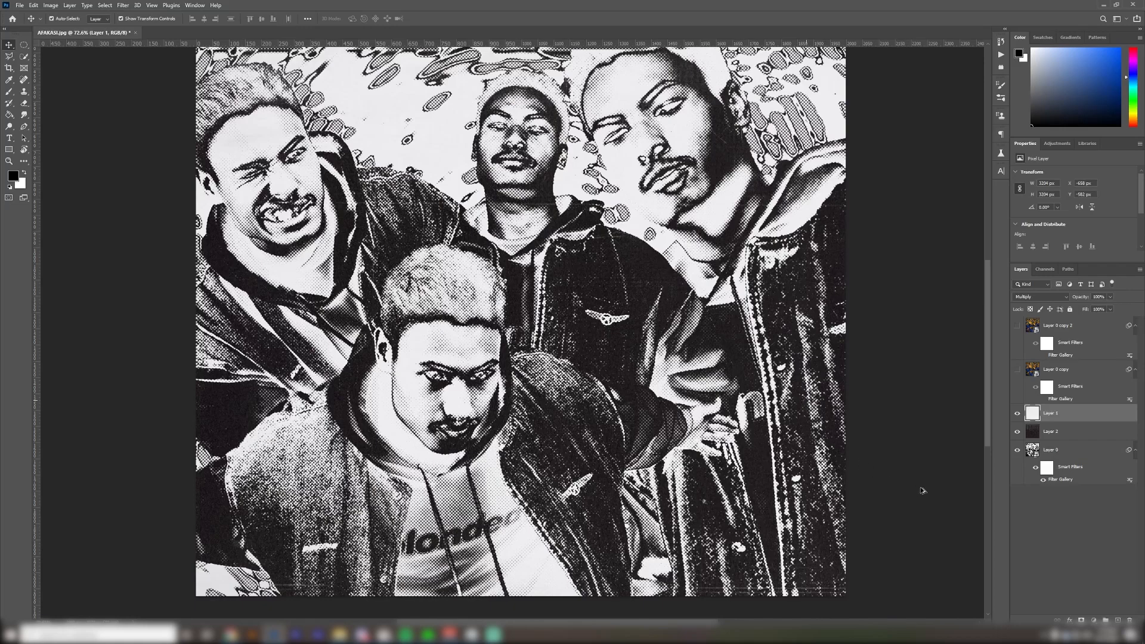
{"action": "key", "text": "ctrl+shift+alt+e"}
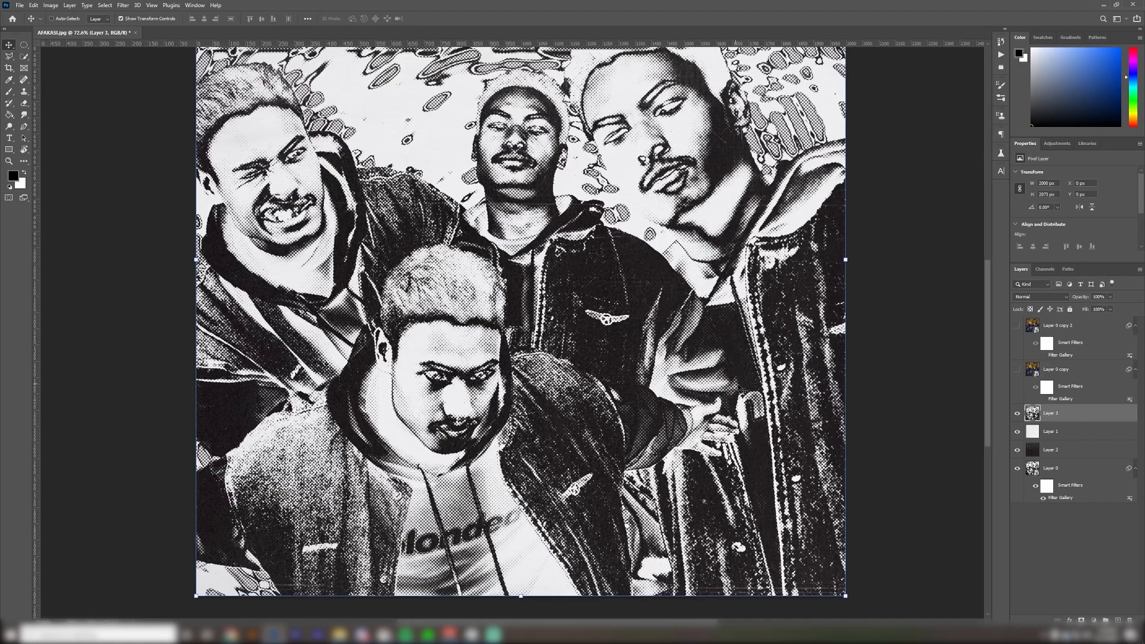
Compare the artwork with the merged layer hidden and shown, and leave the layer visible
{"action": "scroll", "coordinate": [745, 417], "scroll_direction": "up", "scroll_amount": 1}
{"action": "left_click", "coordinate": [1099, 434]}
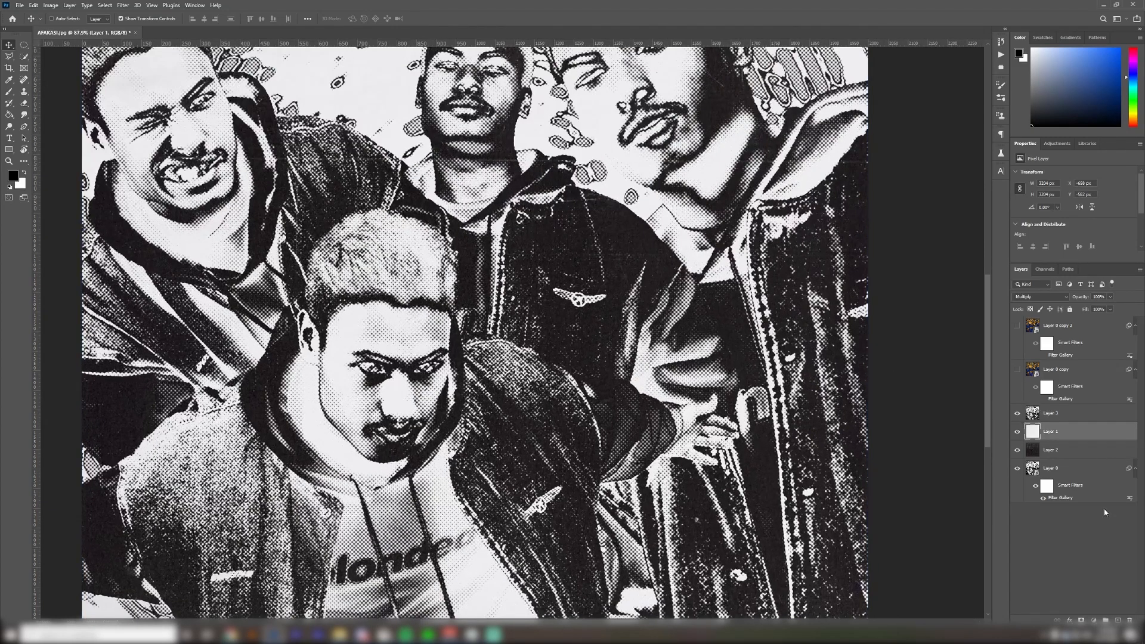
{"action": "left_click", "coordinate": [1067, 418]}
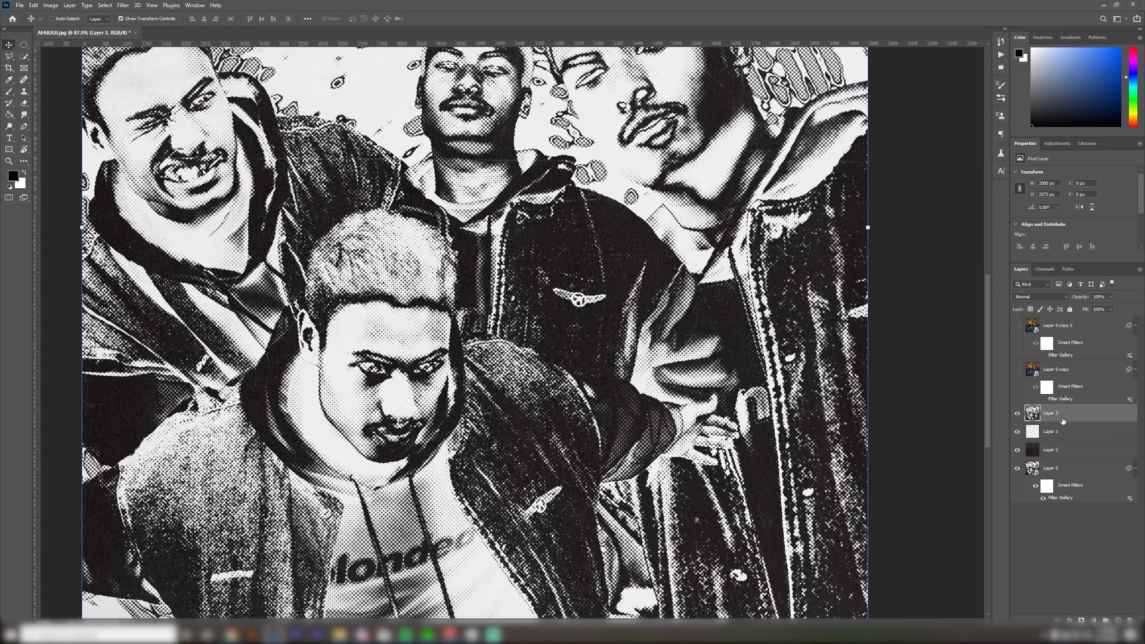
{"action": "scroll", "coordinate": [623, 377], "scroll_direction": "up", "scroll_amount": 1}
{"action": "left_click", "coordinate": [1018, 413]}
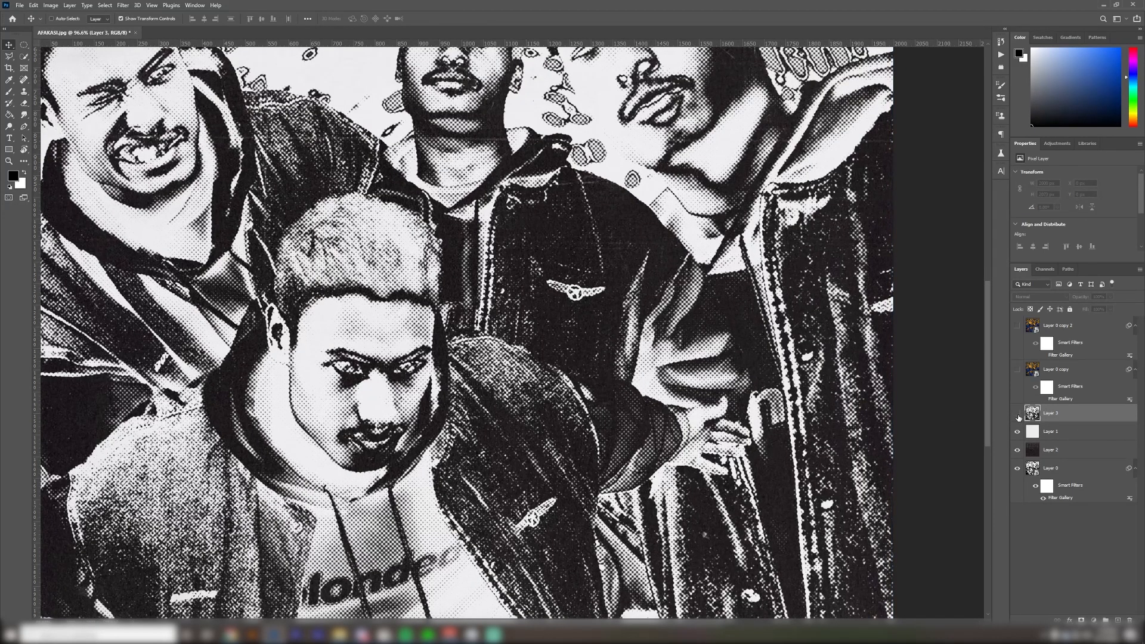
{"action": "key", "text": "ctrl+0"}
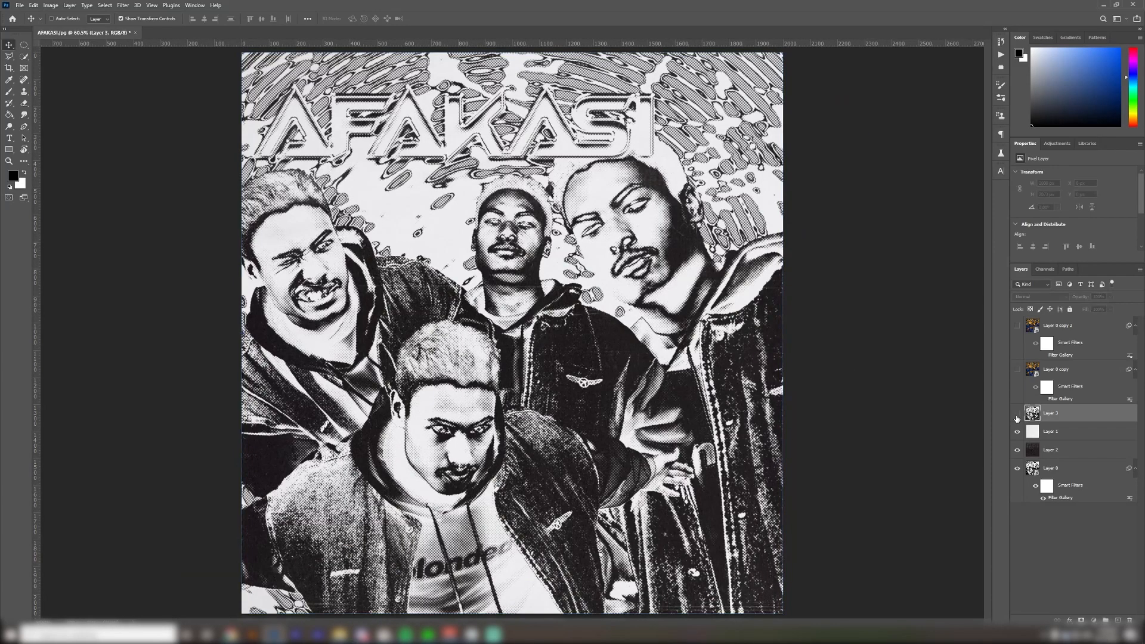
{"action": "left_click", "coordinate": [1018, 414]}
Convert the merged layer to a smart object
{"action": "right_click", "coordinate": [1074, 417]}
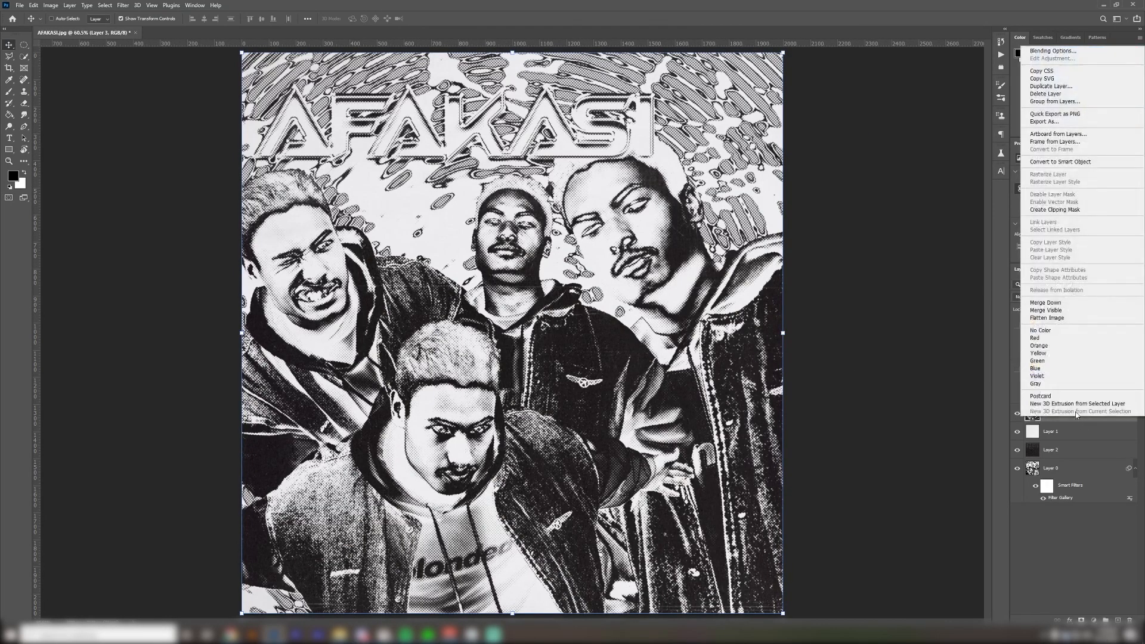
{"action": "left_click", "coordinate": [1059, 162]}
{"action": "scroll", "coordinate": [599, 414], "scroll_direction": "up", "scroll_amount": 3}
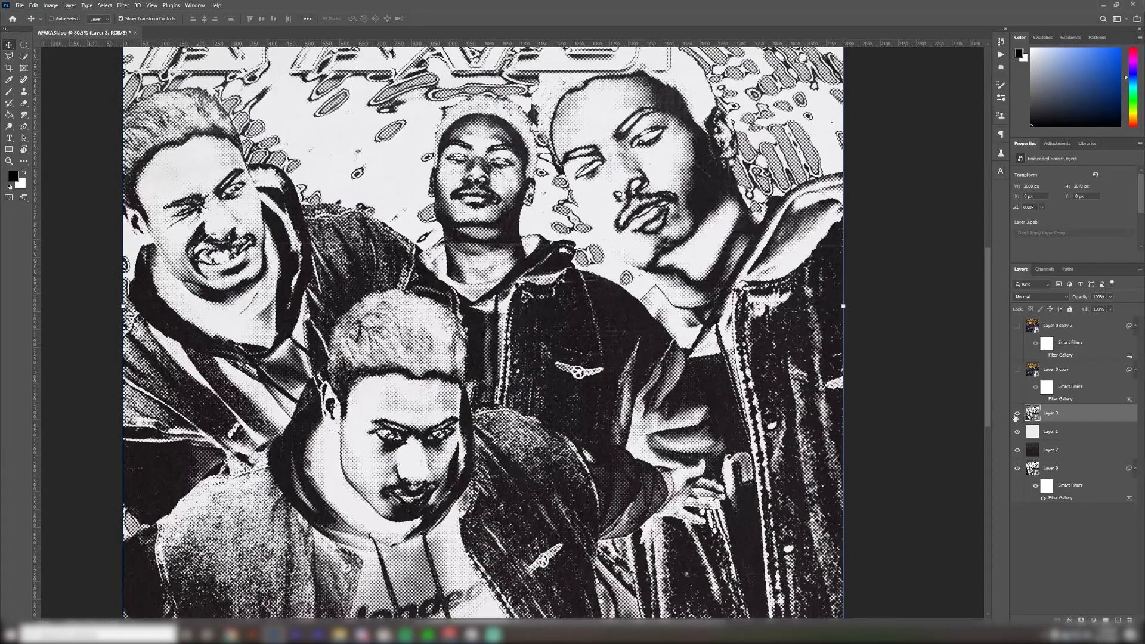
{"action": "key", "text": "ctrl+0"}
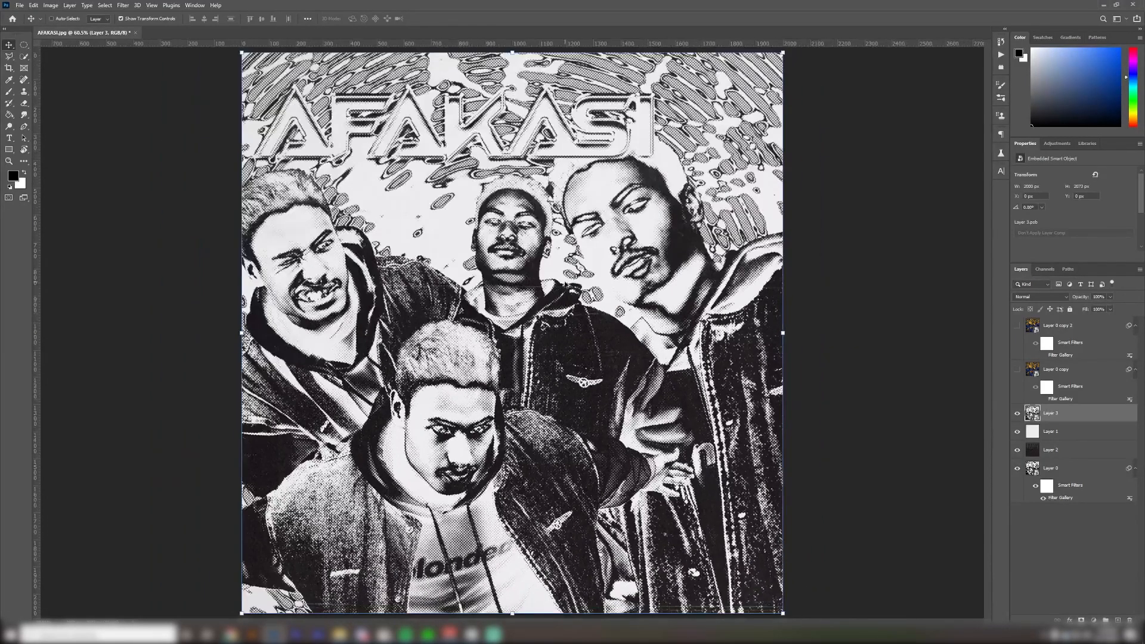
Open the Camera Raw Filter on the merged smart object and set Shadows to +64
{"action": "left_click", "coordinate": [123, 5]}
{"action": "left_click", "coordinate": [121, 4]}
{"action": "left_click", "coordinate": [121, 4]}
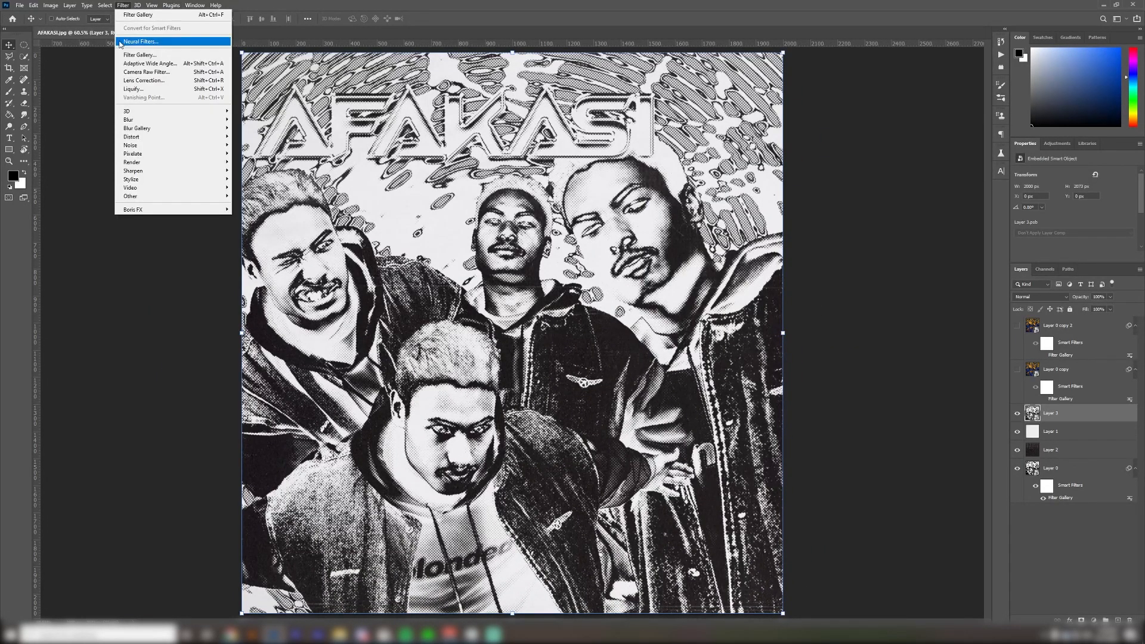
{"action": "left_click", "coordinate": [168, 74]}
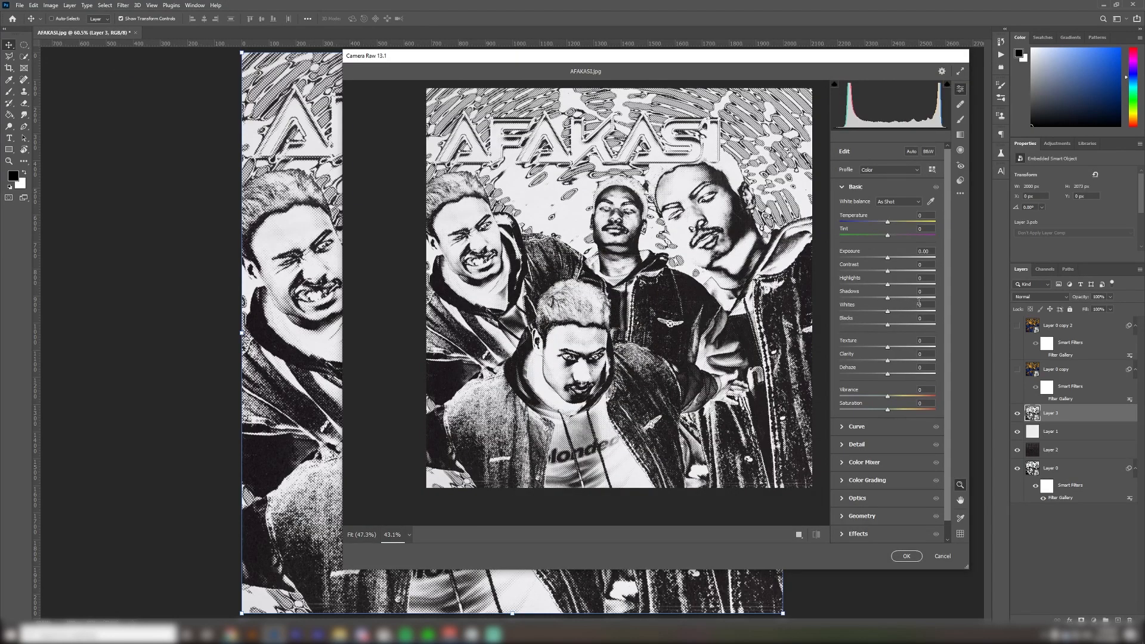
{"action": "left_click_drag", "start_coordinate": [887, 302], "coordinate": [906, 305]}
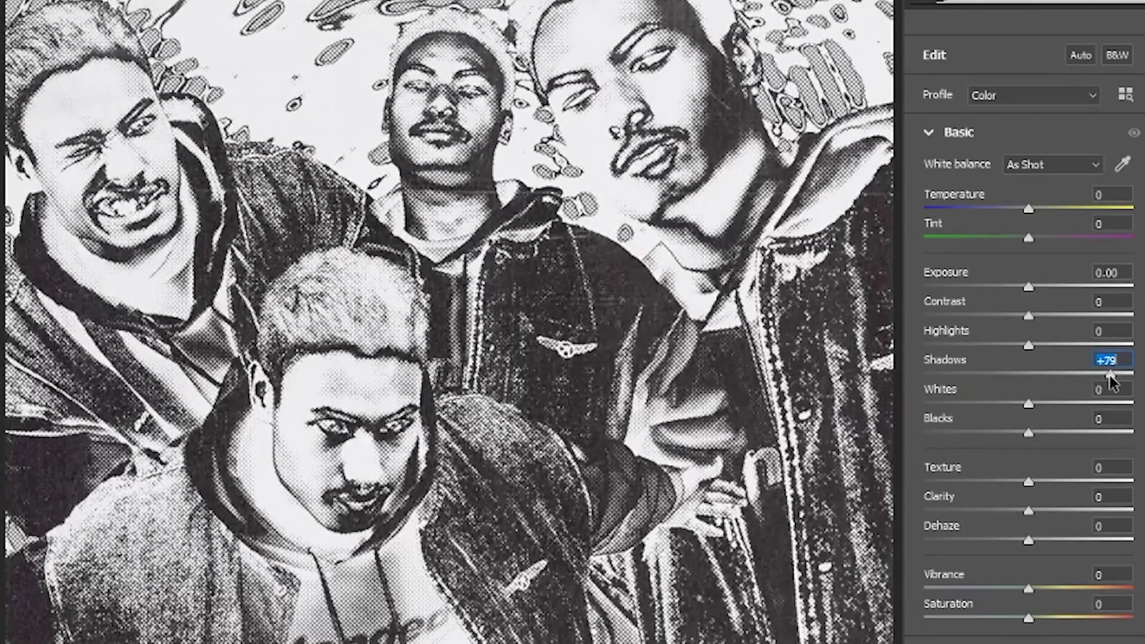
{"action": "left_click_drag", "start_coordinate": [1068, 388], "coordinate": [1097, 375]}
Examine the dark texture and halftone dots up close on the faces and the dark jackets in the Camera Raw preview
{"action": "left_click", "coordinate": [469, 263]}
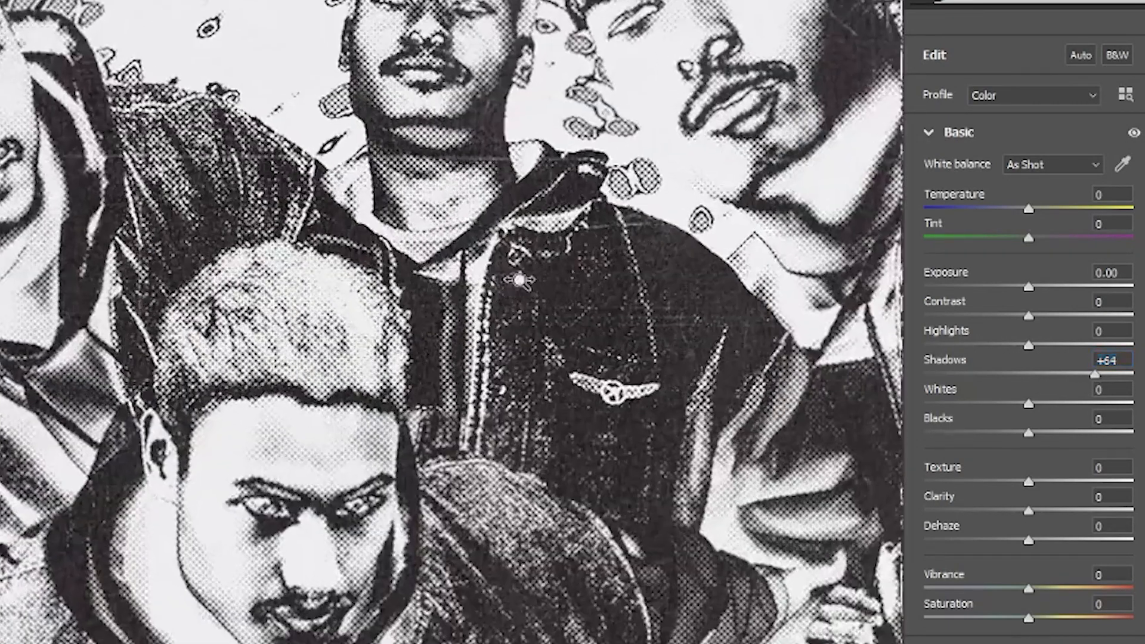
{"action": "scroll", "coordinate": [630, 350], "scroll_direction": "up", "scroll_amount": 4}
{"action": "scroll", "coordinate": [631, 350], "scroll_direction": "up", "scroll_amount": 3}
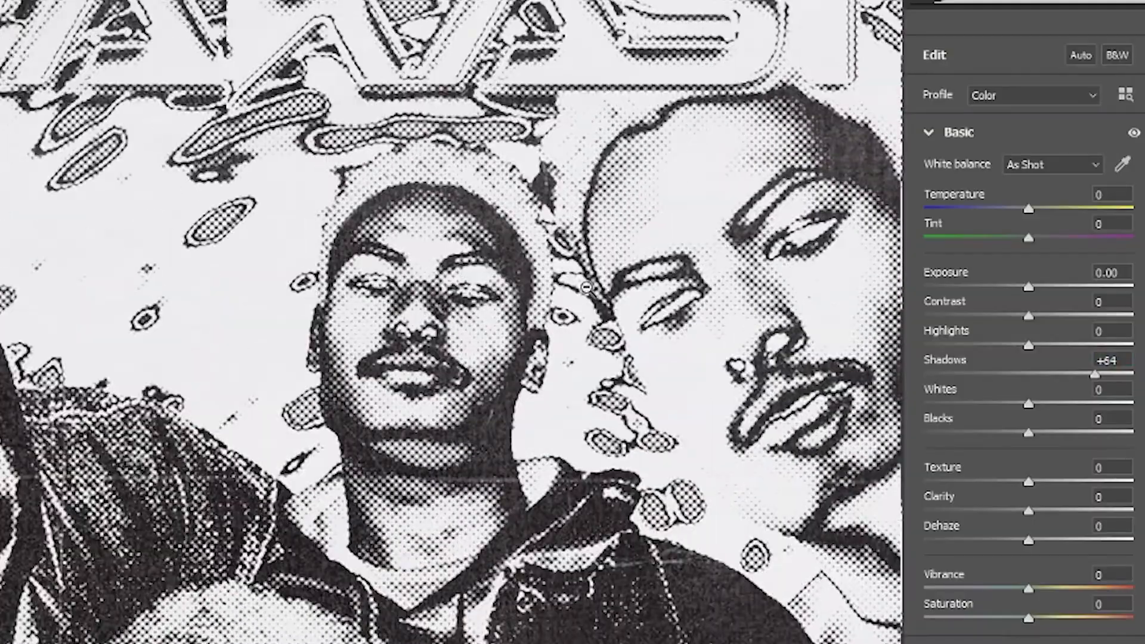
{"action": "left_click", "coordinate": [585, 291]}
{"action": "scroll", "coordinate": [486, 489], "scroll_direction": "down", "scroll_amount": 4}
{"action": "left_click_drag", "start_coordinate": [681, 491], "coordinate": [730, 490]}
{"action": "left_click_drag", "start_coordinate": [501, 236], "coordinate": [511, 436]}
{"action": "left_click_drag", "start_coordinate": [475, 374], "coordinate": [449, 373]}
{"action": "scroll", "coordinate": [449, 372], "scroll_direction": "down", "scroll_amount": 2}
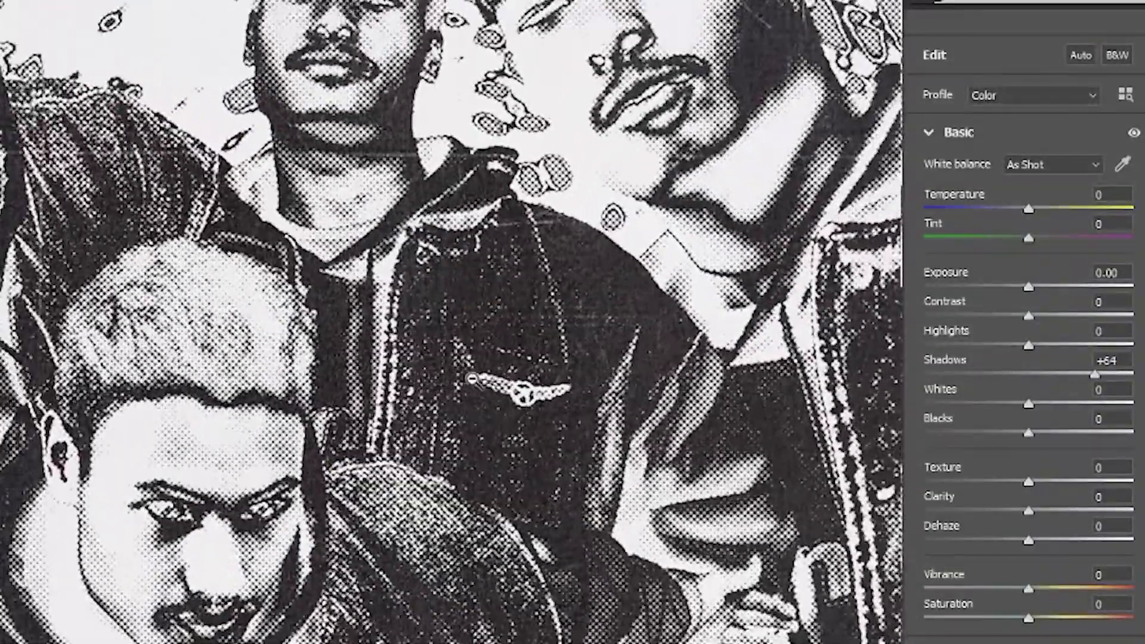
{"action": "scroll", "coordinate": [488, 417], "scroll_direction": "up", "scroll_amount": 2}
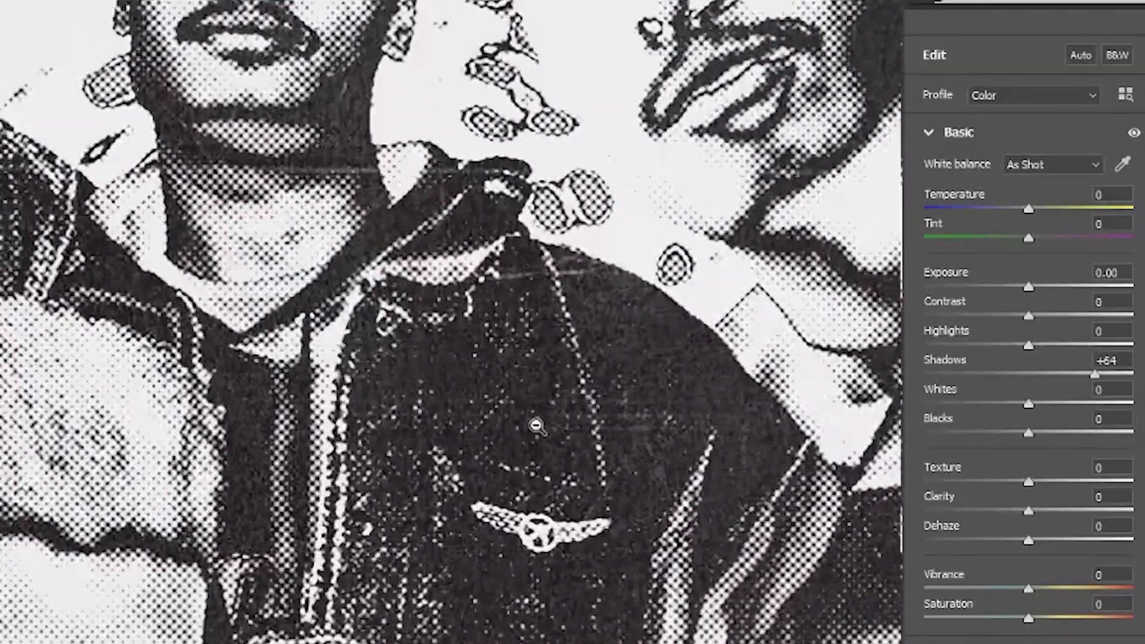
{"action": "scroll", "coordinate": [364, 422], "scroll_direction": "down", "scroll_amount": 1}
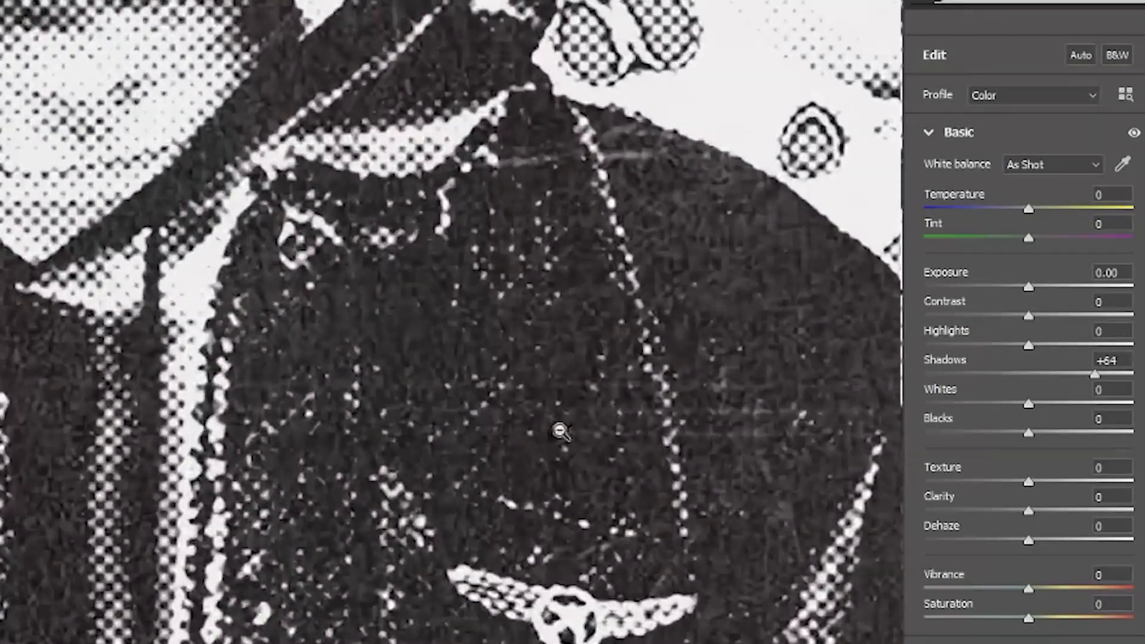
Set Blacks to +21 and Texture to +49, and pull Highlights all the way down
{"action": "scroll", "coordinate": [564, 453], "scroll_direction": "down", "scroll_amount": 2}
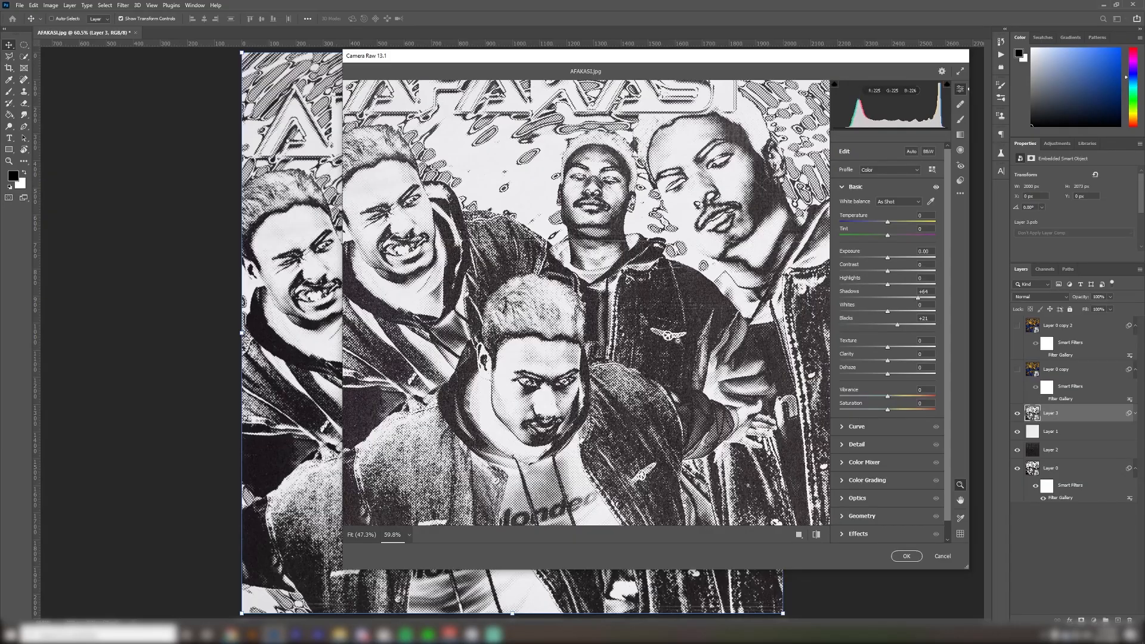
{"action": "left_click", "coordinate": [591, 322]}
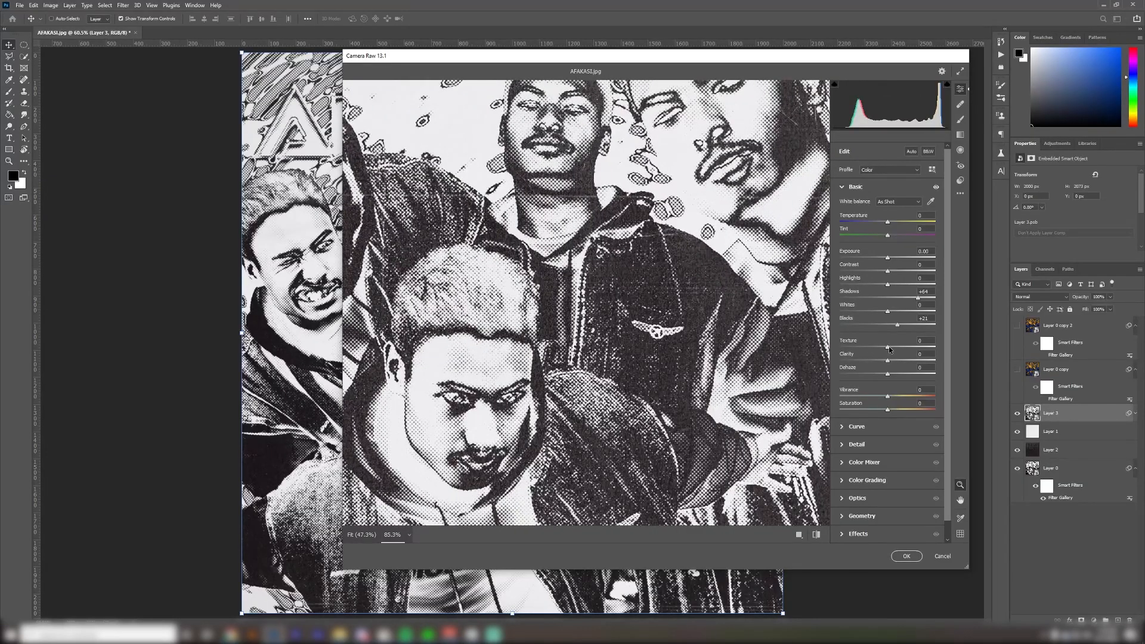
{"action": "left_click_drag", "start_coordinate": [890, 350], "coordinate": [923, 359]}
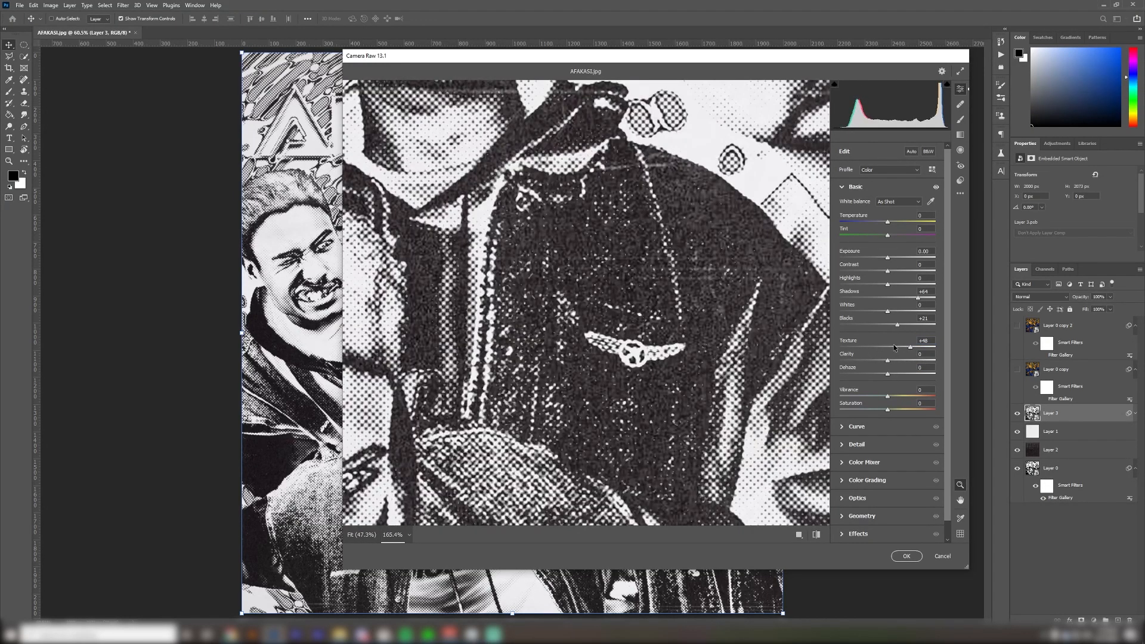
{"action": "mouse_move", "coordinate": [894, 347]}
{"action": "left_mouse_down"}
{"action": "mouse_move", "coordinate": [914, 355]}
{"action": "mouse_move", "coordinate": [859, 349]}
{"action": "mouse_move", "coordinate": [911, 349]}
{"action": "left_mouse_up"}
{"action": "scroll", "coordinate": [705, 250], "scroll_direction": "down", "scroll_amount": 4}
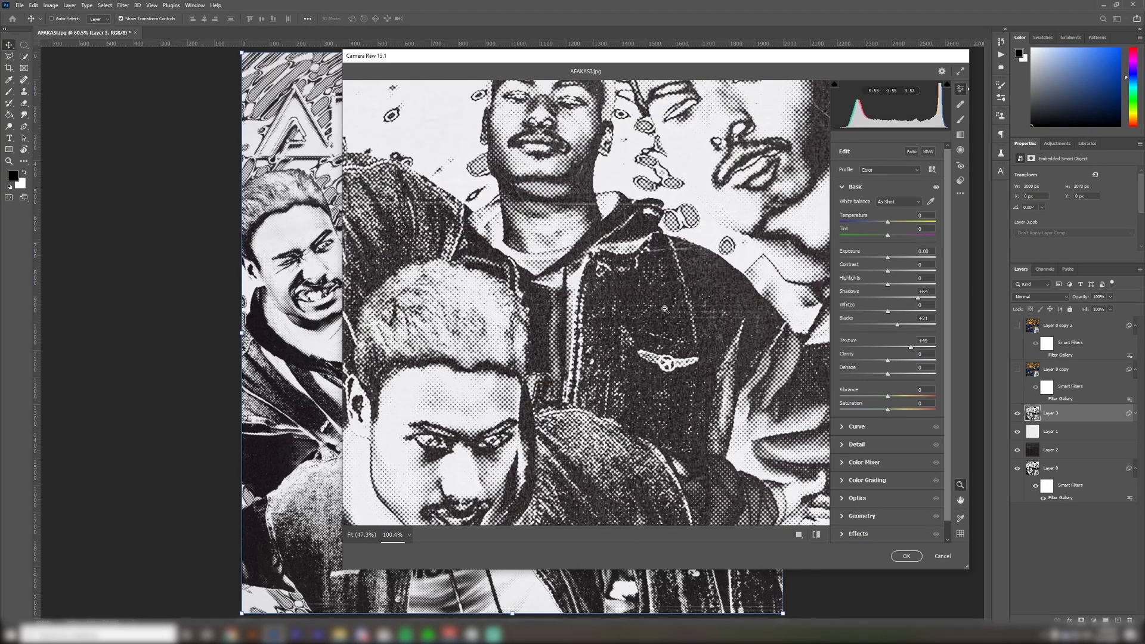
{"action": "scroll", "coordinate": [704, 321], "scroll_direction": "down", "scroll_amount": 4}
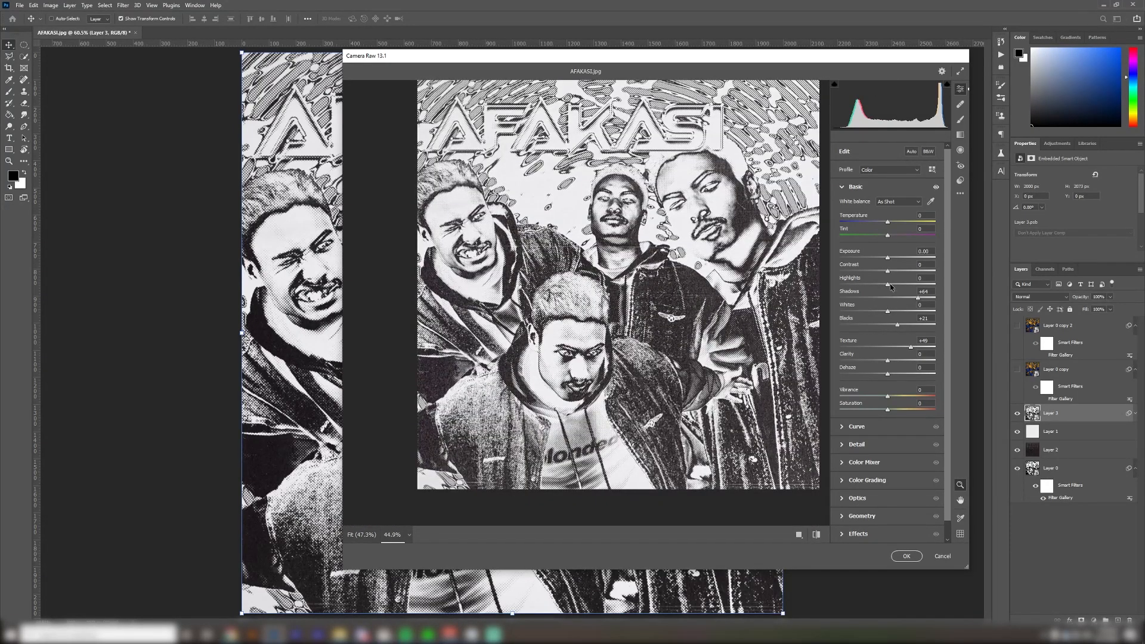
{"action": "left_click_drag", "start_coordinate": [887, 285], "coordinate": [837, 291]}
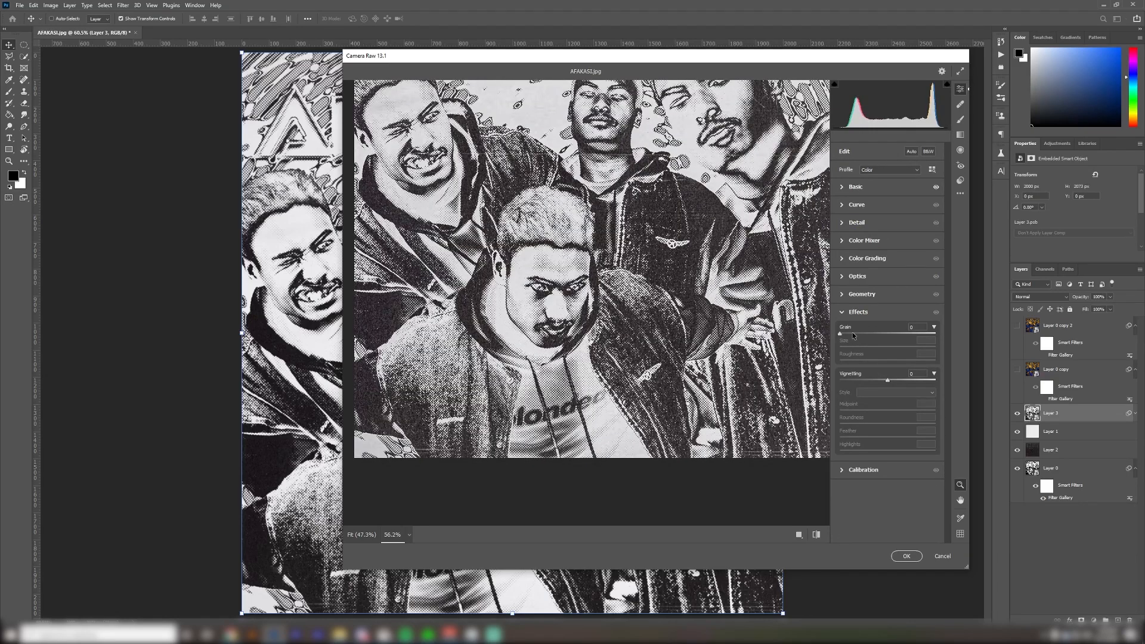
Add grain with an amount of 52 and a slightly reduced grain size, and apply the Camera Raw Filter
{"action": "left_click_drag", "start_coordinate": [853, 334], "coordinate": [882, 333]}
{"action": "left_click_drag", "start_coordinate": [667, 322], "coordinate": [752, 322]}
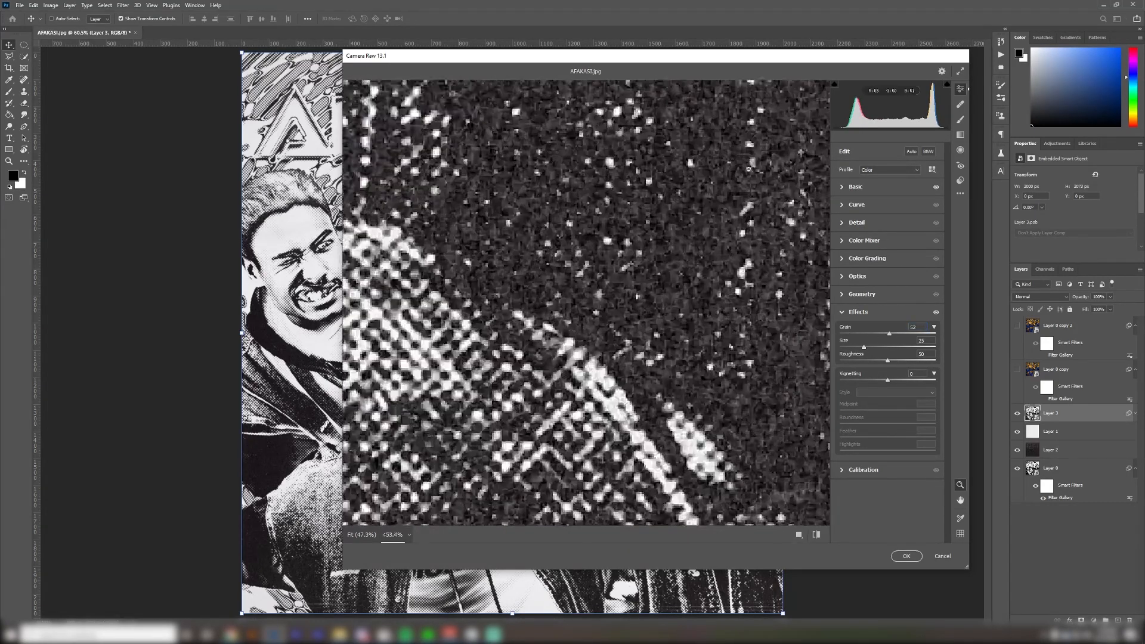
{"action": "left_click_drag", "start_coordinate": [758, 151], "coordinate": [758, 215]}
{"action": "mouse_move", "coordinate": [865, 345]}
{"action": "left_mouse_down"}
{"action": "mouse_move", "coordinate": [886, 346]}
{"action": "mouse_move", "coordinate": [840, 349]}
{"action": "mouse_move", "coordinate": [895, 337]}
{"action": "mouse_move", "coordinate": [862, 338]}
{"action": "left_mouse_up"}
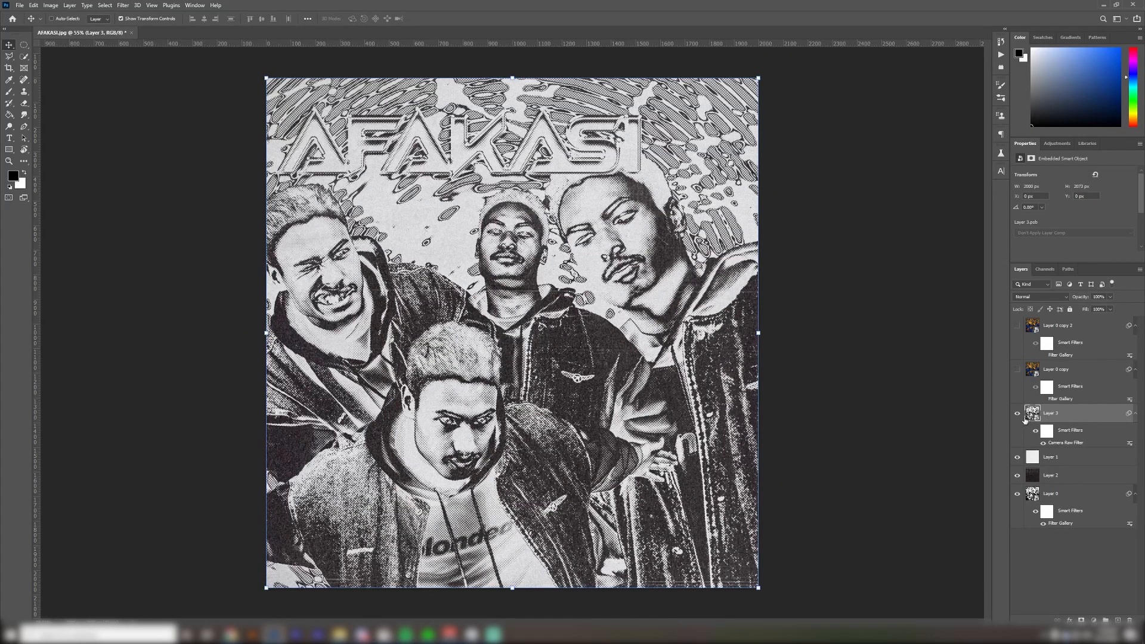
Compare the artwork with Layer 3 off and on while Layer 1 and Layer 2 are hidden, and inspect the halftone dots up close
{"action": "left_click", "coordinate": [1018, 418]}
{"action": "left_click", "coordinate": [1018, 418]}
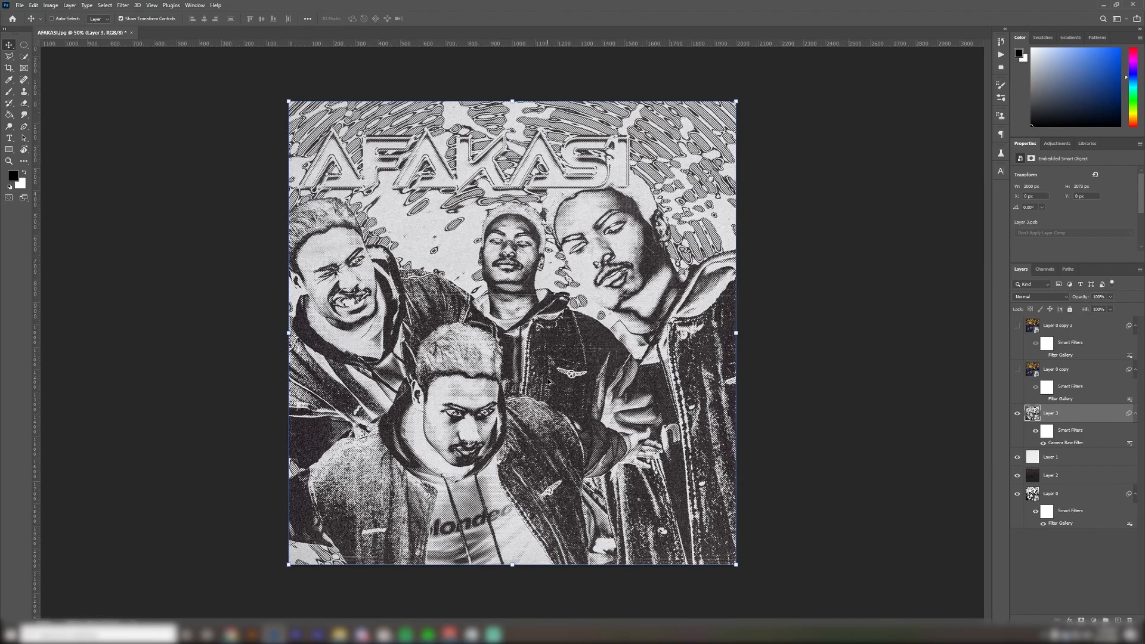
{"action": "scroll", "coordinate": [582, 390], "scroll_direction": "up", "scroll_amount": 3}
{"action": "scroll", "coordinate": [582, 391], "scroll_direction": "down", "scroll_amount": 5}
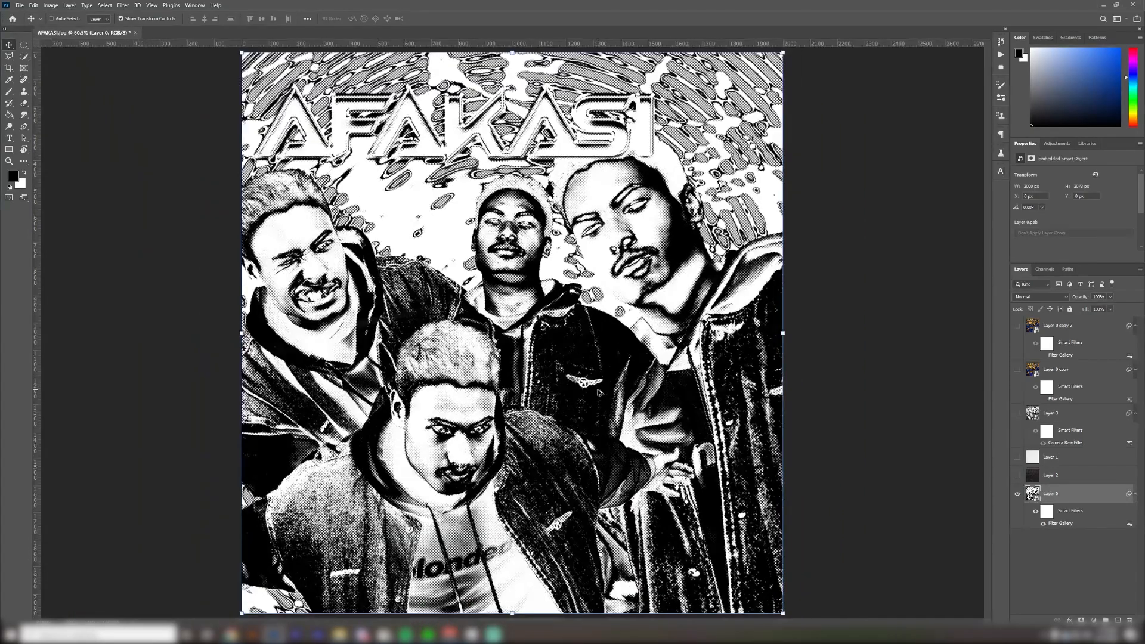
{"action": "scroll", "coordinate": [421, 434], "scroll_direction": "up", "scroll_amount": 2}
{"action": "left_click", "coordinate": [1018, 413]}
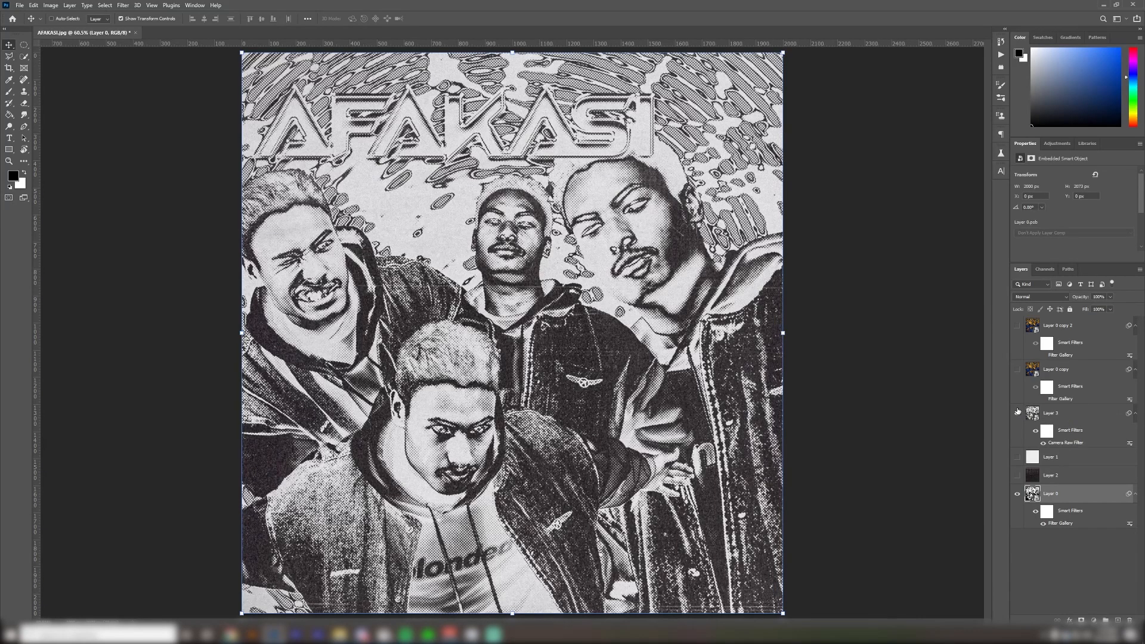
{"action": "scroll", "coordinate": [525, 388], "scroll_direction": "up", "scroll_amount": 1}
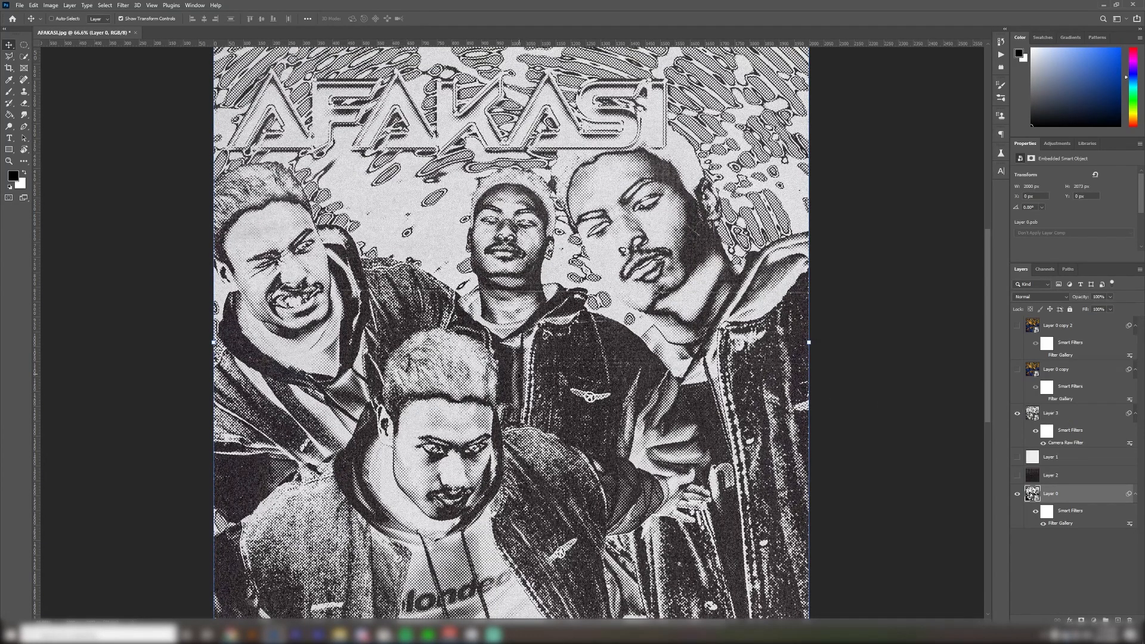
{"action": "scroll", "coordinate": [431, 322], "scroll_direction": "down", "scroll_amount": 3}
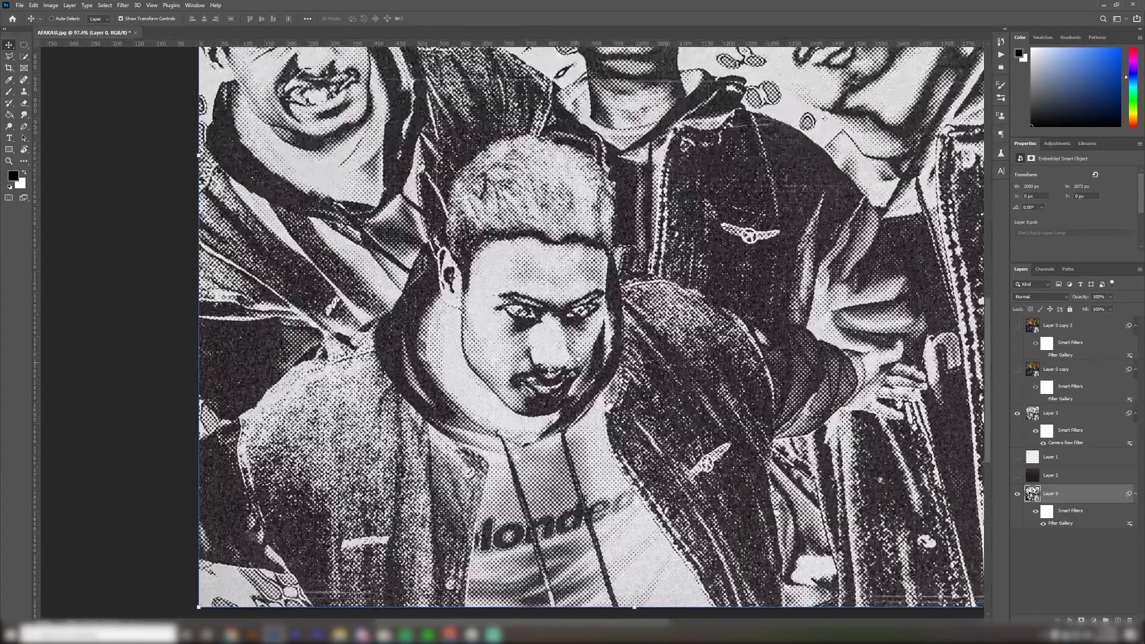
{"action": "left_click_drag", "start_coordinate": [537, 310], "coordinate": [517, 377]}
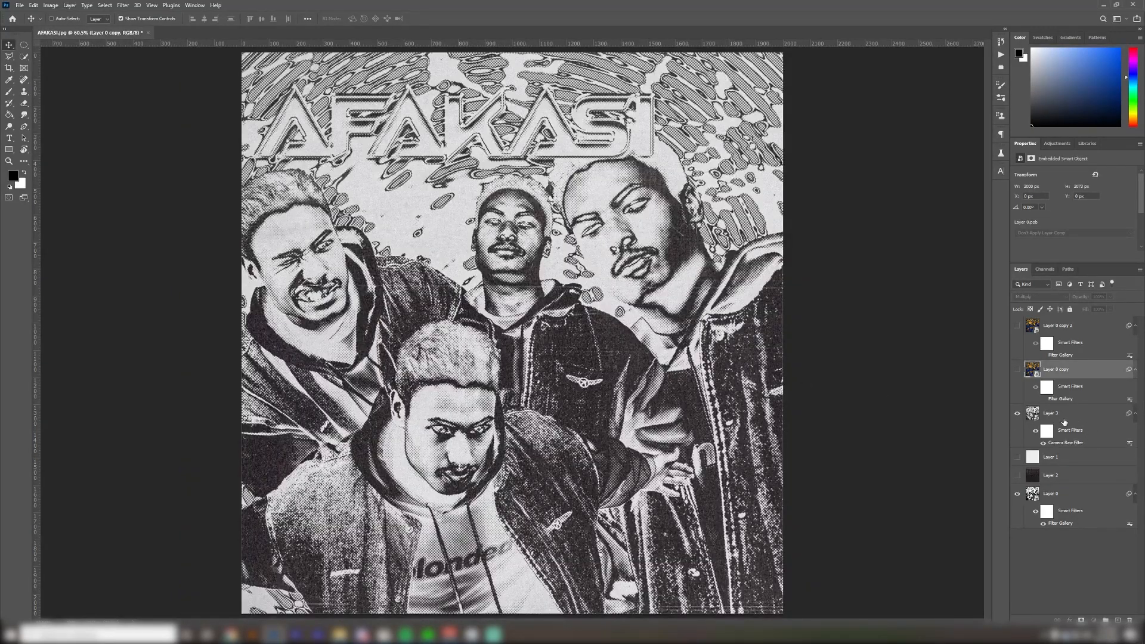
Show the coloured Layer 0 copy over the halftone image and toggle Layer 0 copy 2 to compare with the original cover
{"action": "left_click", "coordinate": [1067, 330]}
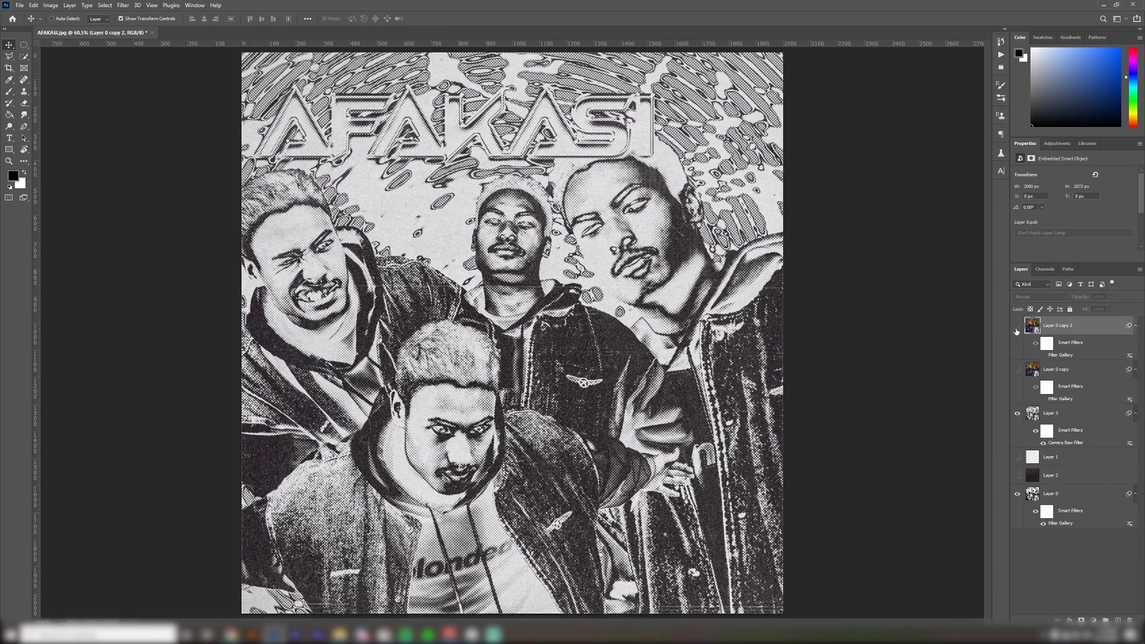
{"action": "left_click", "coordinate": [1017, 327]}
{"action": "left_click", "coordinate": [1017, 328]}
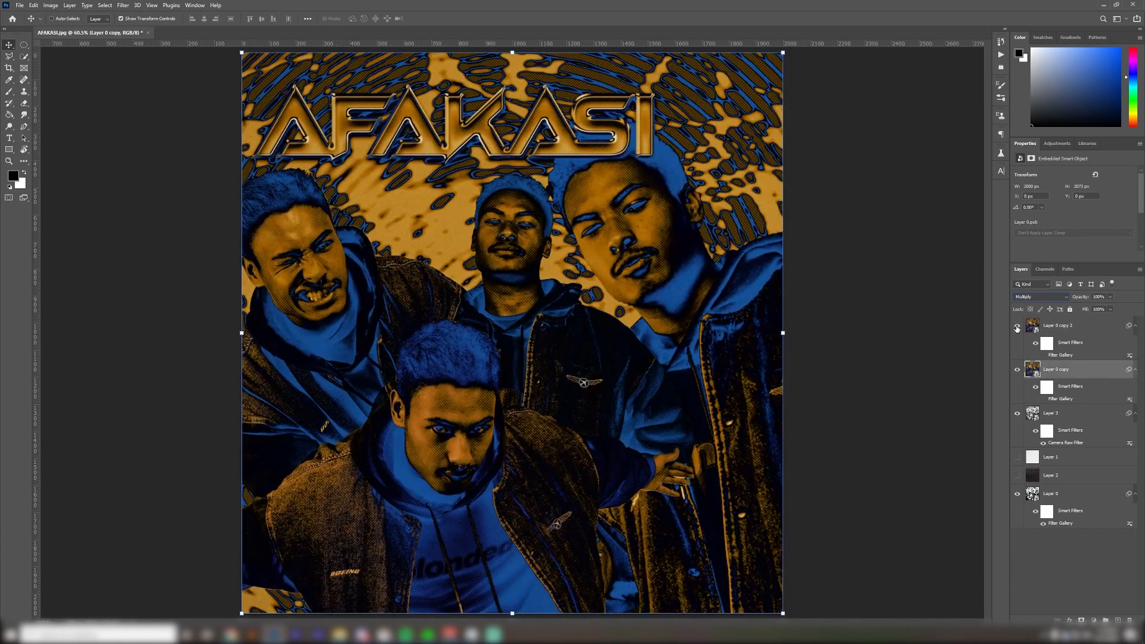
{"action": "left_click", "coordinate": [1017, 326]}
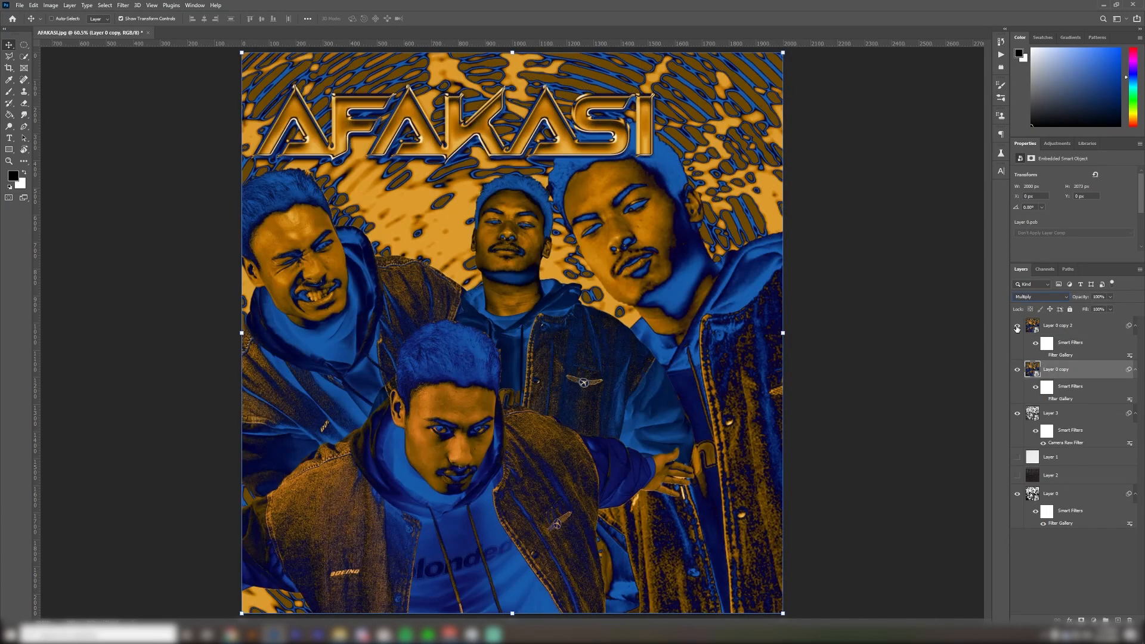
Inspect the original coloured cover at several sizes and hide Layer 0 copy 2 again
{"action": "scroll", "coordinate": [579, 262], "scroll_direction": "up", "scroll_amount": 6}
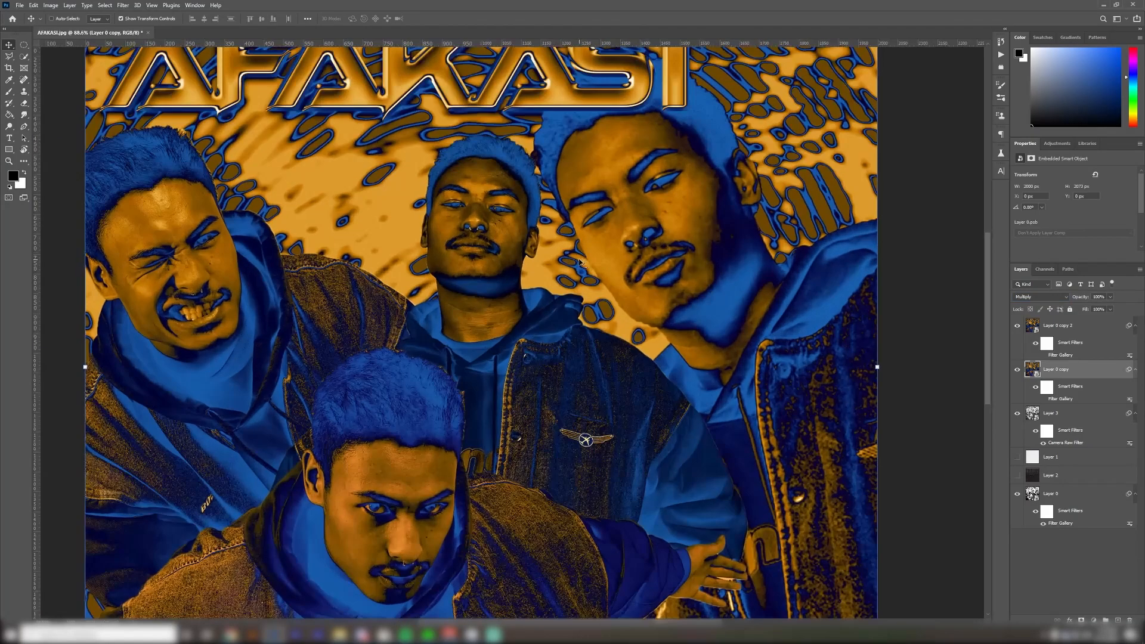
{"action": "left_click_drag", "start_coordinate": [492, 290], "coordinate": [676, 401]}
{"action": "scroll", "coordinate": [648, 342], "scroll_direction": "down", "scroll_amount": 3}
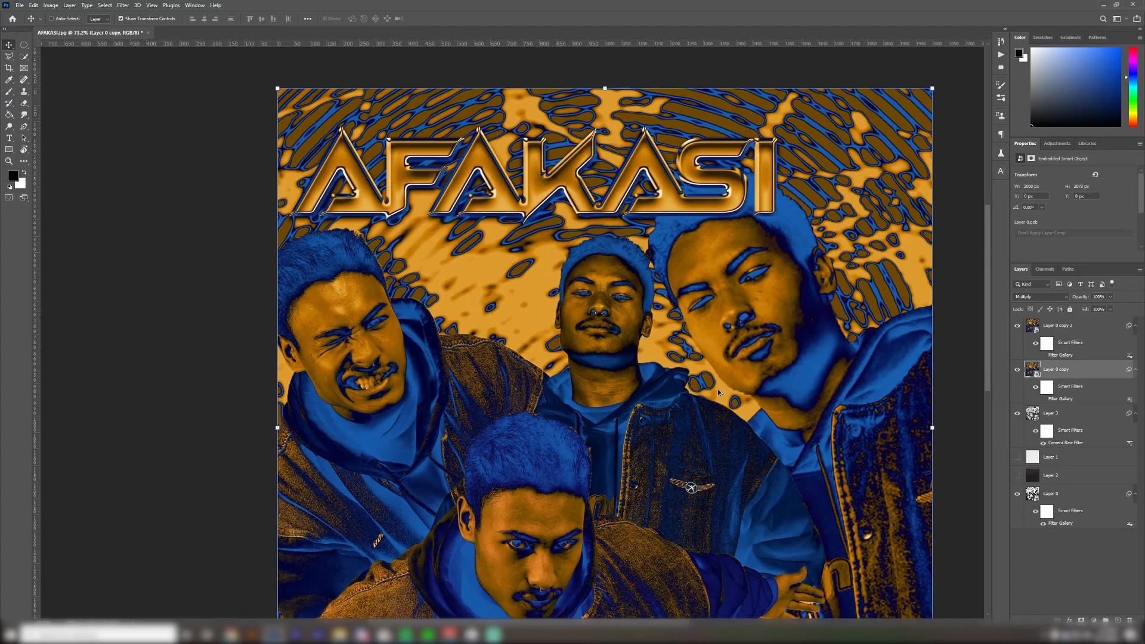
{"action": "left_click", "coordinate": [1086, 336]}
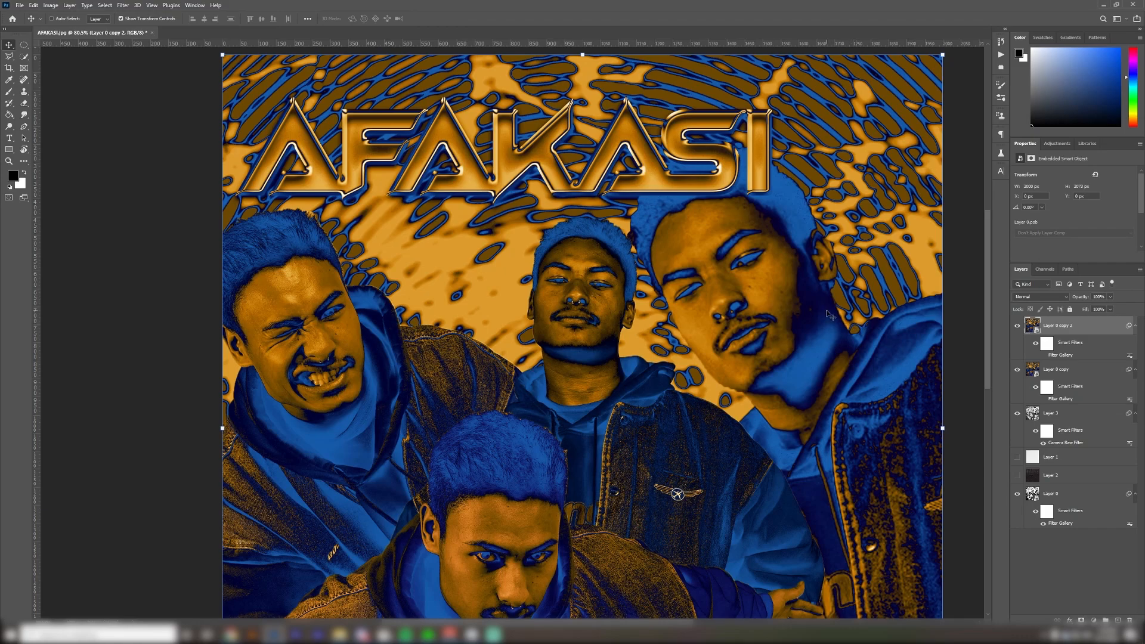
{"action": "scroll", "coordinate": [830, 314], "scroll_direction": "down", "scroll_amount": 3}
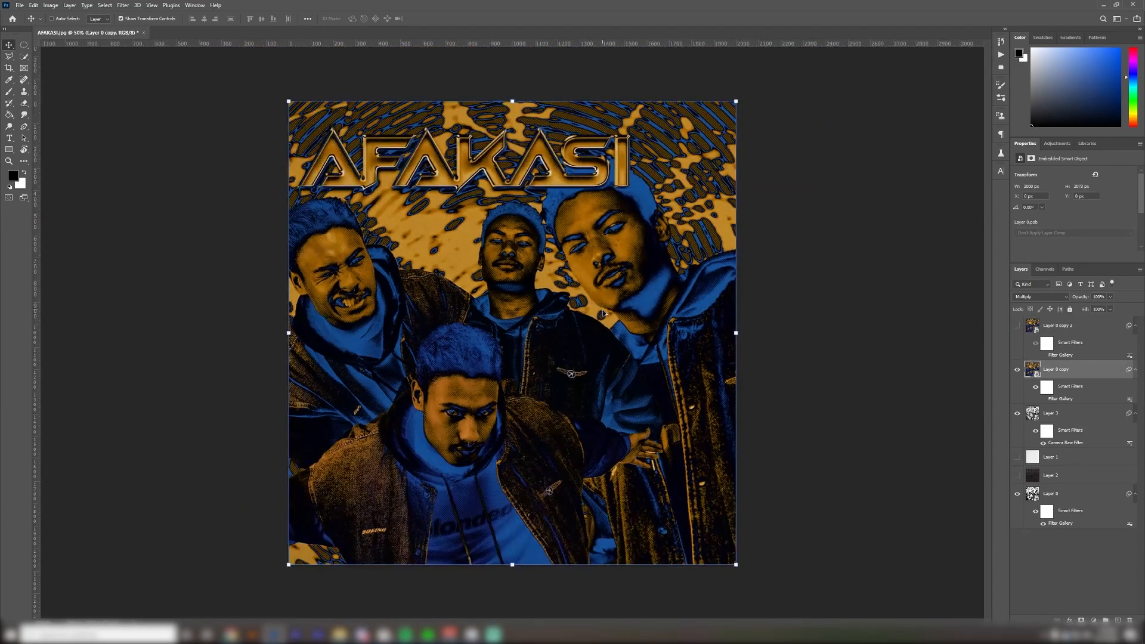
{"action": "key", "text": "ctrl+0"}
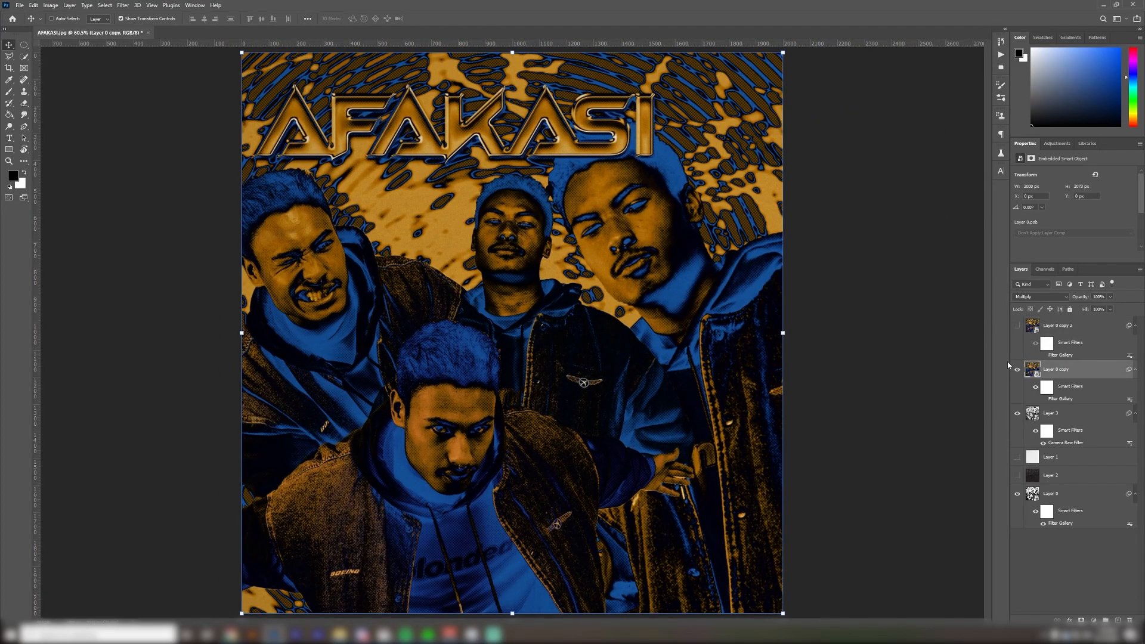
Toggle the Multiply-blended Layer 0 copy and examine how its colours affect the halftone dots on the faces and jackets
{"action": "left_click", "coordinate": [1018, 370]}
{"action": "left_click", "coordinate": [1018, 370]}
{"action": "left_click", "coordinate": [1018, 369]}
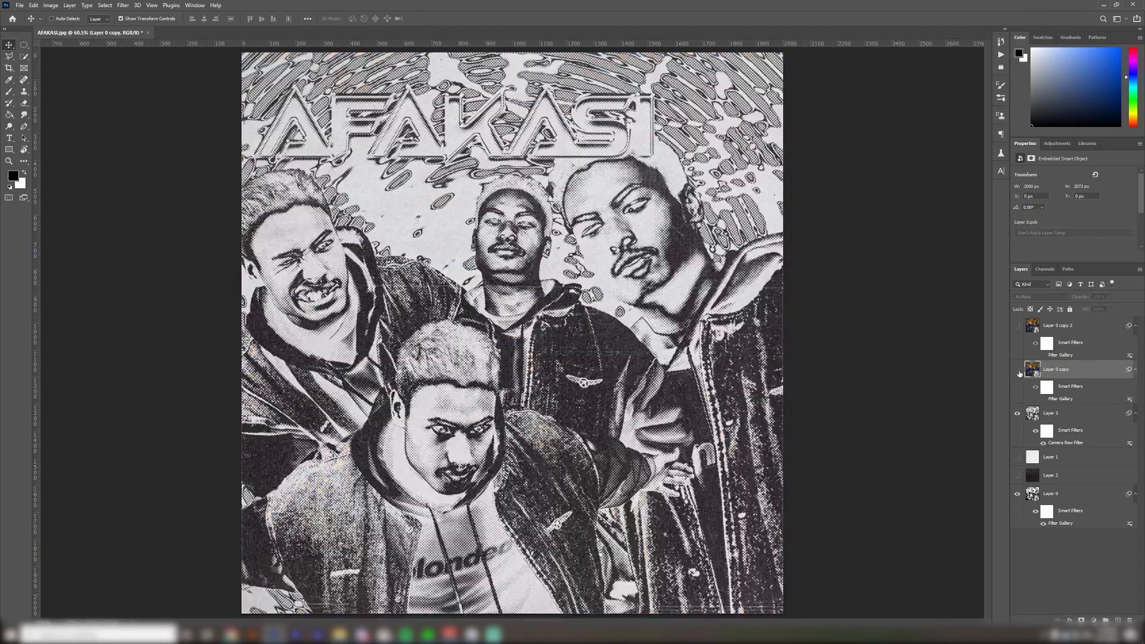
{"action": "scroll", "coordinate": [593, 364], "scroll_direction": "up", "scroll_amount": 10}
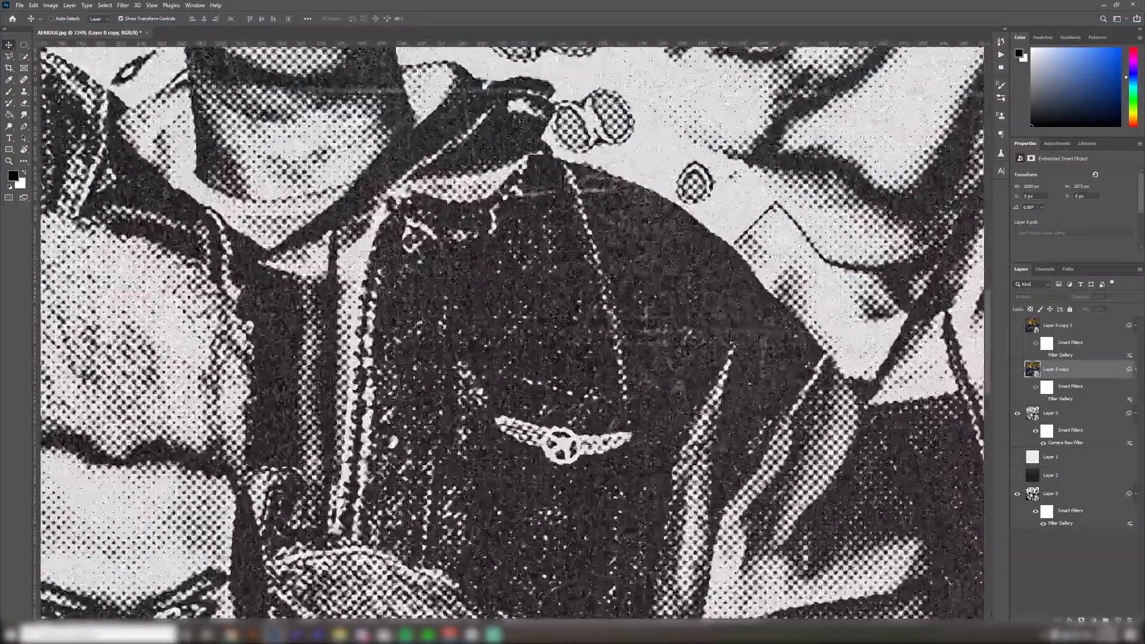
{"action": "scroll", "coordinate": [498, 407], "scroll_direction": "down", "scroll_amount": 2}
{"action": "left_click", "coordinate": [1017, 370]}
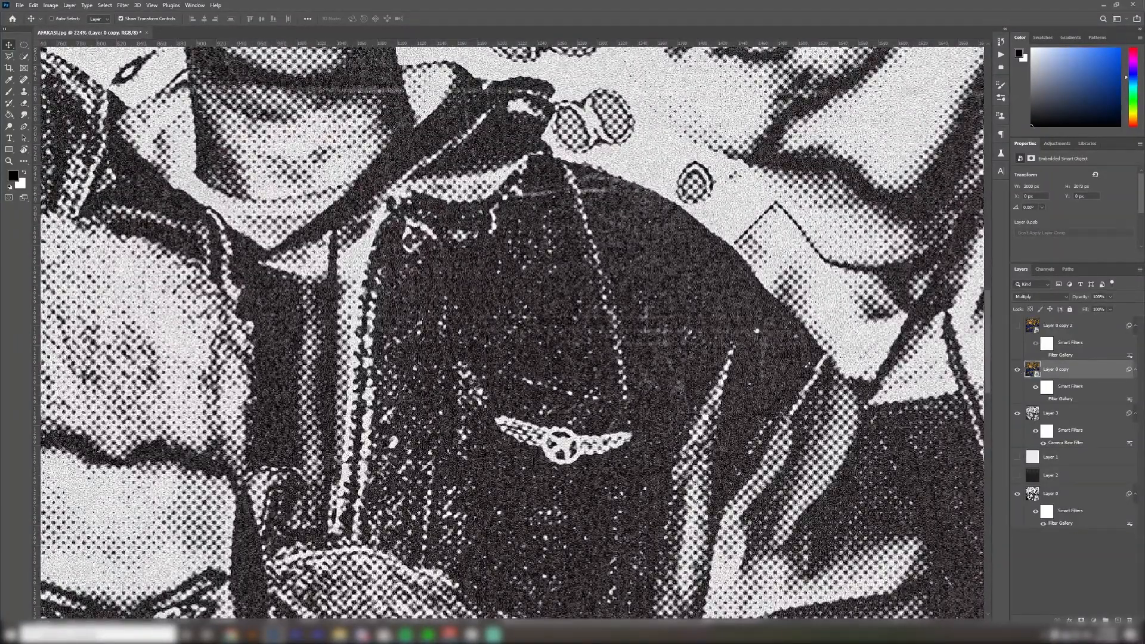
{"action": "scroll", "coordinate": [713, 323], "scroll_direction": "down", "scroll_amount": 2}
{"action": "scroll", "coordinate": [713, 323], "scroll_direction": "down", "scroll_amount": 4}
{"action": "scroll", "coordinate": [587, 365], "scroll_direction": "up", "scroll_amount": 3}
{"action": "left_click_drag", "start_coordinate": [659, 207], "coordinate": [468, 332]}
{"action": "scroll", "coordinate": [756, 305], "scroll_direction": "down", "scroll_amount": 4}
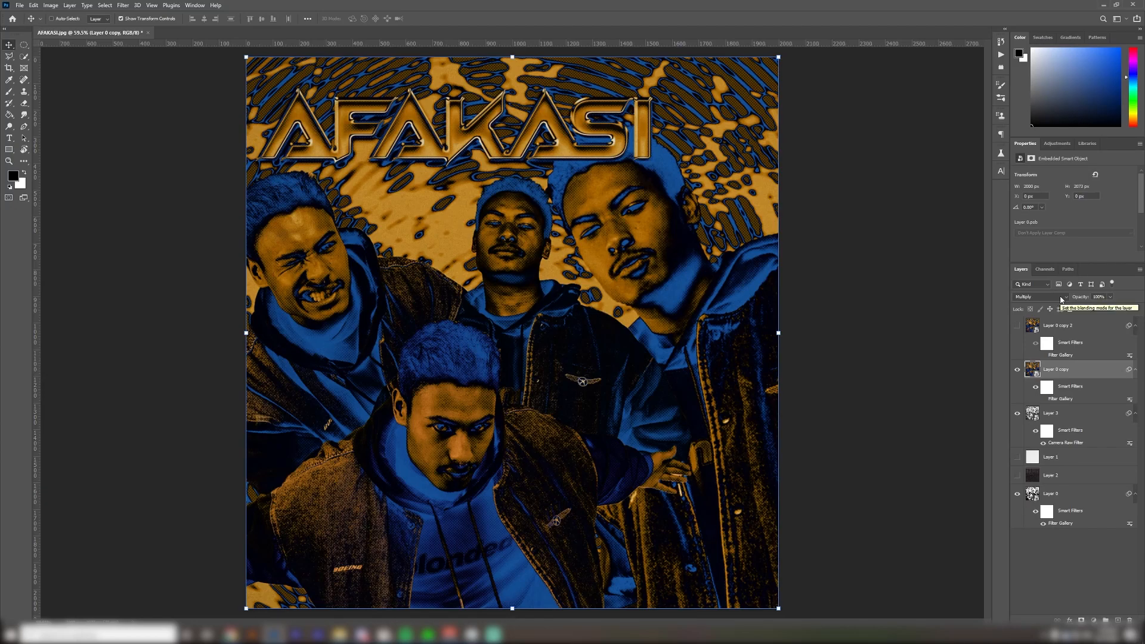
Set the blend mode of Layer 0 copy to Color over the halftone image
{"action": "left_click", "coordinate": [1062, 297]}
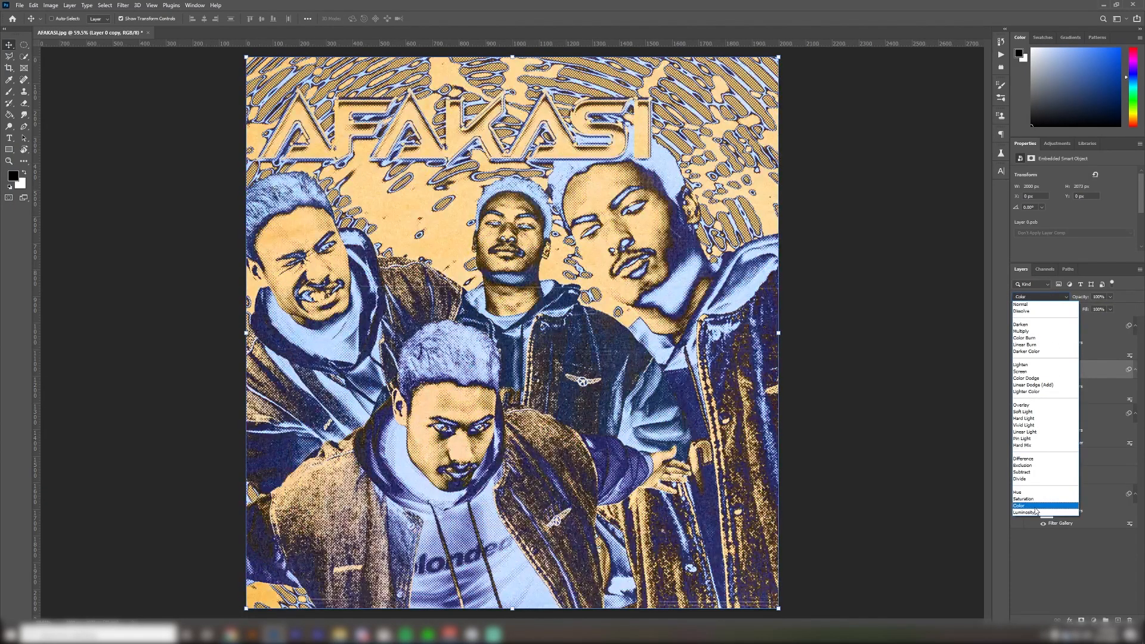
{"action": "left_click", "coordinate": [1036, 507]}
{"action": "scroll", "coordinate": [775, 323], "scroll_direction": "down", "scroll_amount": 1}
{"action": "scroll", "coordinate": [775, 323], "scroll_direction": "up", "scroll_amount": 1}
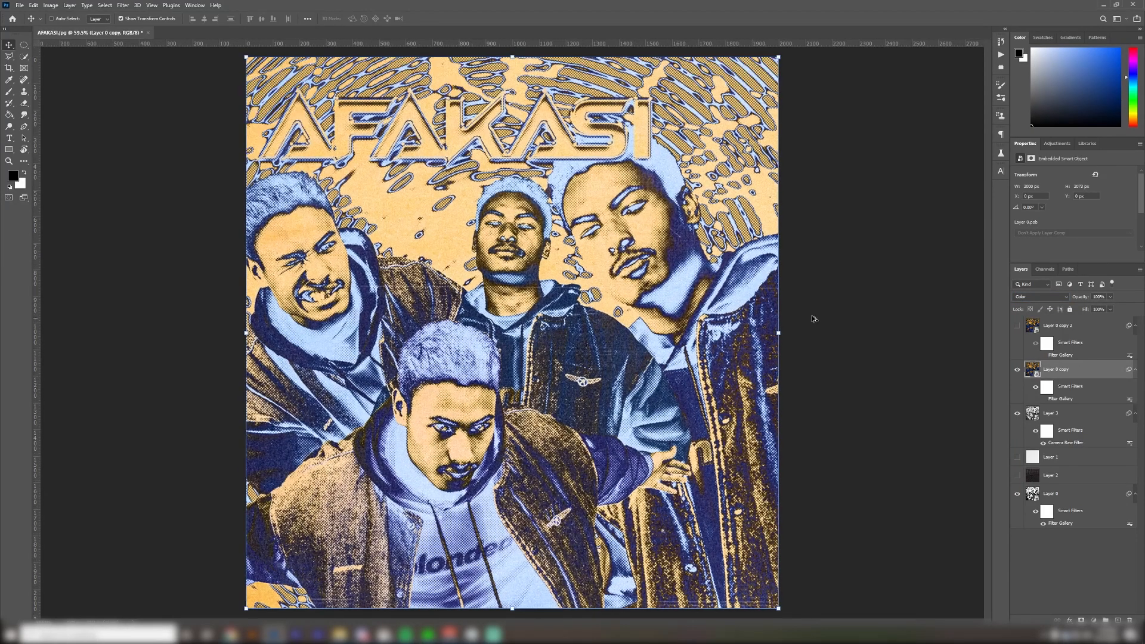
{"action": "left_click", "coordinate": [1060, 297]}
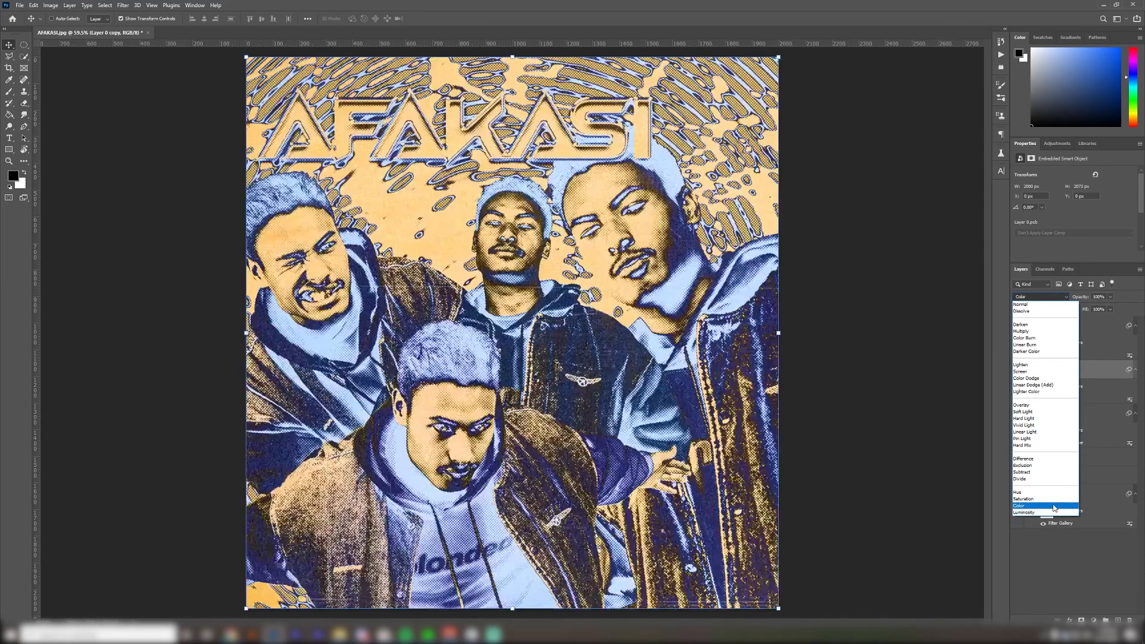
{"action": "left_click", "coordinate": [1036, 506]}
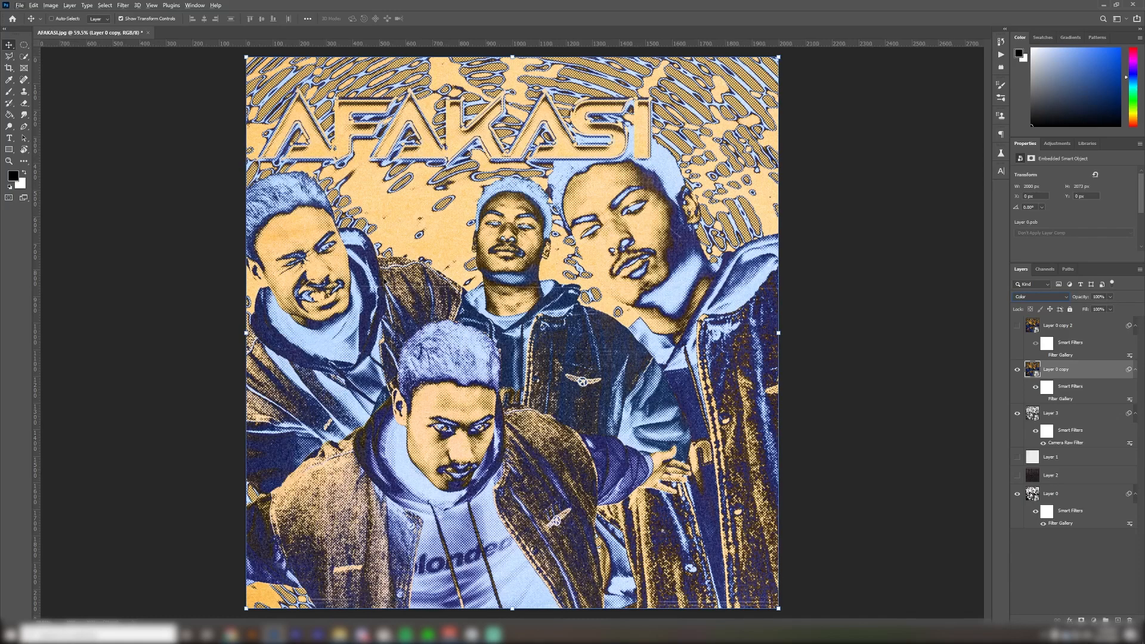
Compare the coloured halftone with the original by toggling Layer 0 copy and Layer 0 copy 2, examining the lettering and faces up close
{"action": "scroll", "coordinate": [448, 300], "scroll_direction": "up", "scroll_amount": 1}
{"action": "left_click", "coordinate": [1017, 370]}
{"action": "left_click", "coordinate": [1018, 372]}
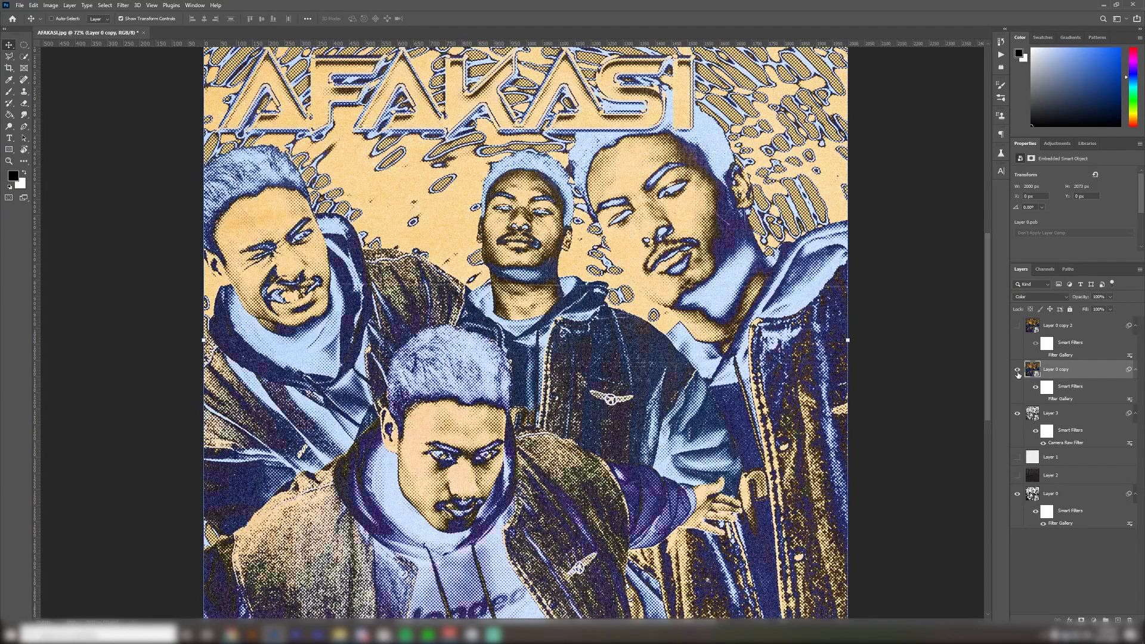
{"action": "left_click", "coordinate": [1016, 325]}
{"action": "left_click", "coordinate": [1016, 327]}
{"action": "left_click", "coordinate": [1016, 326]}
{"action": "left_click", "coordinate": [1016, 327]}
{"action": "scroll", "coordinate": [295, 96], "scroll_direction": "up", "scroll_amount": 4}
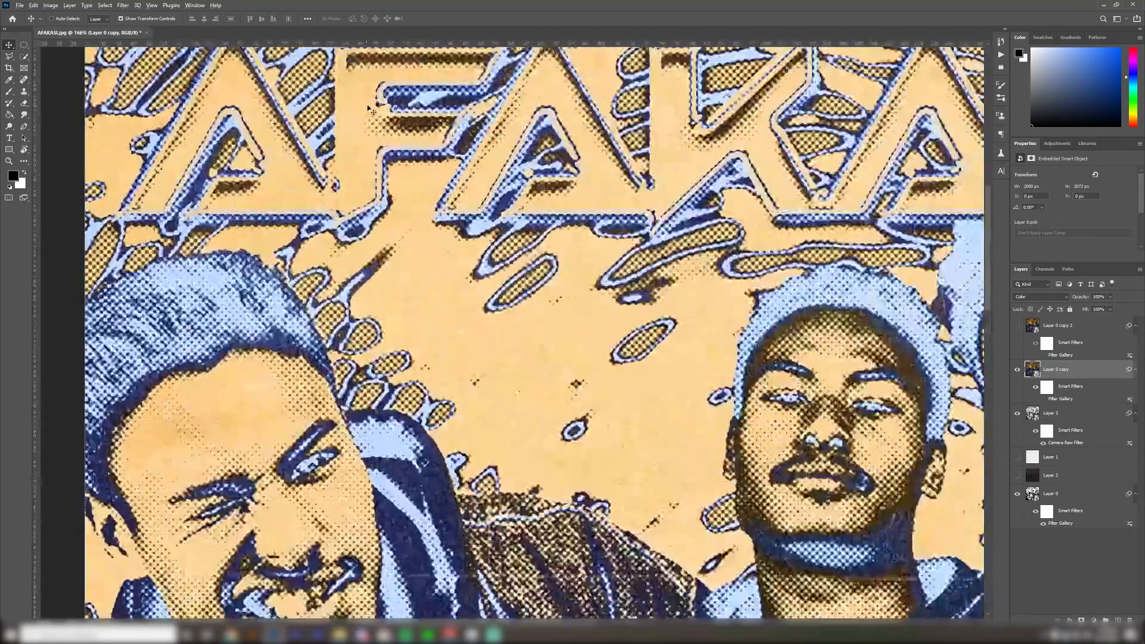
{"action": "scroll", "coordinate": [381, 185], "scroll_direction": "down", "scroll_amount": 4}
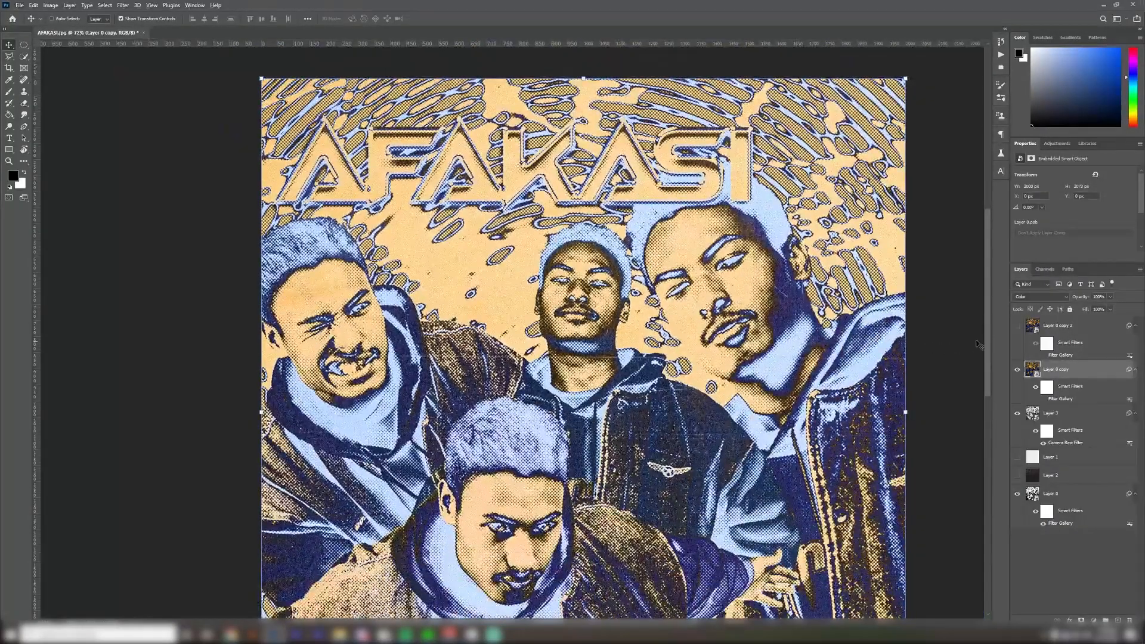
{"action": "left_click", "coordinate": [1018, 326]}
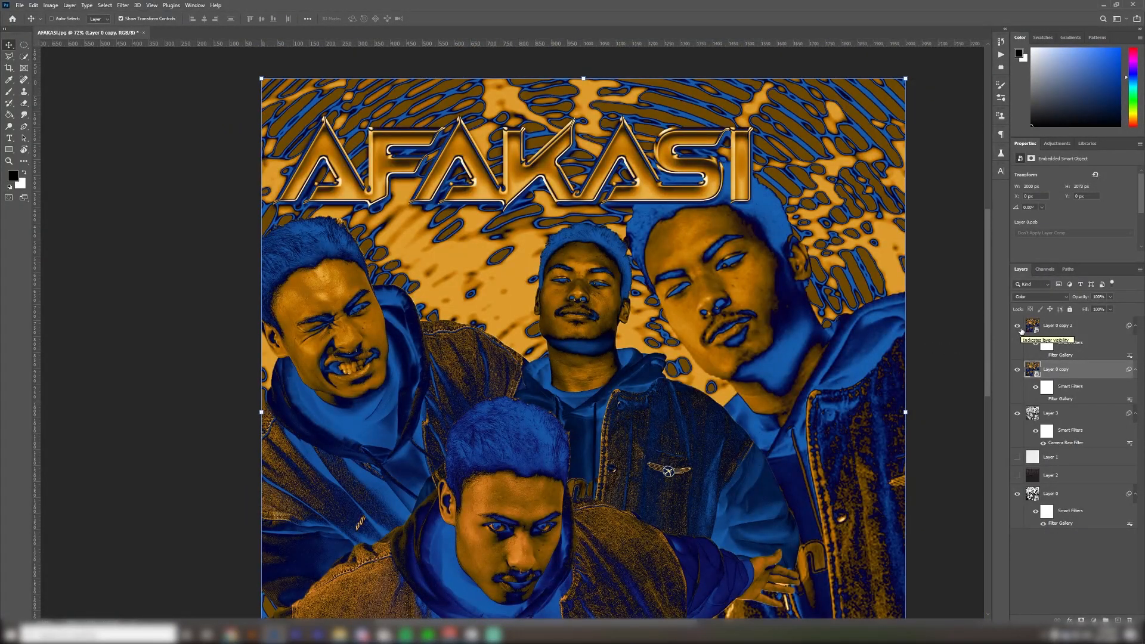
{"action": "left_click", "coordinate": [1018, 326]}
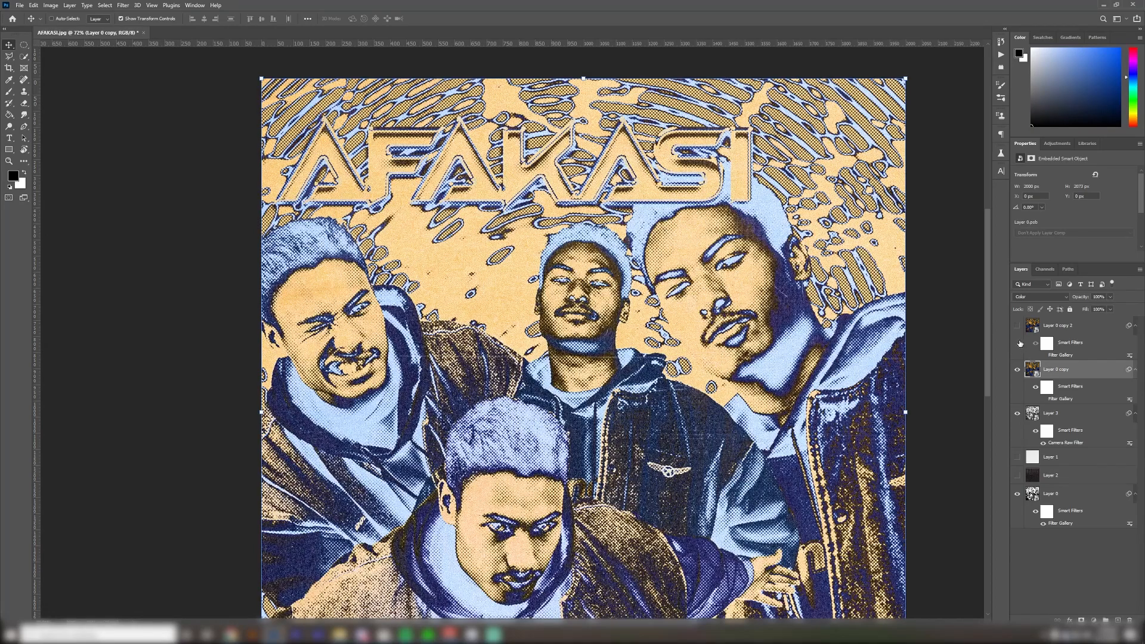
{"action": "left_click", "coordinate": [1018, 326]}
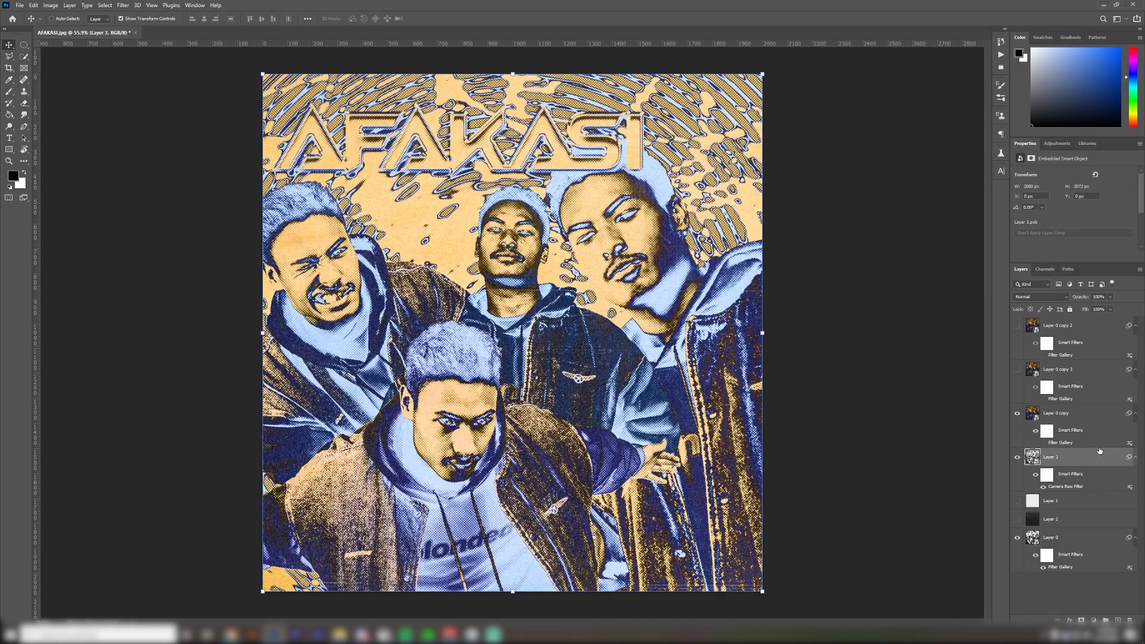
Delete the hidden Layer 0 copy 3 above the Color-blended Layer 0 copy
{"action": "left_click", "coordinate": [1106, 436]}
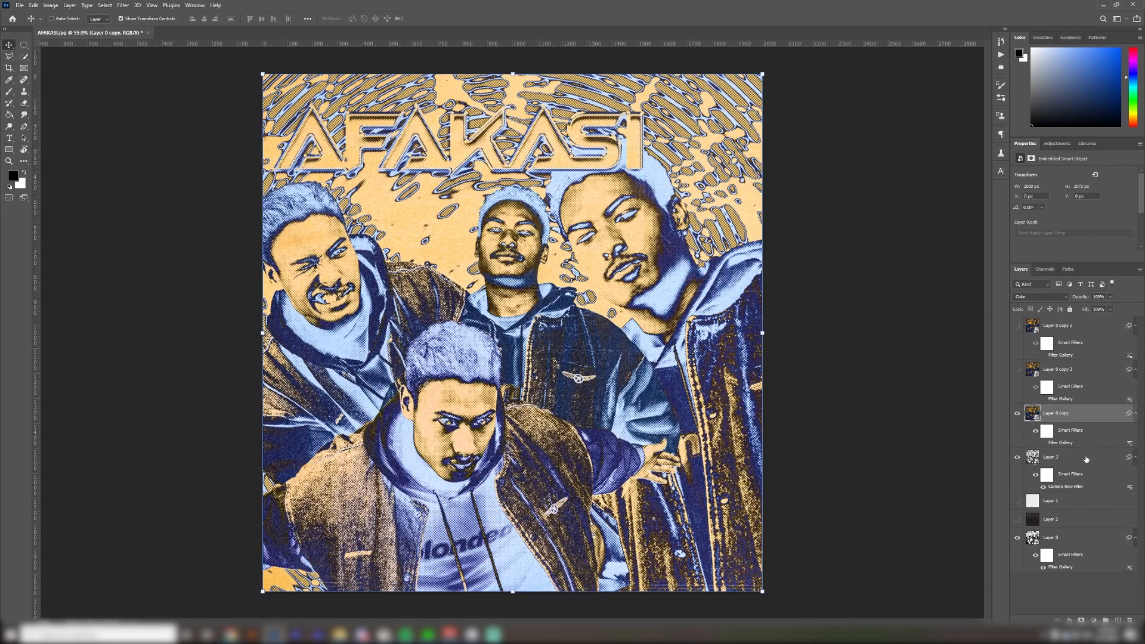
{"action": "left_click", "coordinate": [1079, 371]}
{"action": "left_click", "coordinate": [1130, 621]}
{"action": "key", "text": "Return"}
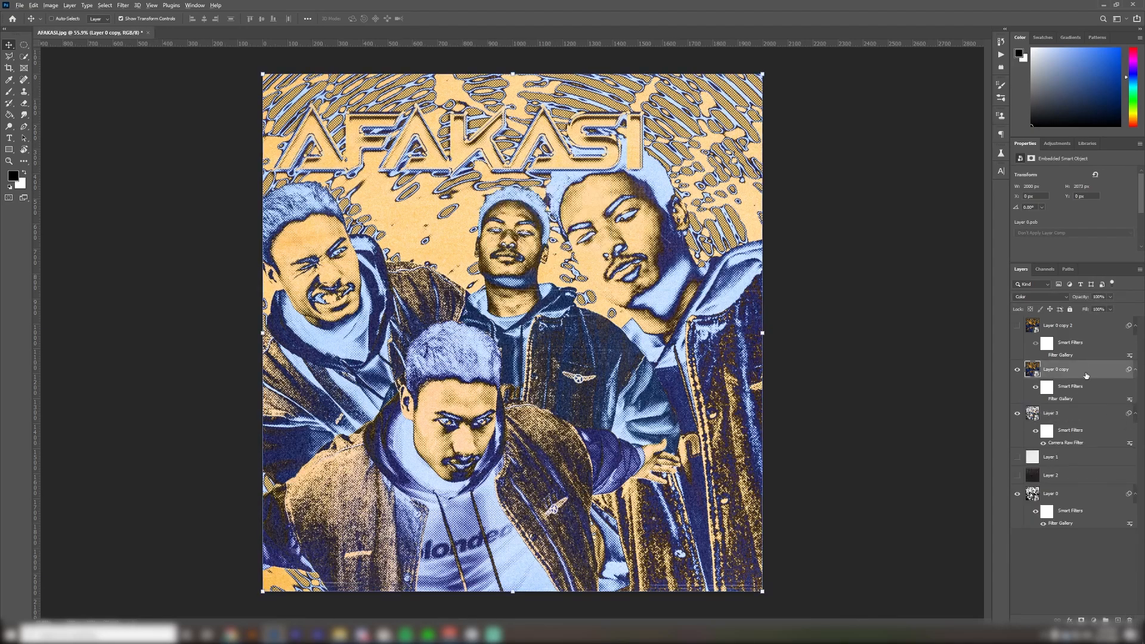
Duplicate Layer 0 copy, set the duplicate's blend mode to Vivid Light and reduce its fill to 29%
{"action": "key", "text": "ctrl+z"}
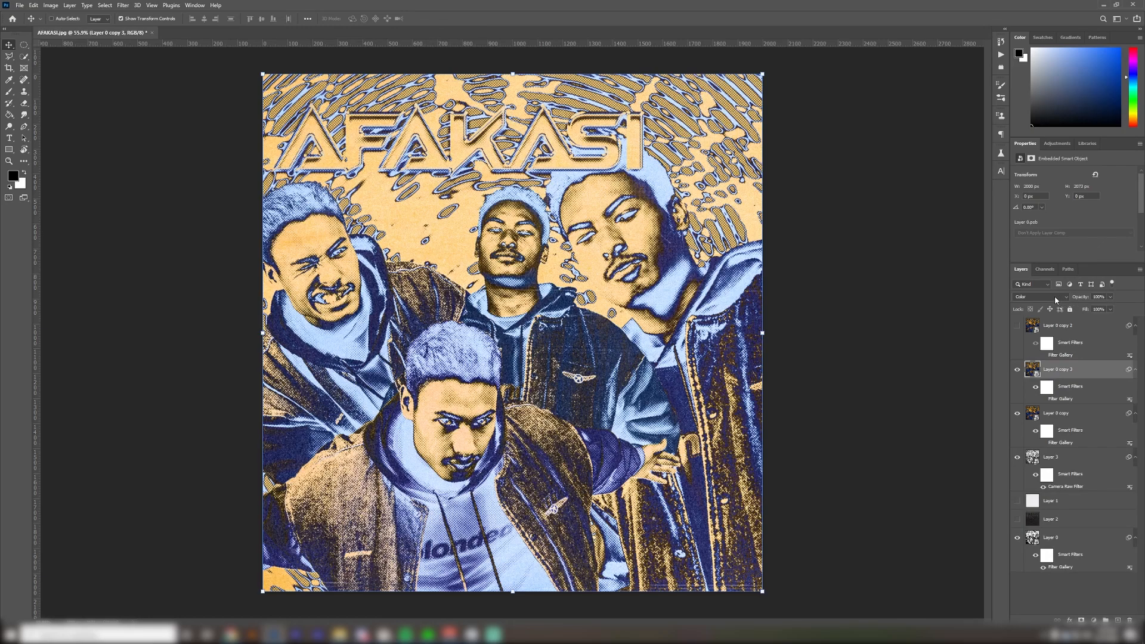
{"action": "left_click", "coordinate": [1055, 295]}
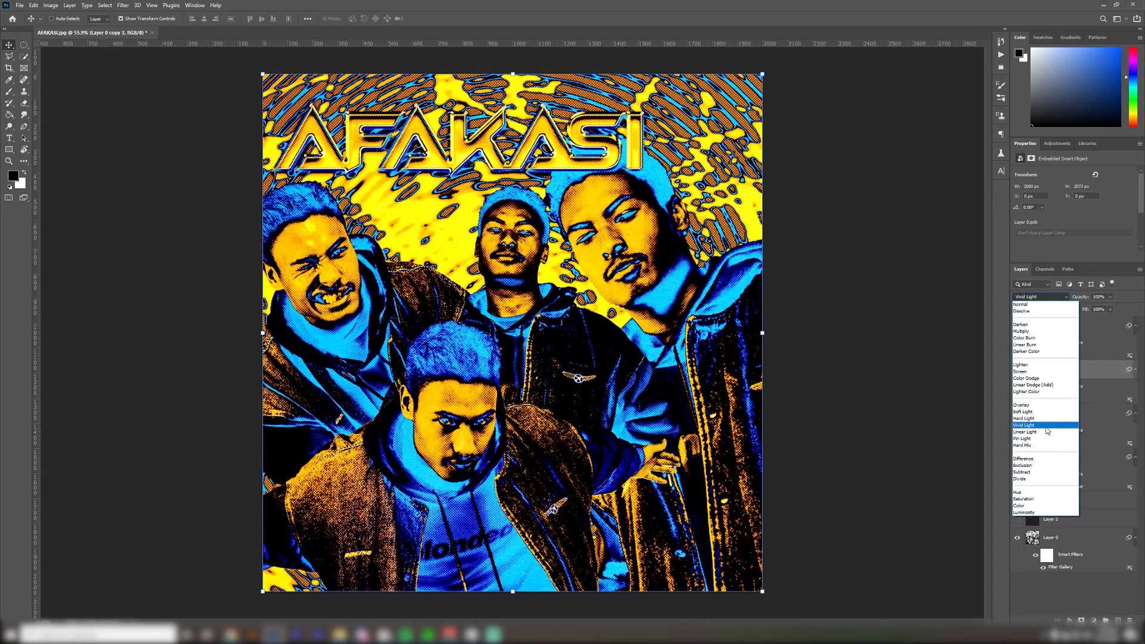
{"action": "left_click", "coordinate": [1047, 427]}
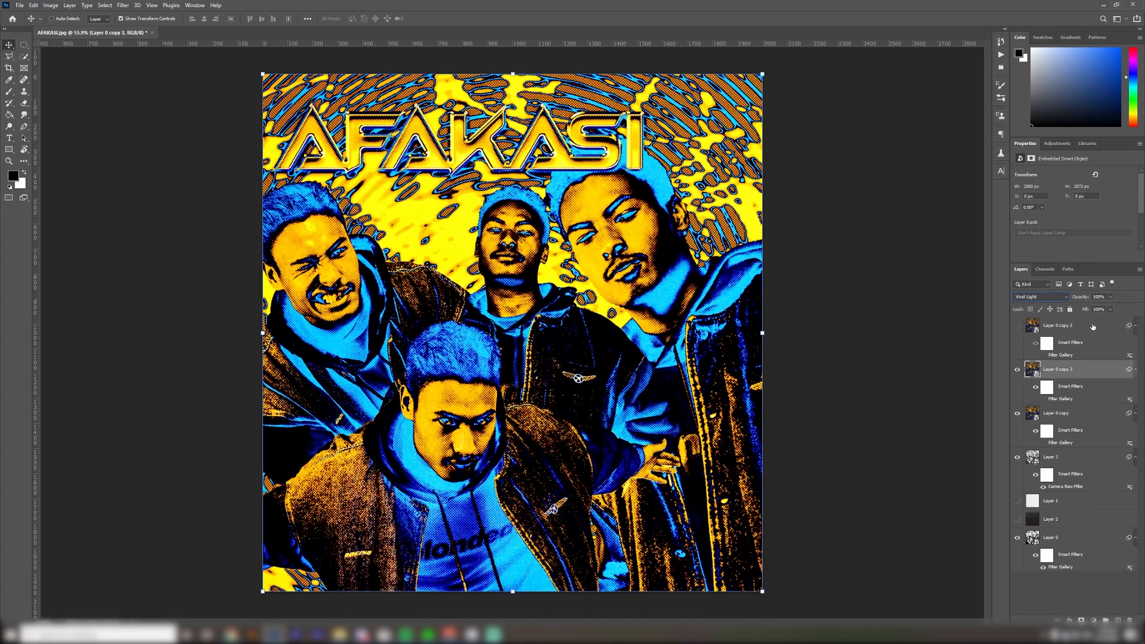
{"action": "left_click", "coordinate": [1112, 310]}
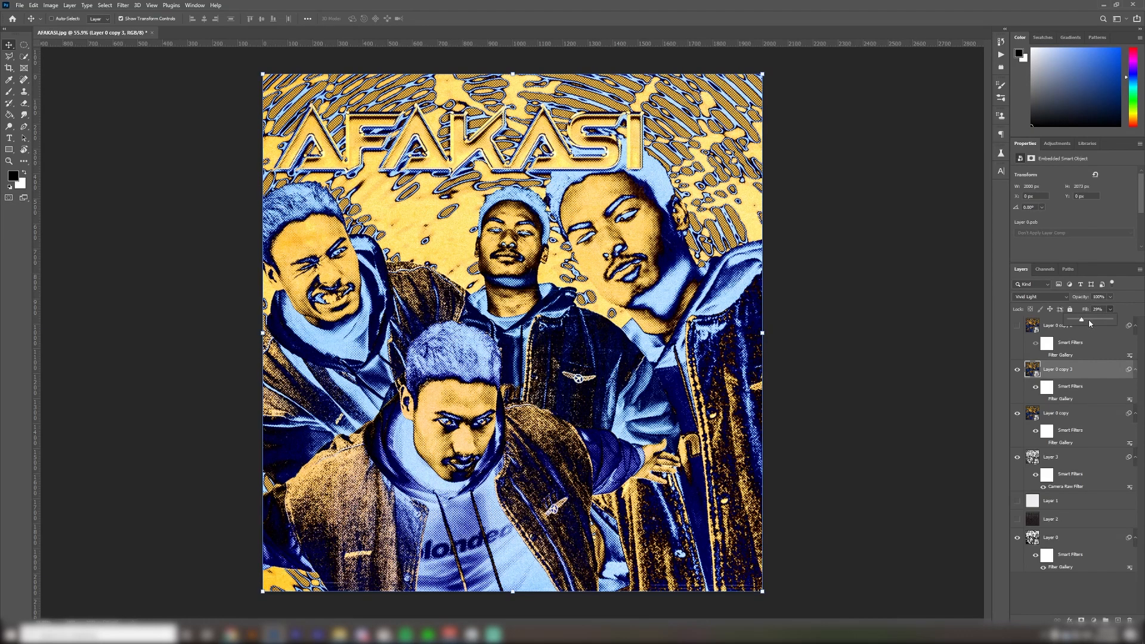
Compare the image without and with the Vivid Light duplicate, and add a white layer mask to that layer
{"action": "left_click", "coordinate": [1017, 370]}
{"action": "left_click", "coordinate": [1018, 369]}
{"action": "left_click", "coordinate": [1081, 621]}
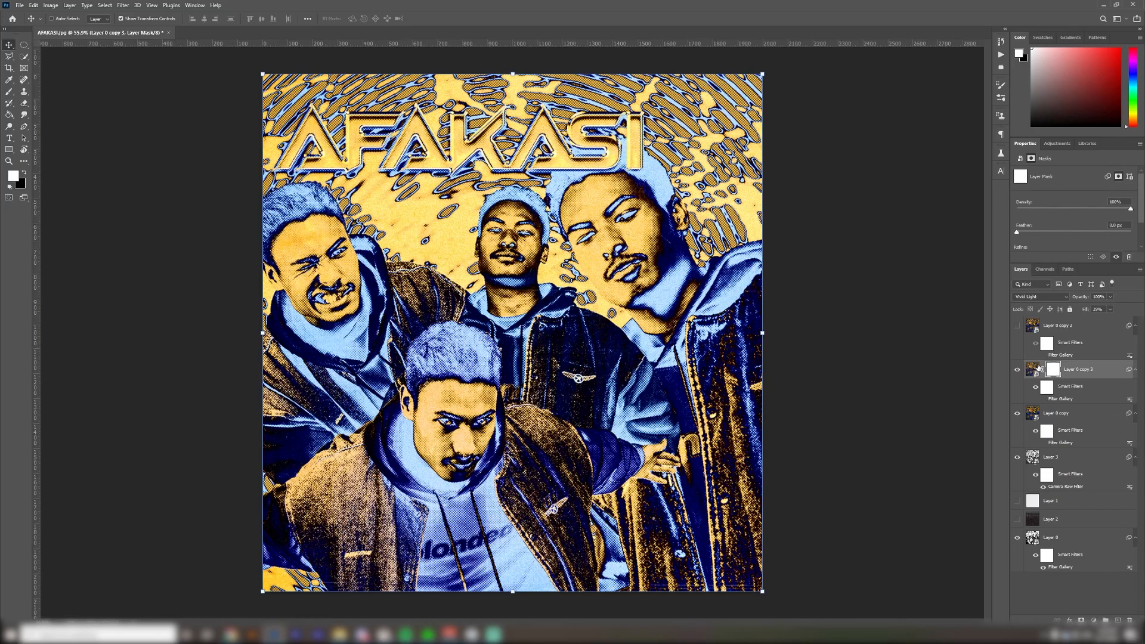
Paint black over the faces, jackets and background on Layer 0 copy 3's mask, leaving the Vivid Light effect on the AFAKASI lettering
{"action": "key", "text": "b"}
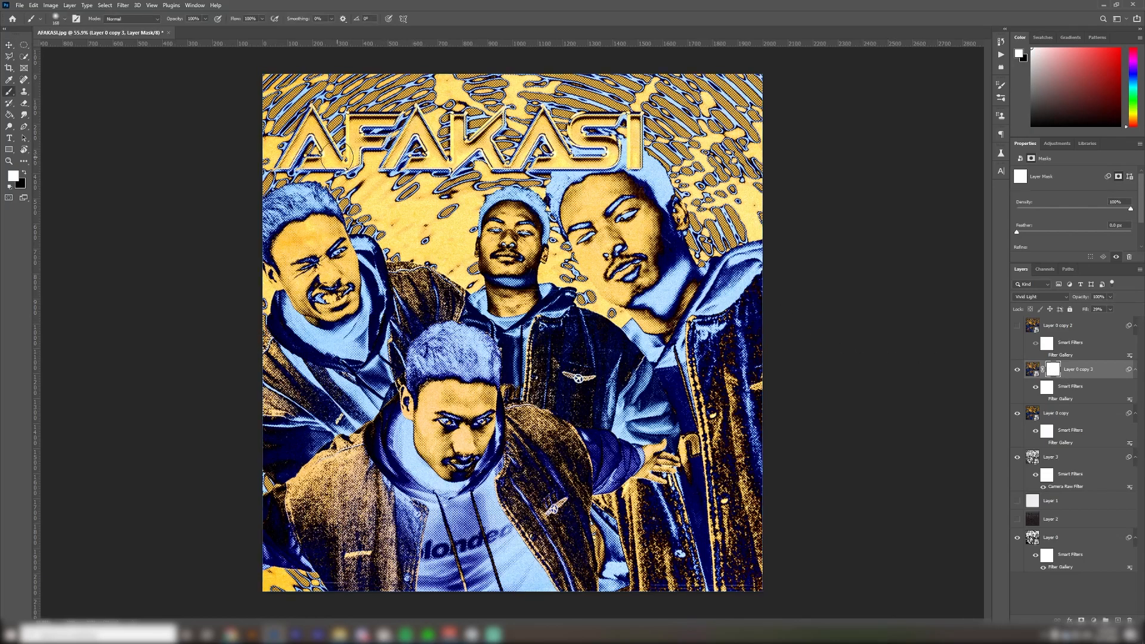
{"action": "left_click", "coordinate": [26, 175]}
{"action": "left_click", "coordinate": [25, 174]}
{"action": "left_click", "coordinate": [25, 173]}
{"action": "left_click", "coordinate": [1018, 370]}
{"action": "left_click", "coordinate": [1017, 369]}
{"action": "key", "text": "v"}
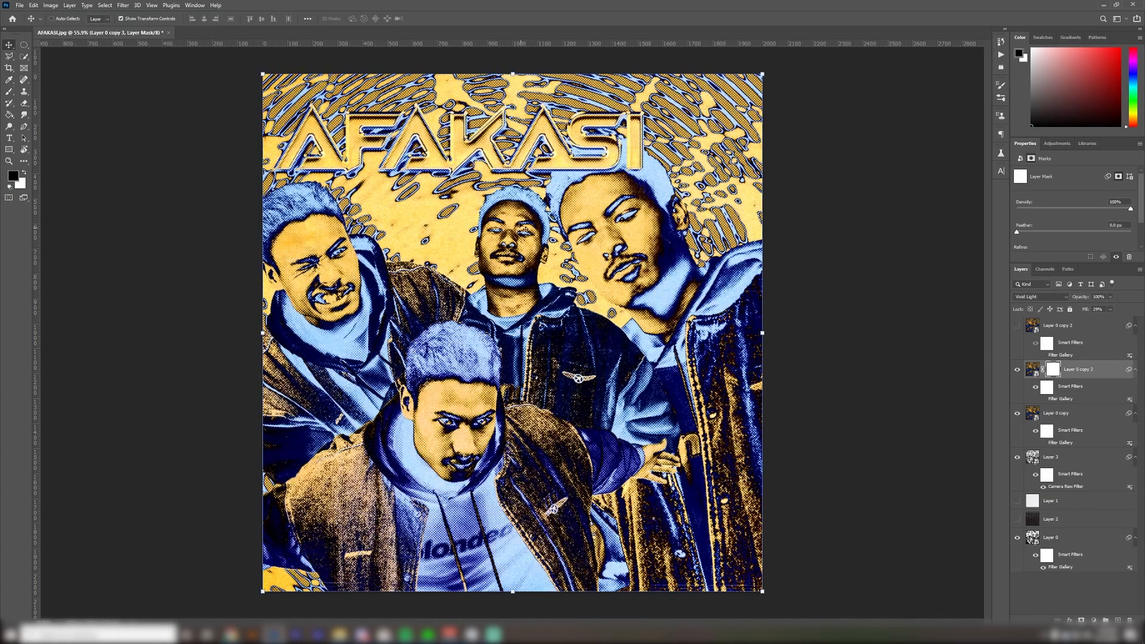
{"action": "key", "text": "b"}
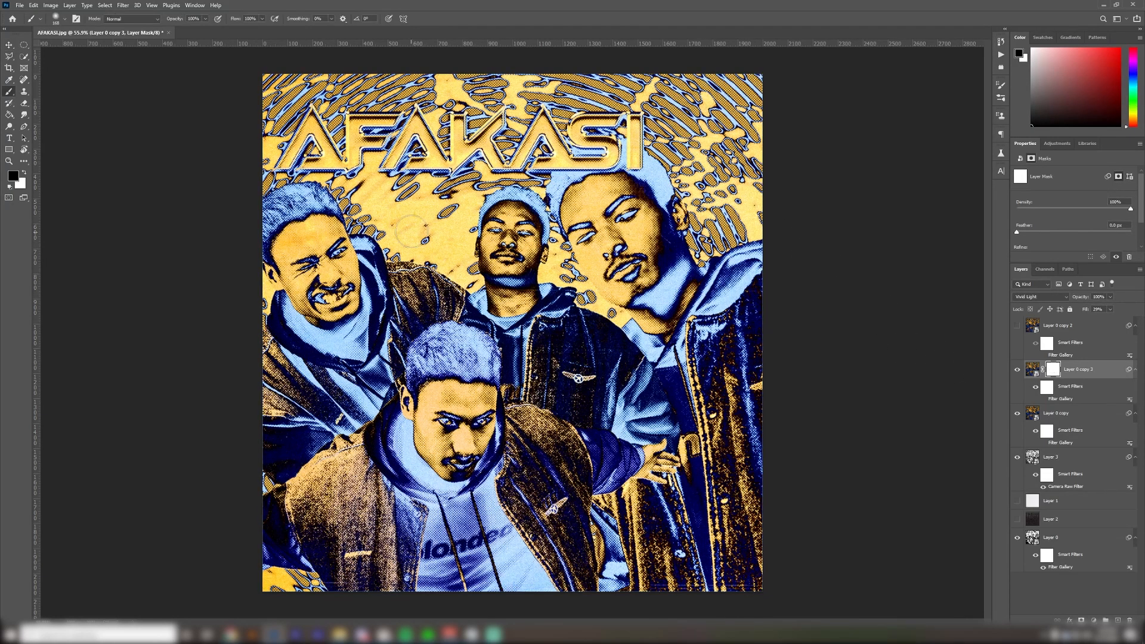
{"action": "mouse_move", "coordinate": [443, 208]}
{"action": "left_mouse_down"}
{"action": "mouse_move", "coordinate": [591, 205]}
{"action": "mouse_move", "coordinate": [537, 281]}
{"action": "left_mouse_up"}
{"action": "right_click", "coordinate": [562, 311]}
{"action": "left_click_drag", "start_coordinate": [648, 333], "coordinate": [657, 335]}
{"action": "mouse_move", "coordinate": [225, 368]}
{"action": "left_mouse_down"}
{"action": "mouse_move", "coordinate": [644, 322]}
{"action": "mouse_move", "coordinate": [586, 500]}
{"action": "mouse_move", "coordinate": [680, 439]}
{"action": "left_mouse_up"}
{"action": "mouse_move", "coordinate": [728, 506]}
{"action": "left_mouse_down"}
{"action": "mouse_move", "coordinate": [734, 584]}
{"action": "mouse_move", "coordinate": [890, 587]}
{"action": "mouse_move", "coordinate": [1078, 488]}
{"action": "mouse_move", "coordinate": [822, 385]}
{"action": "mouse_move", "coordinate": [792, 271]}
{"action": "mouse_move", "coordinate": [737, 335]}
{"action": "mouse_move", "coordinate": [754, 255]}
{"action": "mouse_move", "coordinate": [102, 266]}
{"action": "left_mouse_up"}
Clean up the mask around the edges of the AFAKASI letters by painting black with a smaller brush
{"action": "scroll", "coordinate": [362, 187], "scroll_direction": "up", "scroll_amount": 10}
{"action": "right_click", "coordinate": [514, 263]}
{"action": "left_click_drag", "start_coordinate": [590, 287], "coordinate": [558, 286]}
{"action": "key", "text": "Return"}
{"action": "mouse_move", "coordinate": [391, 112]}
{"action": "left_mouse_down"}
{"action": "mouse_move", "coordinate": [408, 96]}
{"action": "mouse_move", "coordinate": [413, 105]}
{"action": "mouse_move", "coordinate": [345, 363]}
{"action": "left_mouse_up"}
{"action": "mouse_move", "coordinate": [514, 225]}
{"action": "left_mouse_down"}
{"action": "mouse_move", "coordinate": [482, 177]}
{"action": "mouse_move", "coordinate": [501, 208]}
{"action": "mouse_move", "coordinate": [516, 154]}
{"action": "mouse_move", "coordinate": [517, 230]}
{"action": "mouse_move", "coordinate": [520, 187]}
{"action": "left_mouse_up"}
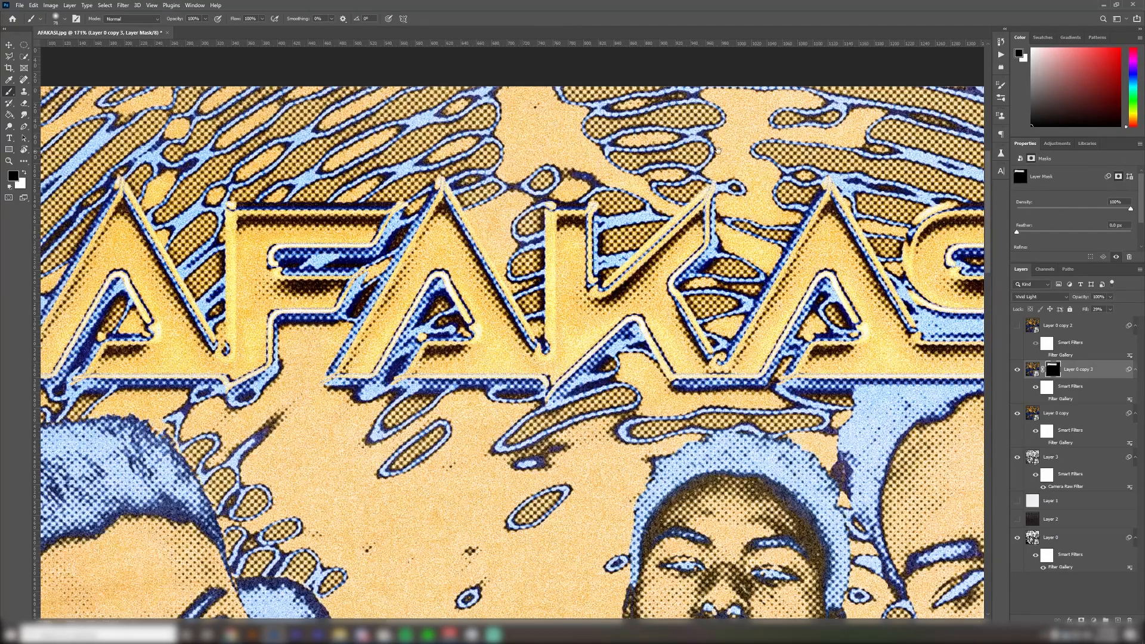
{"action": "left_click_drag", "start_coordinate": [741, 249], "coordinate": [553, 279]}
{"action": "left_click_drag", "start_coordinate": [598, 241], "coordinate": [527, 357]}
{"action": "left_click_drag", "start_coordinate": [664, 224], "coordinate": [576, 225]}
{"action": "key", "text": "ctrl+0"}
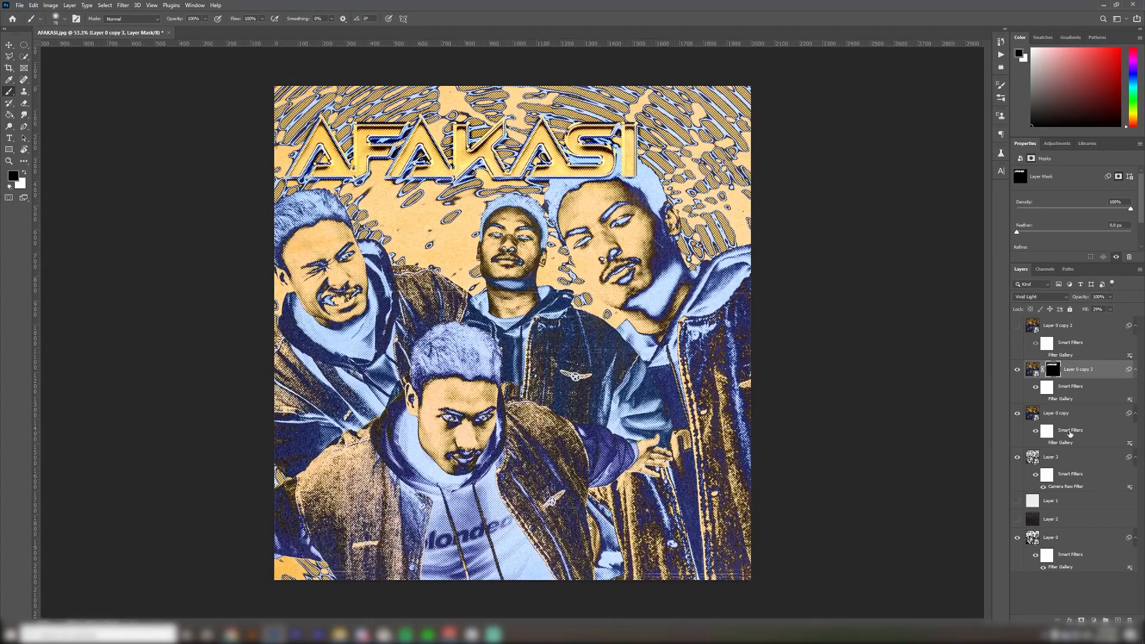
Compare the lettering without and with Layer 0 copy 3, and raise that layer's fill for a stronger lettering colour
{"action": "left_click", "coordinate": [1018, 370]}
{"action": "left_click", "coordinate": [1019, 371]}
{"action": "left_click", "coordinate": [1118, 375]}
{"action": "left_click", "coordinate": [1110, 310]}
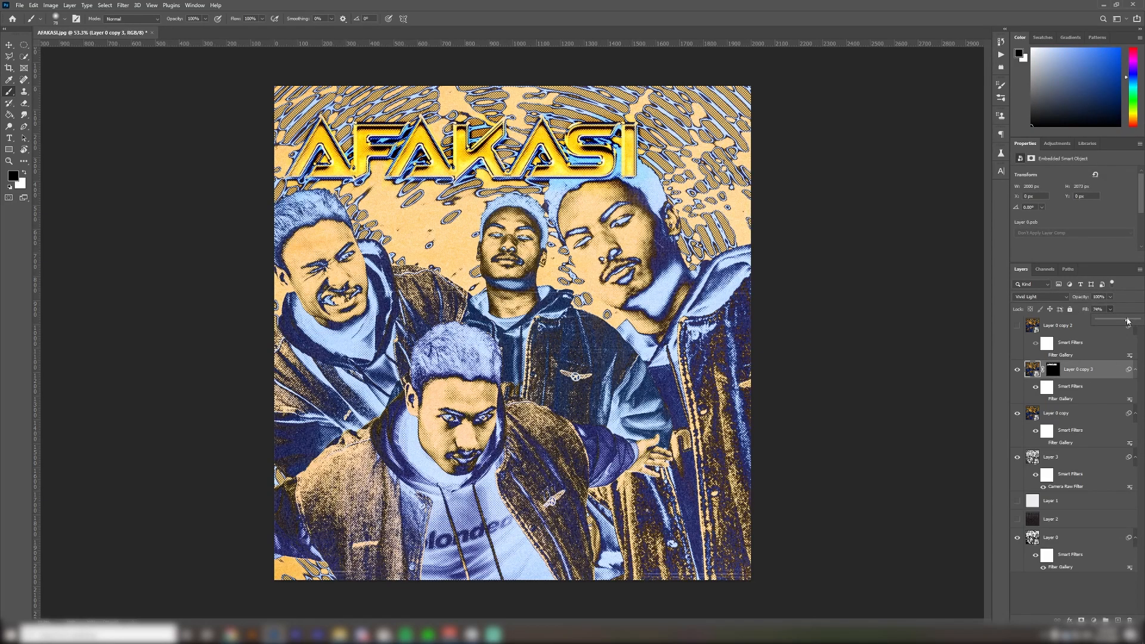
{"action": "left_click_drag", "start_coordinate": [1136, 322], "coordinate": [1123, 321]}
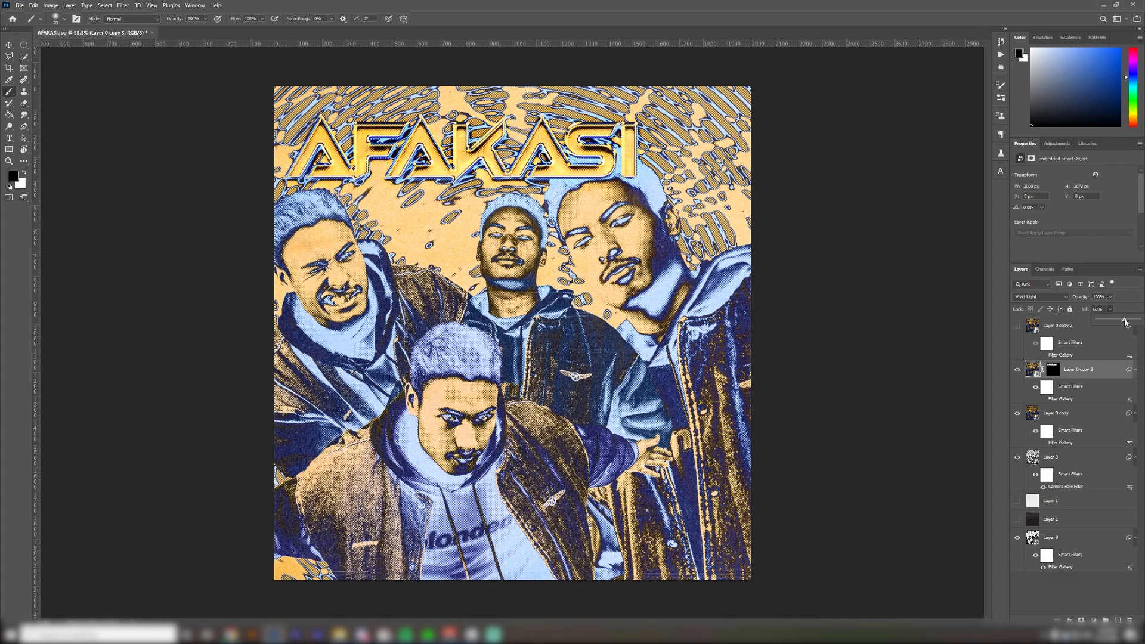
Paint black on Layer 0 copy 3's mask in the openings and gaps of the K, A, S and I letters
{"action": "left_click", "coordinate": [1070, 376]}
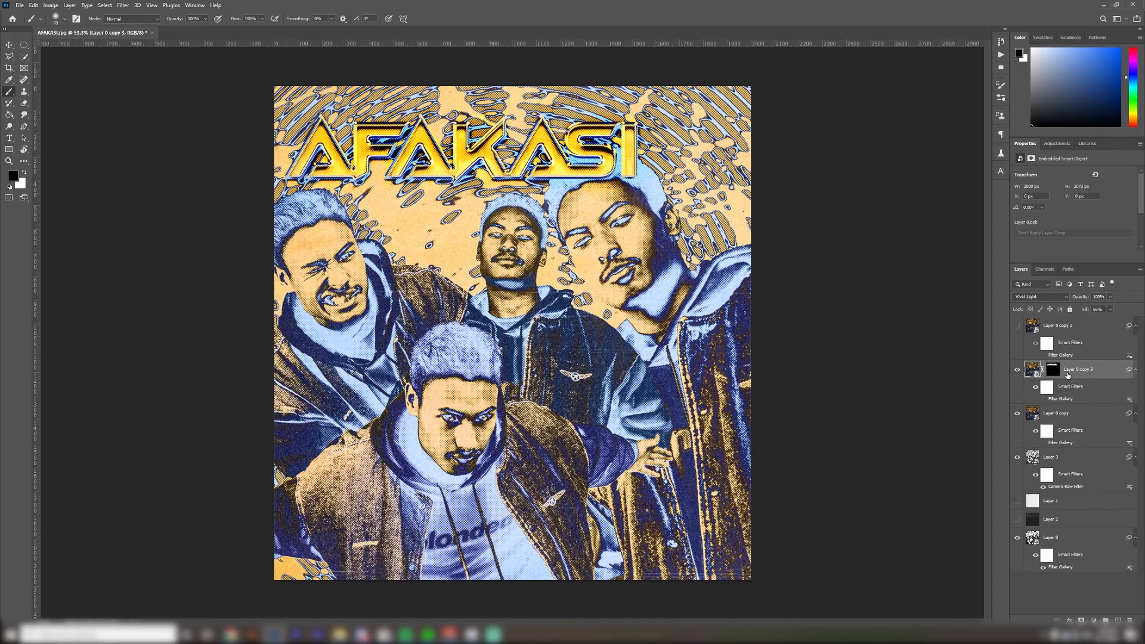
{"action": "left_click", "coordinate": [1052, 370]}
{"action": "scroll", "coordinate": [439, 114], "scroll_direction": "up", "scroll_amount": 5}
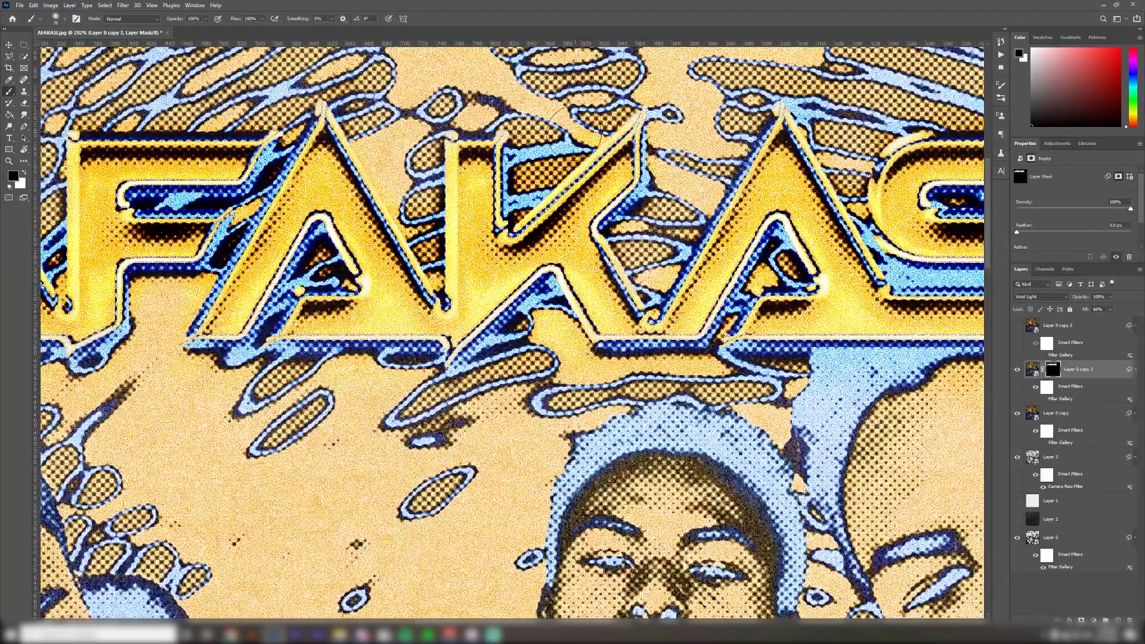
{"action": "left_click", "coordinate": [540, 169]}
{"action": "left_click", "coordinate": [780, 268]}
{"action": "left_click_drag", "start_coordinate": [844, 168], "coordinate": [442, 316]}
{"action": "left_click_drag", "start_coordinate": [536, 258], "coordinate": [673, 258]}
{"action": "left_click", "coordinate": [660, 349]}
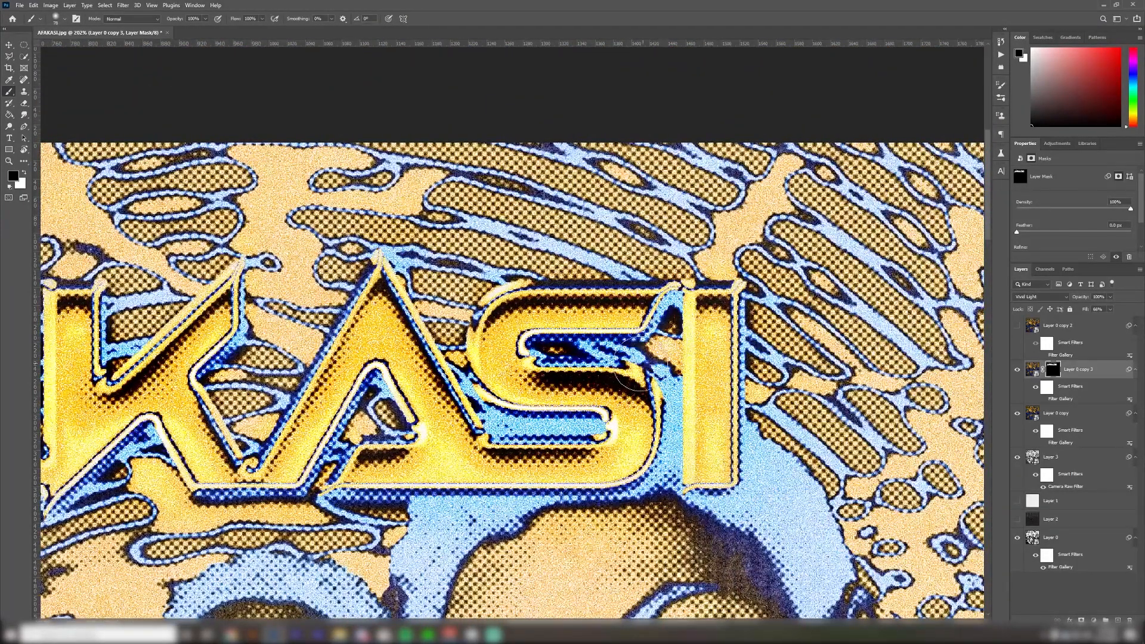
{"action": "left_click", "coordinate": [562, 355]}
{"action": "left_click_drag", "start_coordinate": [563, 354], "coordinate": [931, 304]}
{"action": "left_click_drag", "start_coordinate": [292, 364], "coordinate": [676, 314]}
{"action": "left_click", "coordinate": [676, 313]}
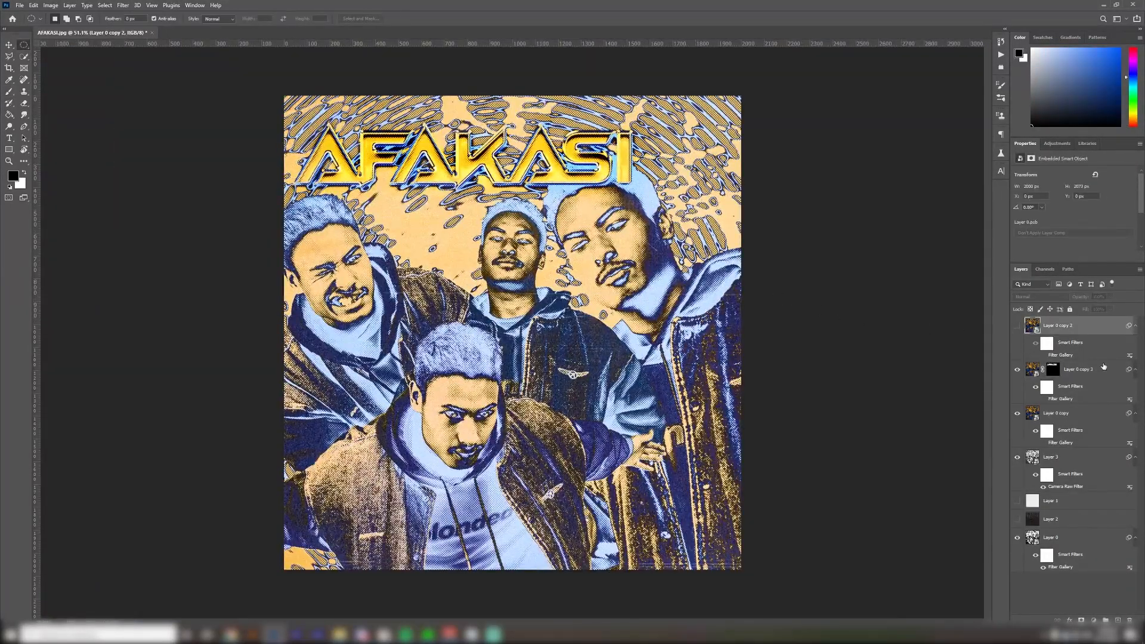
Stamp all visible layers into a new layer above Layer 0 copy 3 and convert it to a smart object
{"action": "left_click", "coordinate": [1103, 367]}
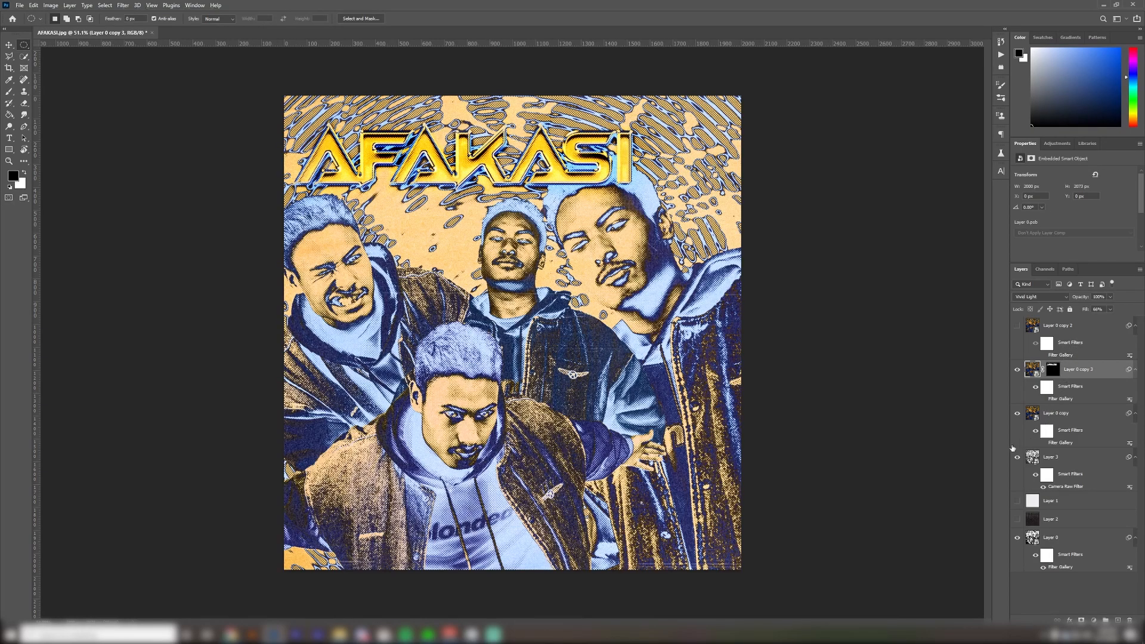
{"action": "key", "text": "ctrl+shift+alt+e"}
{"action": "right_click", "coordinate": [1068, 371]}
{"action": "left_click", "coordinate": [1128, 122]}
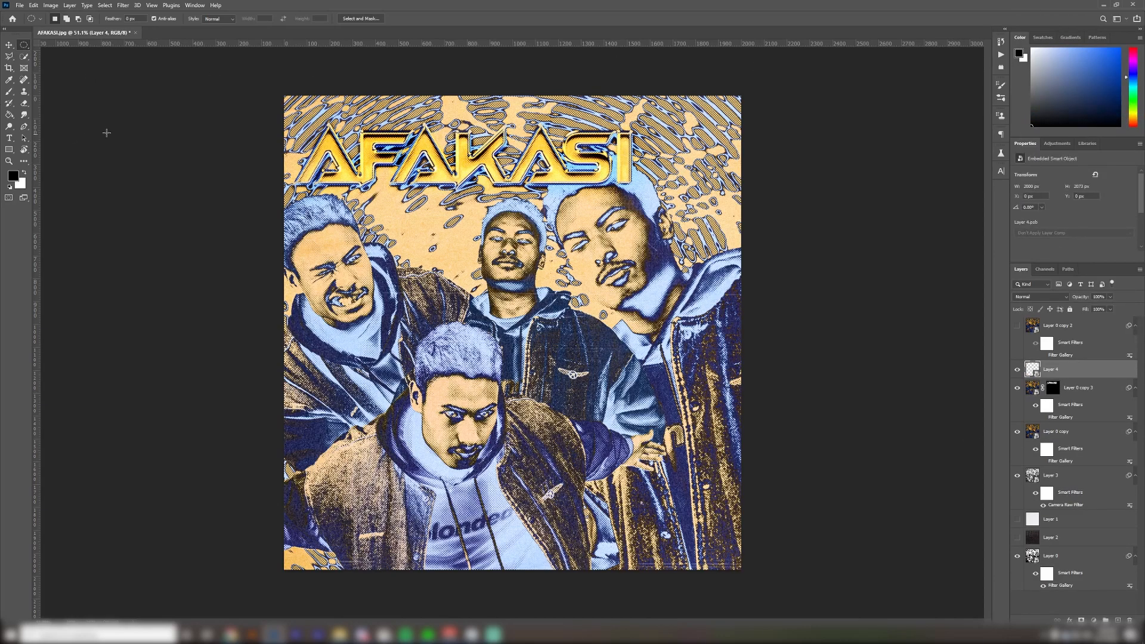
Open the Camera Raw Filter on the merged smart object and set Vibrance to +100 and Saturation to +70
{"action": "left_click", "coordinate": [123, 5]}
{"action": "left_click", "coordinate": [146, 72]}
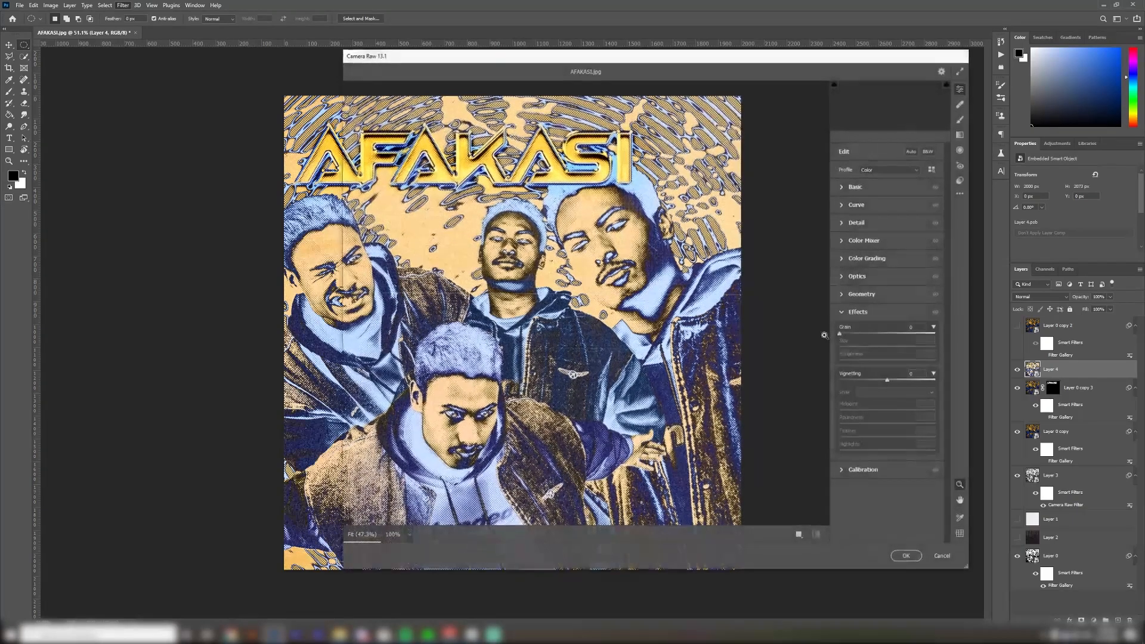
{"action": "left_click", "coordinate": [843, 192]}
{"action": "left_click_drag", "start_coordinate": [895, 404], "coordinate": [939, 403]}
{"action": "type", "text": "-23"}
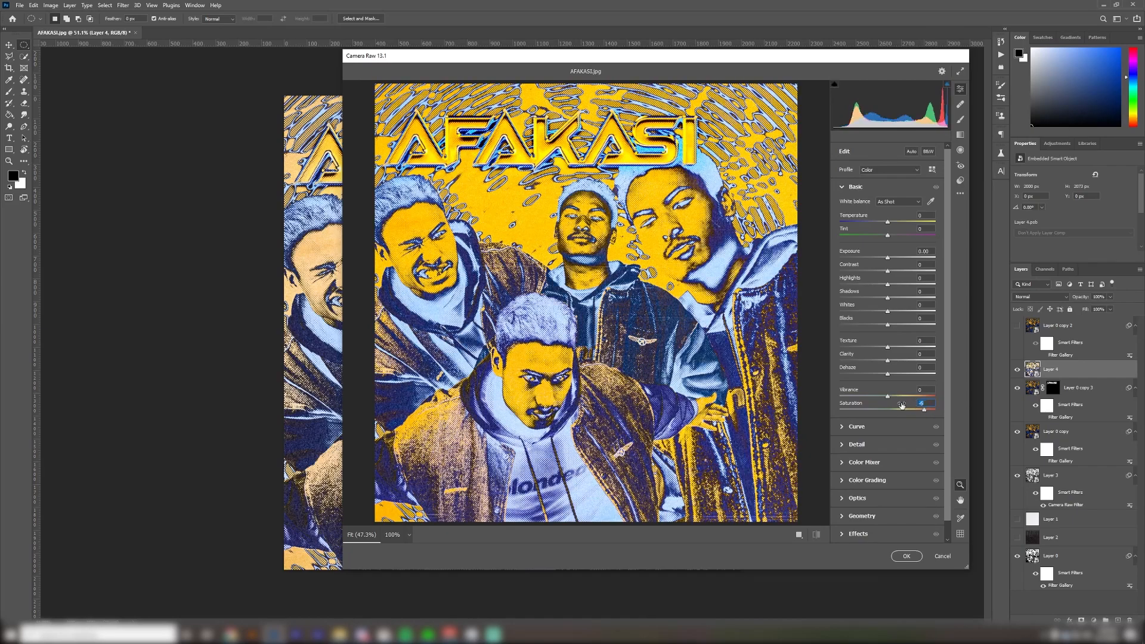
{"action": "key", "text": "Return"}
{"action": "left_click_drag", "start_coordinate": [896, 396], "coordinate": [922, 411]}
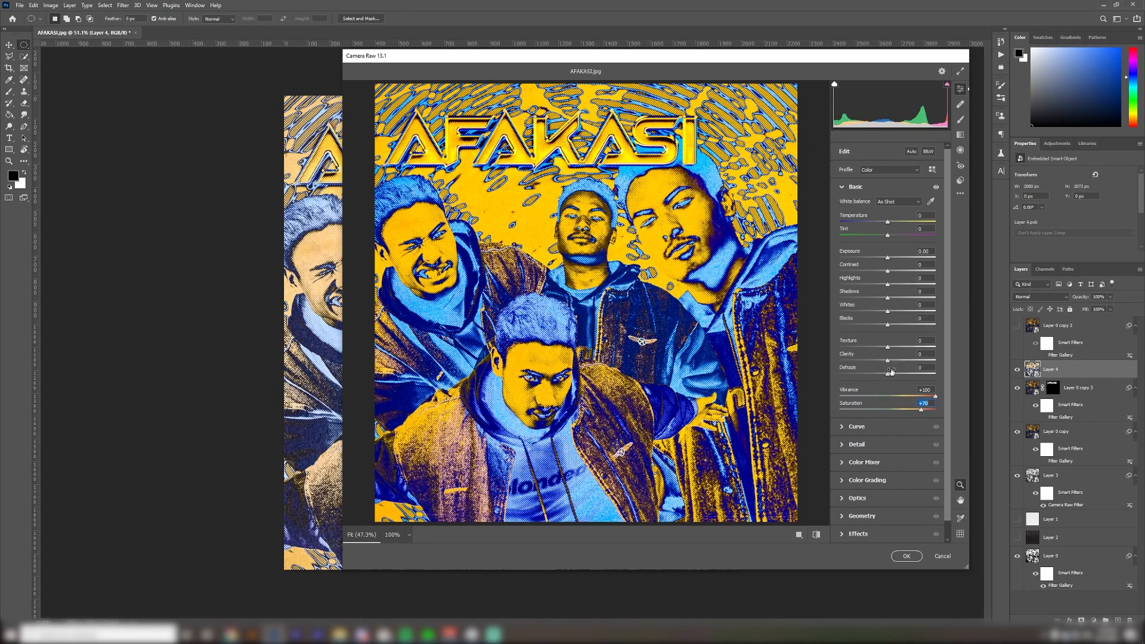
Shift the aquas' hue to -12 in the Color Mixer and try hue values for the blues up to +100
{"action": "scroll", "coordinate": [853, 446], "scroll_direction": "down", "scroll_amount": 1}
{"action": "left_click", "coordinate": [843, 445]}
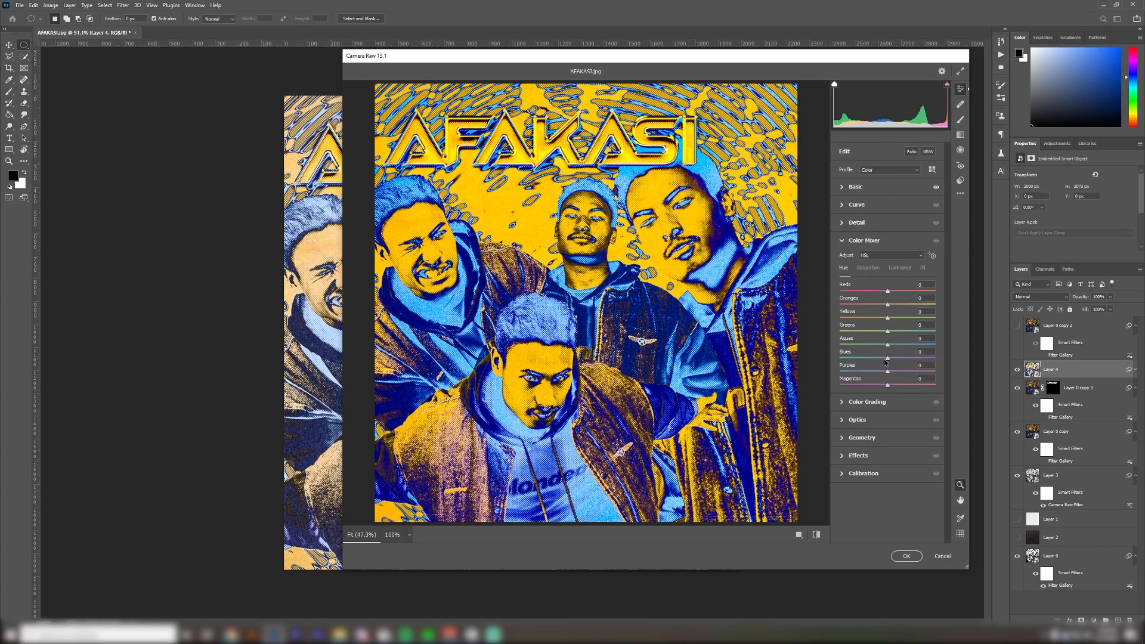
{"action": "left_click_drag", "start_coordinate": [887, 360], "coordinate": [893, 358]}
{"action": "left_click", "coordinate": [900, 267]}
{"action": "left_click", "coordinate": [844, 268]}
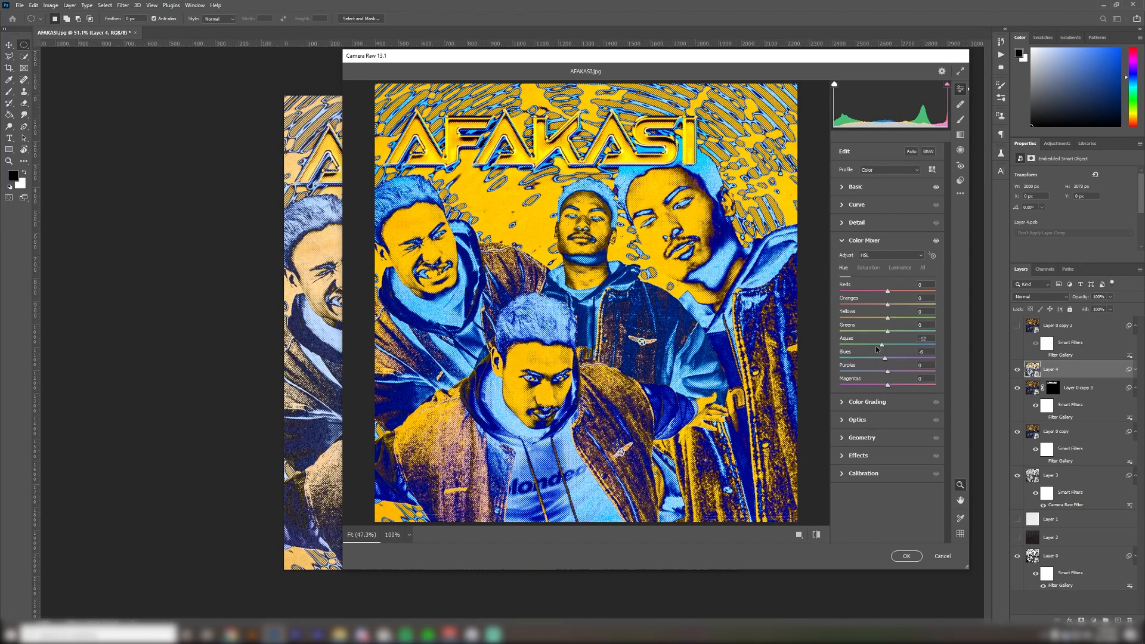
{"action": "left_click_drag", "start_coordinate": [887, 358], "coordinate": [975, 363]}
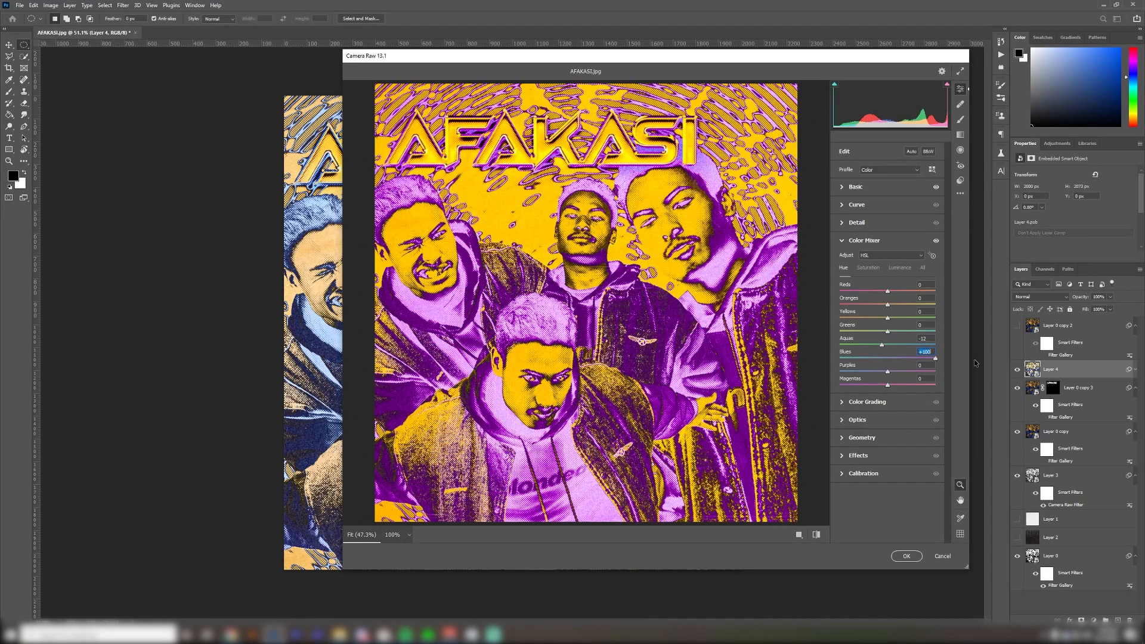
{"action": "left_click", "coordinate": [887, 358]}
Try different saturation and luminance values for the blues, taking luminance up to +100 and back to about zero
{"action": "left_click", "coordinate": [867, 269]}
{"action": "left_click_drag", "start_coordinate": [887, 359], "coordinate": [872, 375]}
{"action": "left_click", "coordinate": [901, 268]}
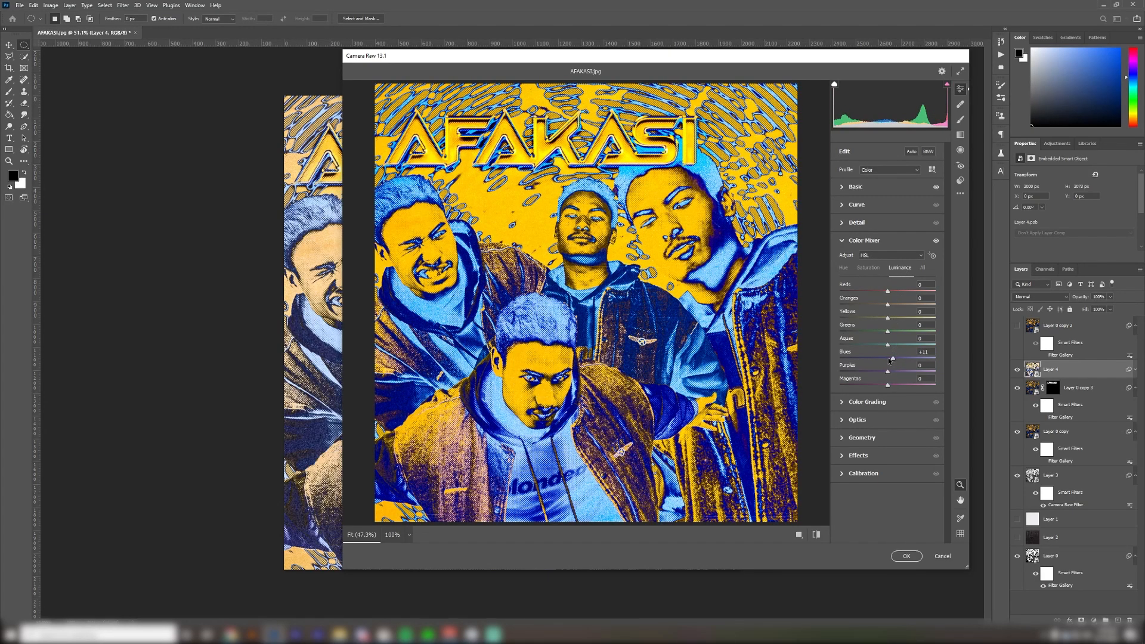
{"action": "left_click_drag", "start_coordinate": [889, 361], "coordinate": [1017, 357]}
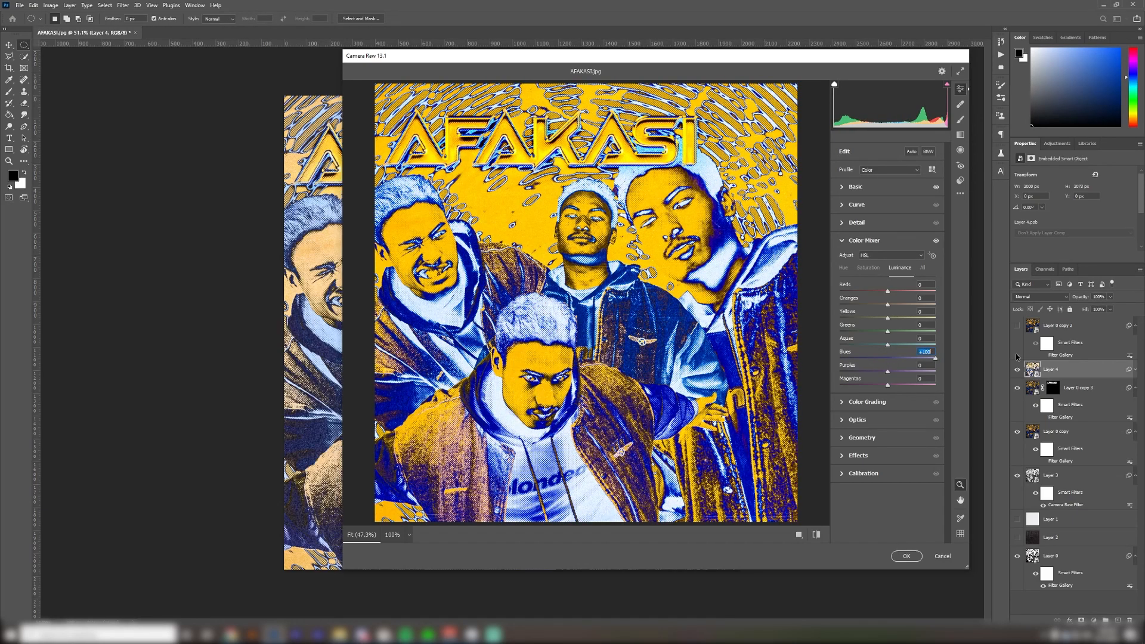
{"action": "left_click_drag", "start_coordinate": [953, 356], "coordinate": [887, 359]}
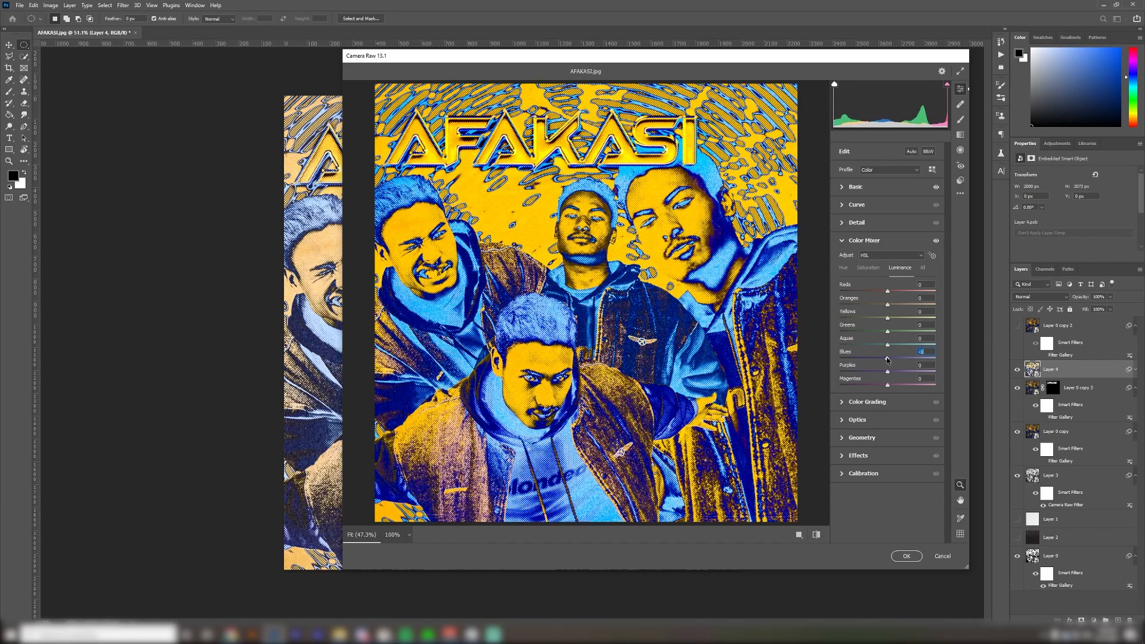
Adjust the yellows' hue and set saturation to oranges -50, yellows -27, aquas -36, blues -24, purples -100 and magentas -100
{"action": "left_click", "coordinate": [843, 268]}
{"action": "left_click_drag", "start_coordinate": [888, 318], "coordinate": [876, 362]}
{"action": "left_click", "coordinate": [869, 268]}
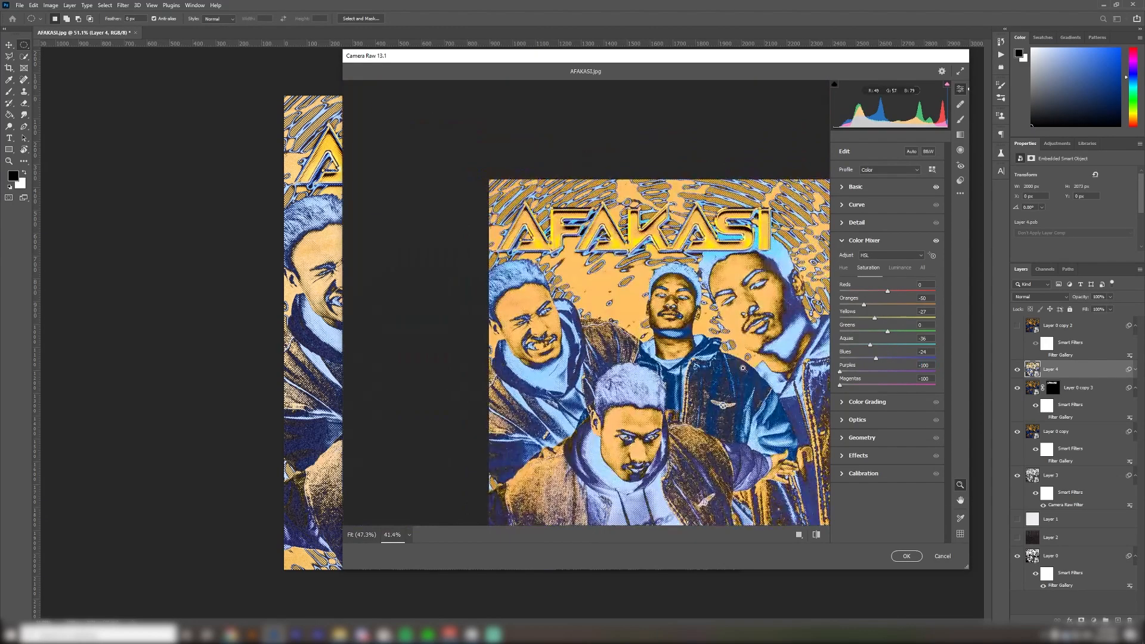
Try a purples saturation of +36 while viewing the denim jacket up close, and return it to -100
{"action": "scroll", "coordinate": [585, 303], "scroll_direction": "up", "scroll_amount": 5}
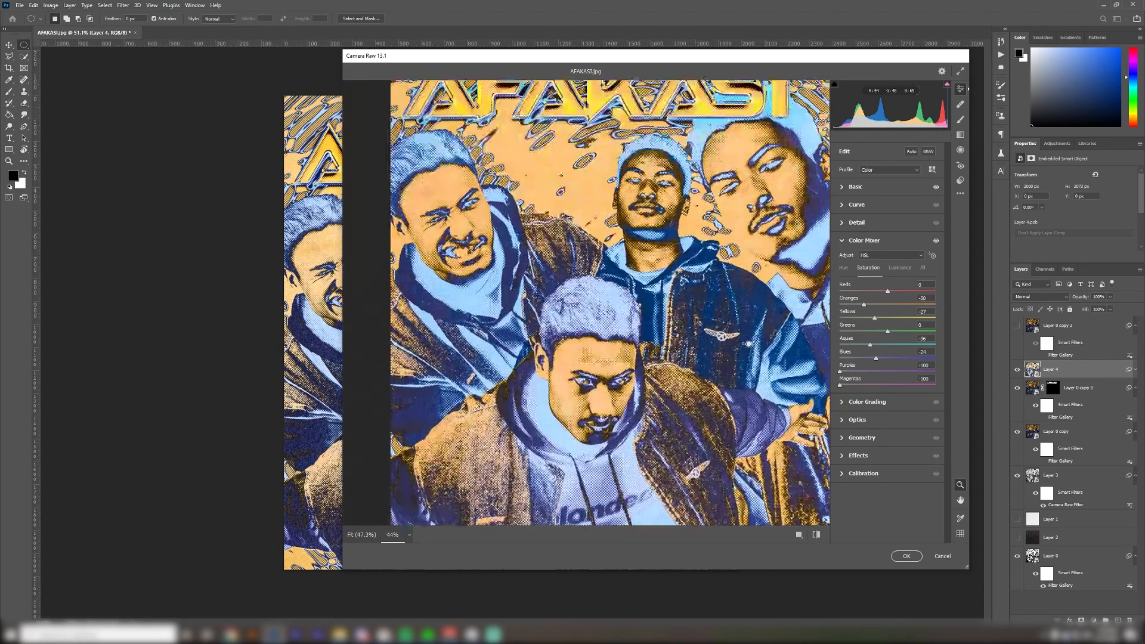
{"action": "left_click_drag", "start_coordinate": [891, 371], "coordinate": [904, 372]}
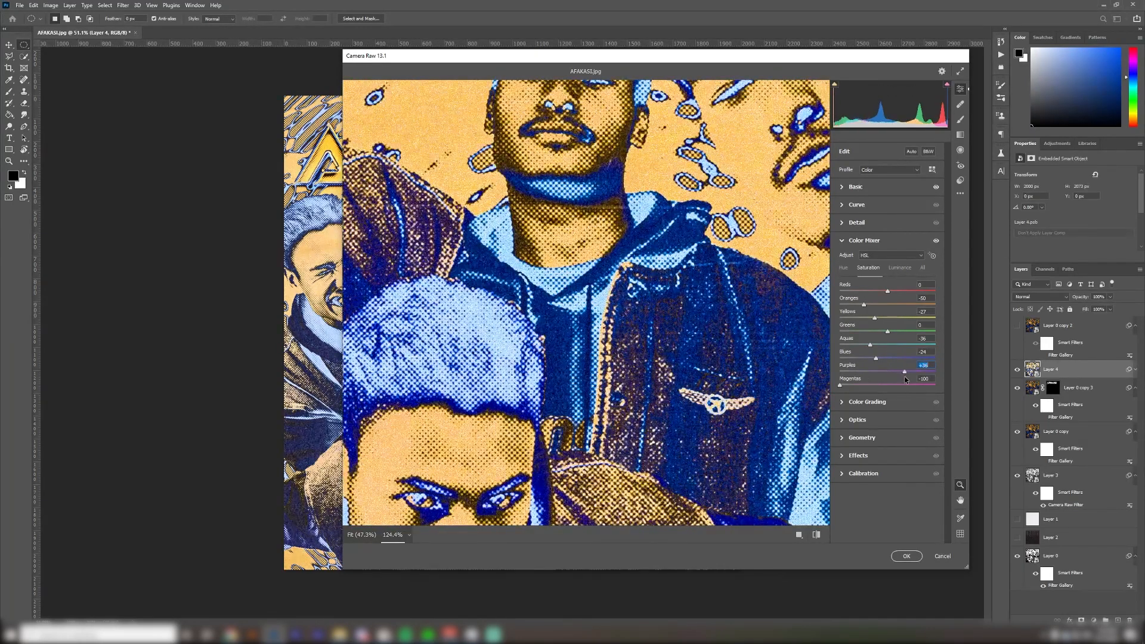
{"action": "left_click", "coordinate": [900, 385]}
{"action": "left_click_drag", "start_coordinate": [893, 371], "coordinate": [726, 306]}
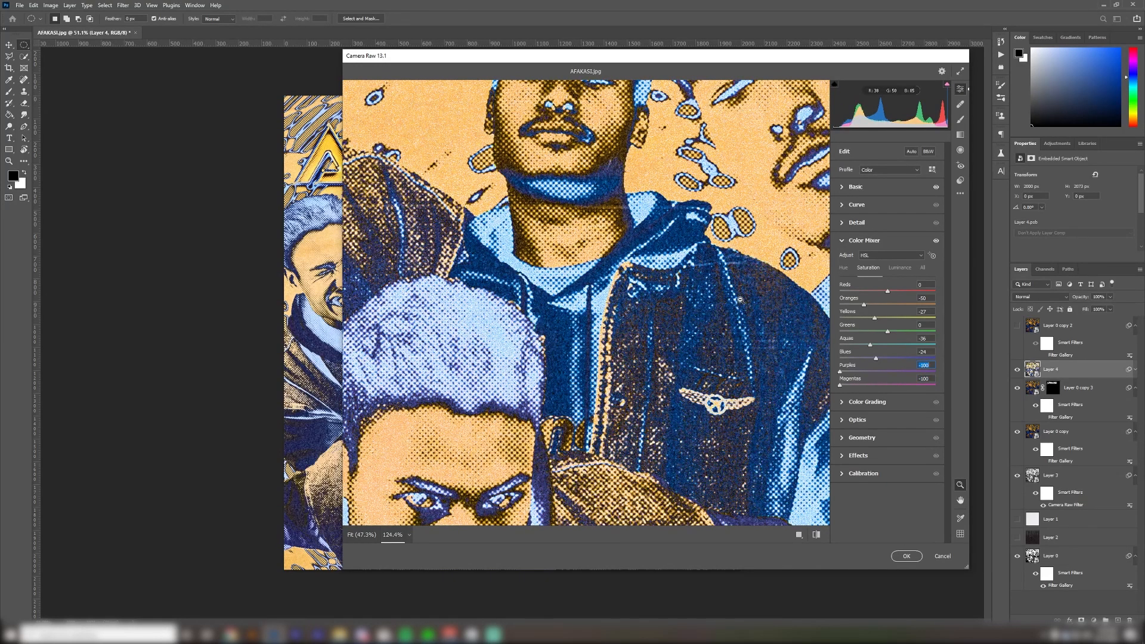
{"action": "scroll", "coordinate": [741, 300], "scroll_direction": "down", "scroll_amount": 5}
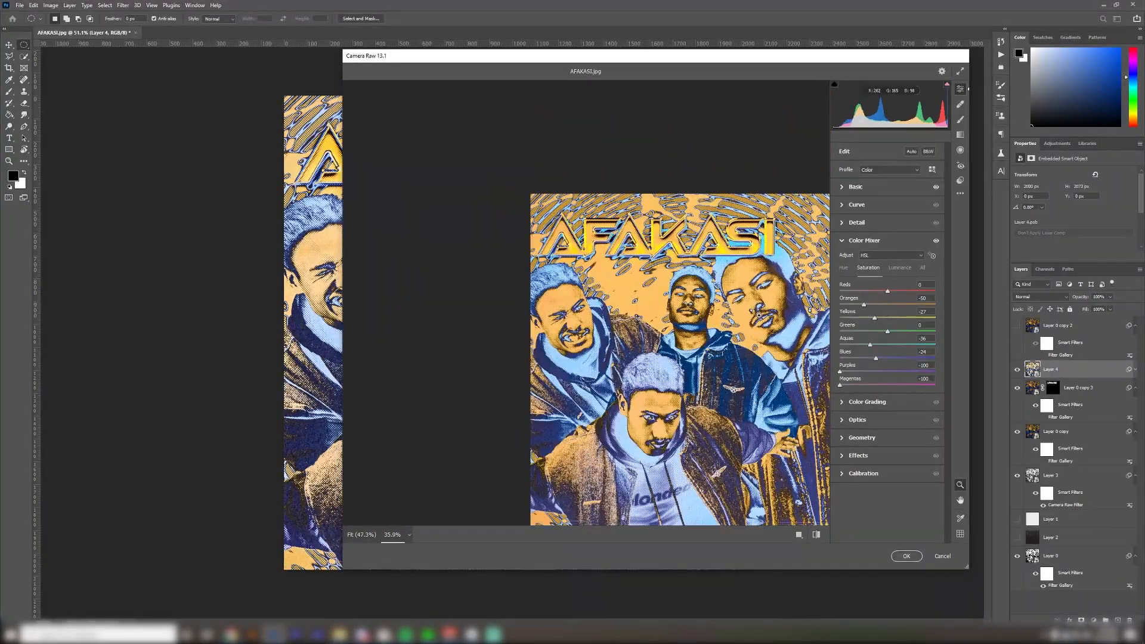